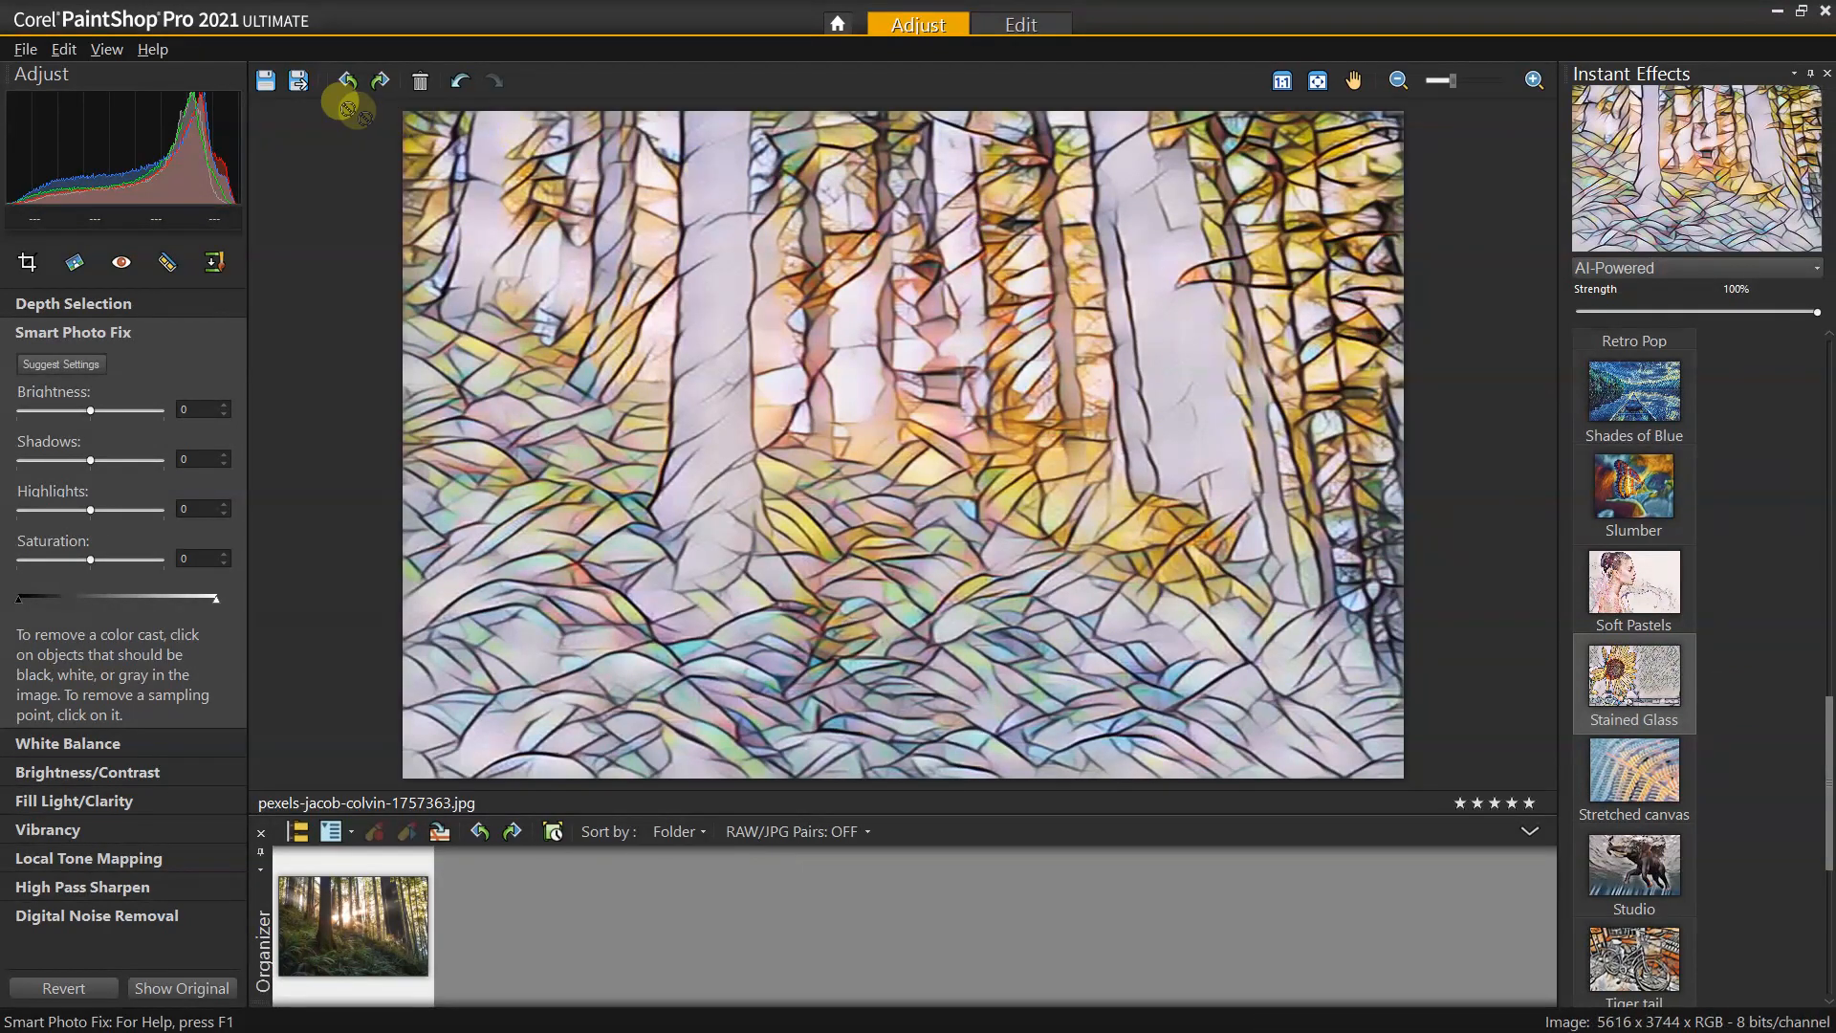
Undo the Stained Glass effect on the forest photo, and choose the AI-Powered Stained Glass effect again
click(459, 81)
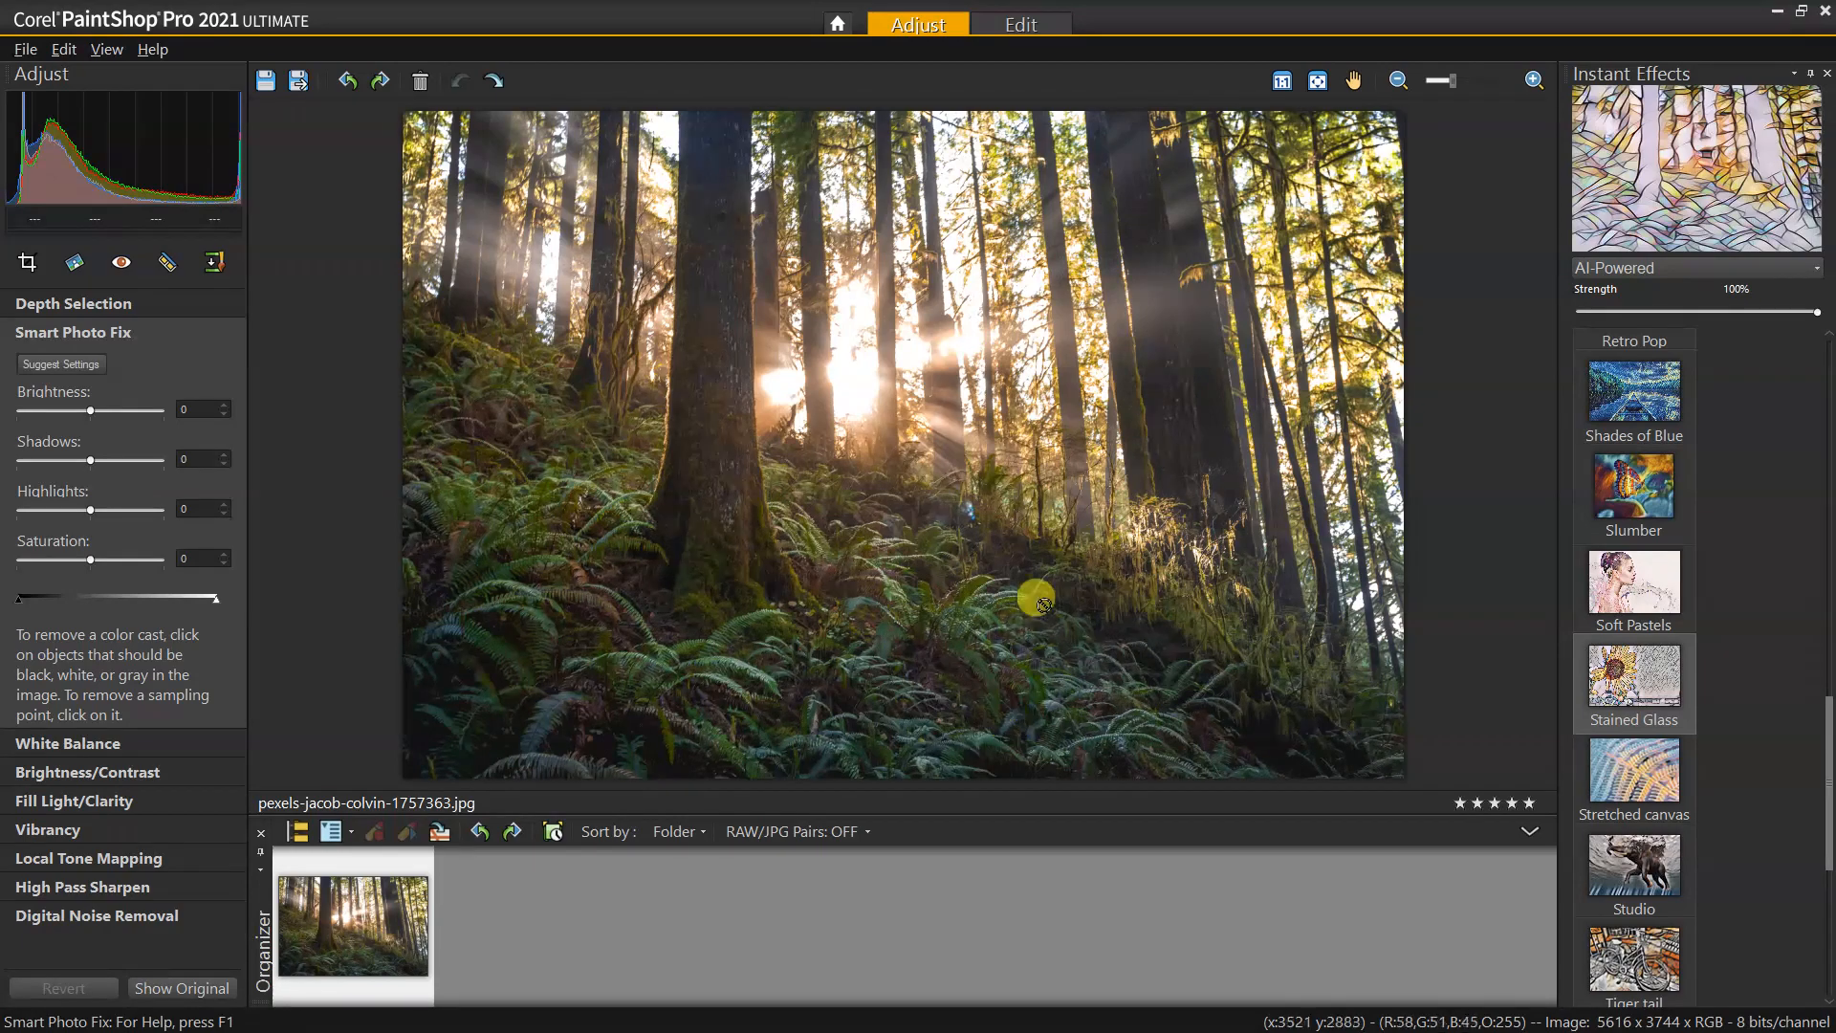
click(1633, 698)
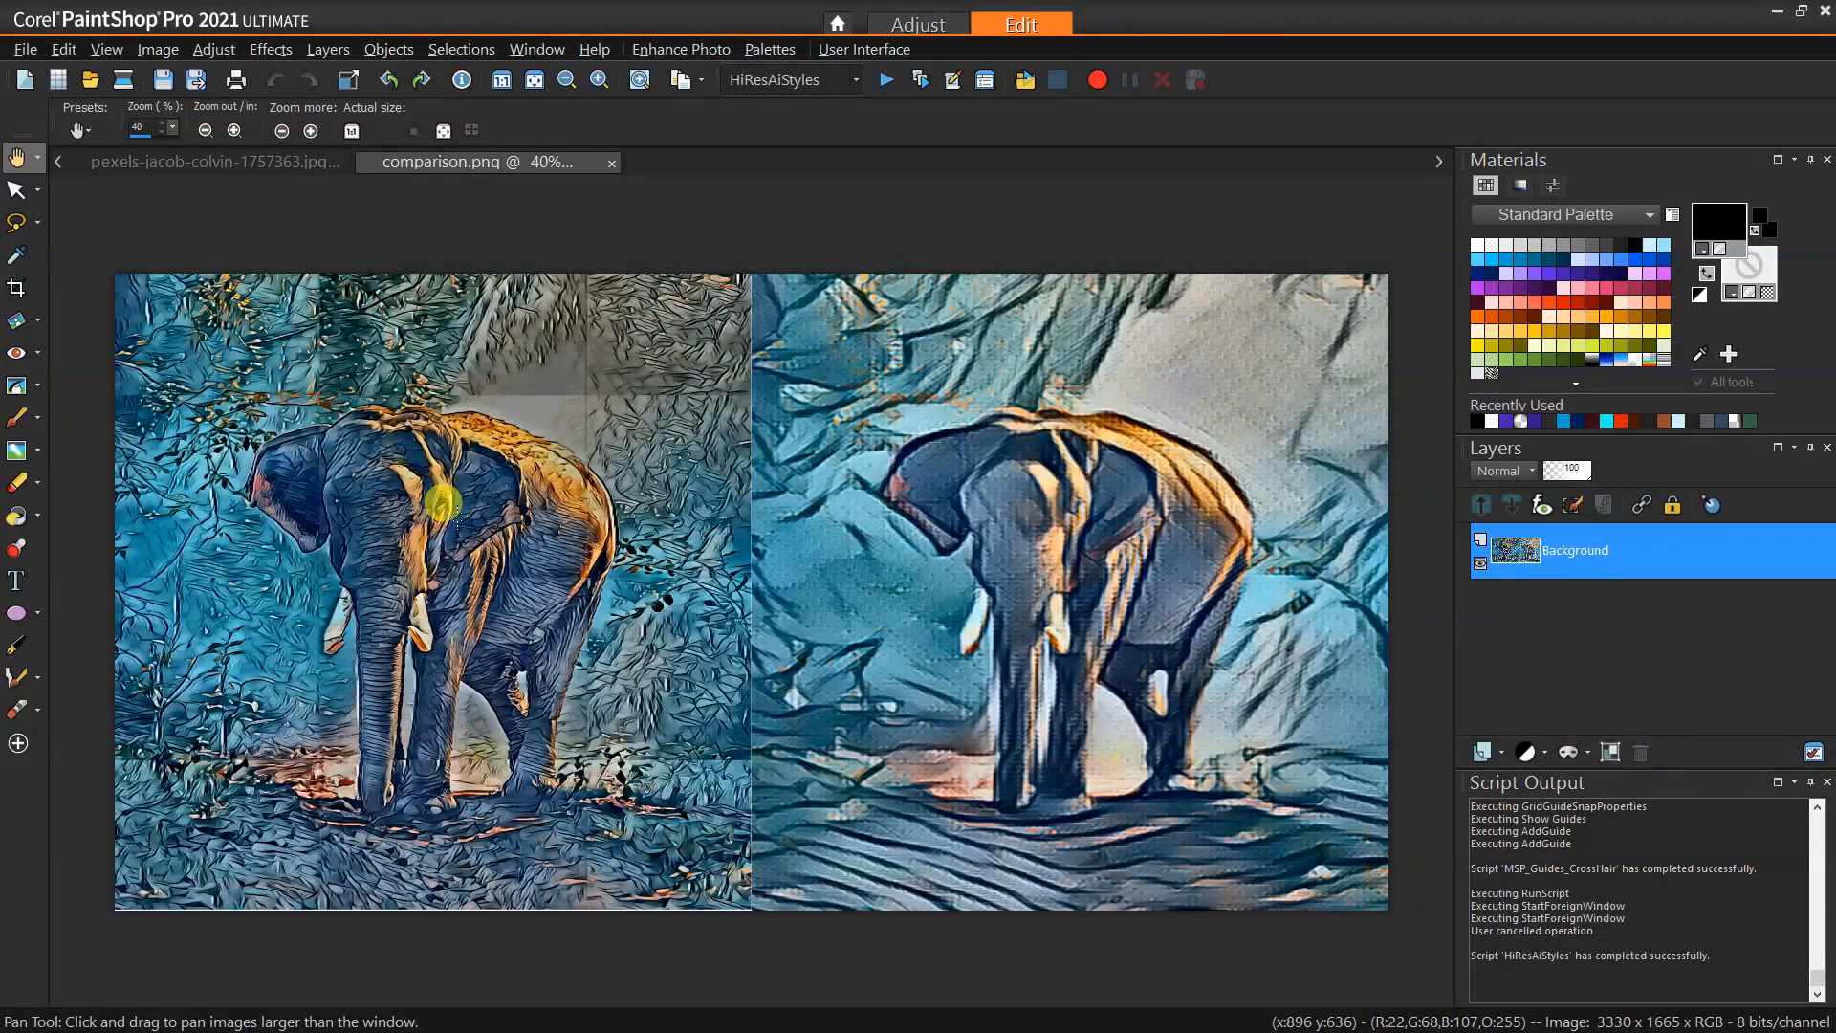
Close comparison.png, inspect the two styled halves of comparison_dog.png up close, and close that image as well
click(612, 163)
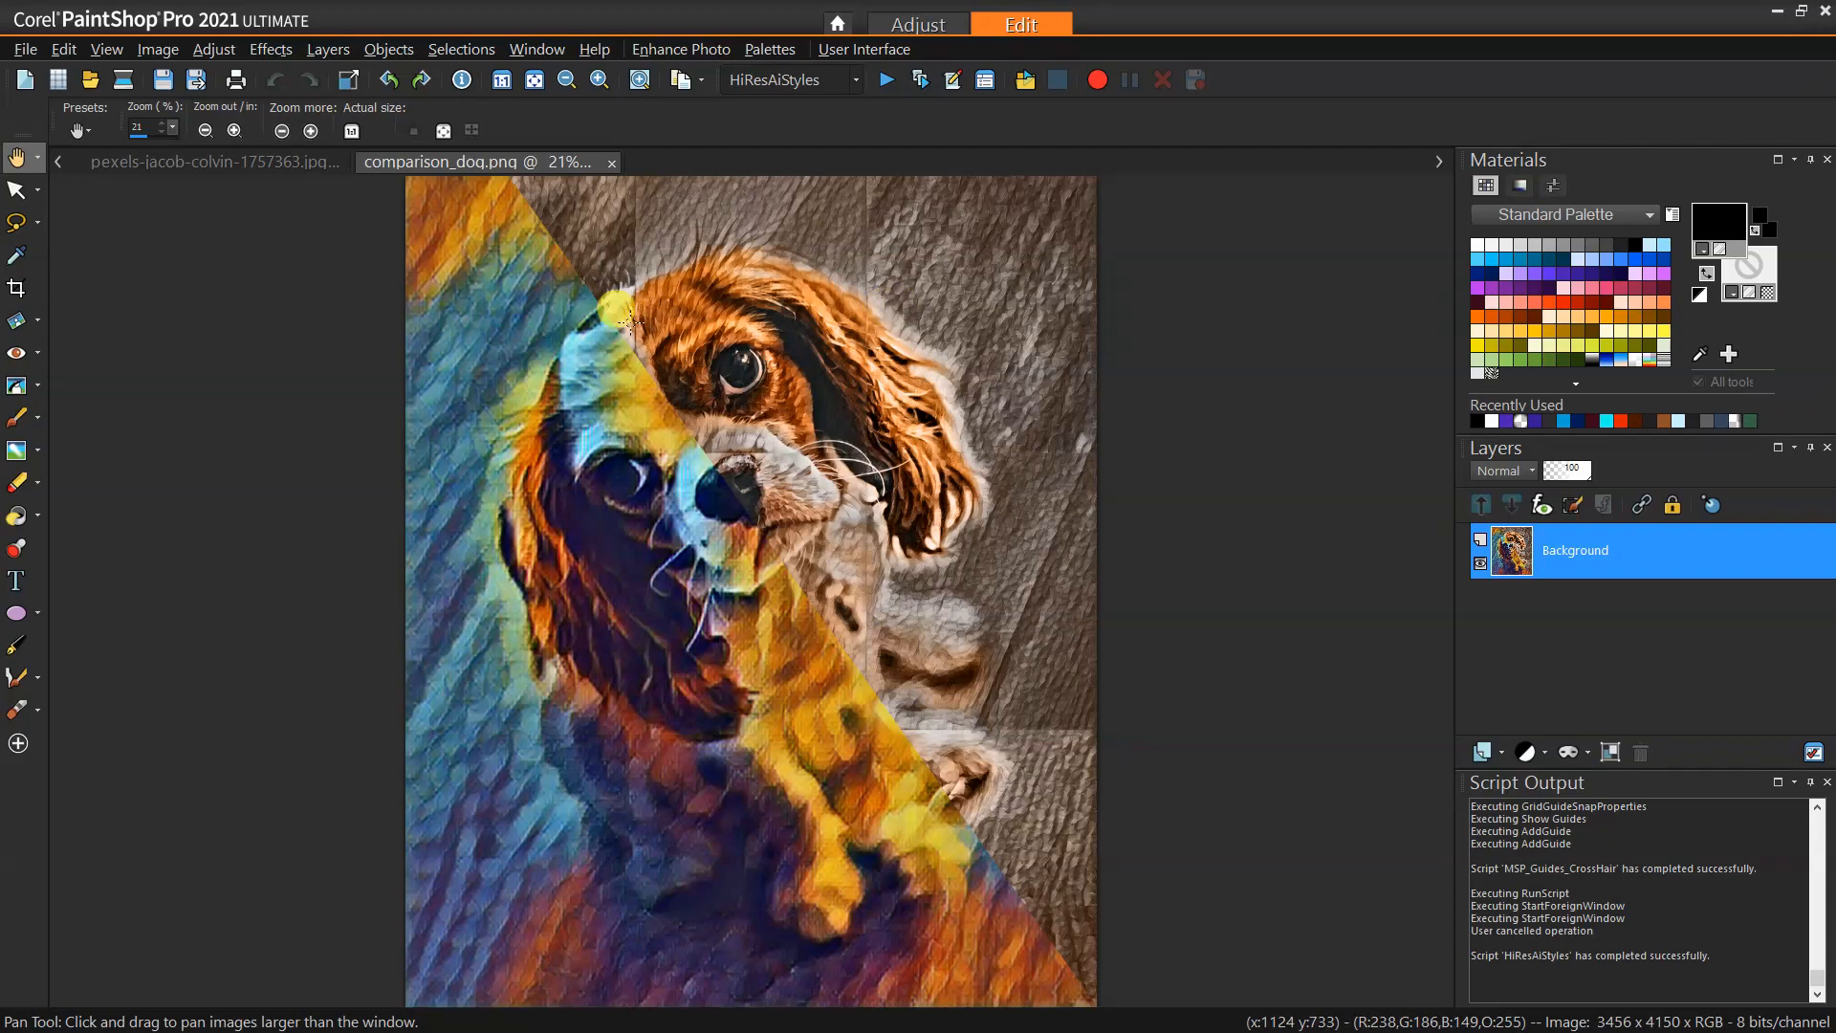
scroll(619, 362, up, 3)
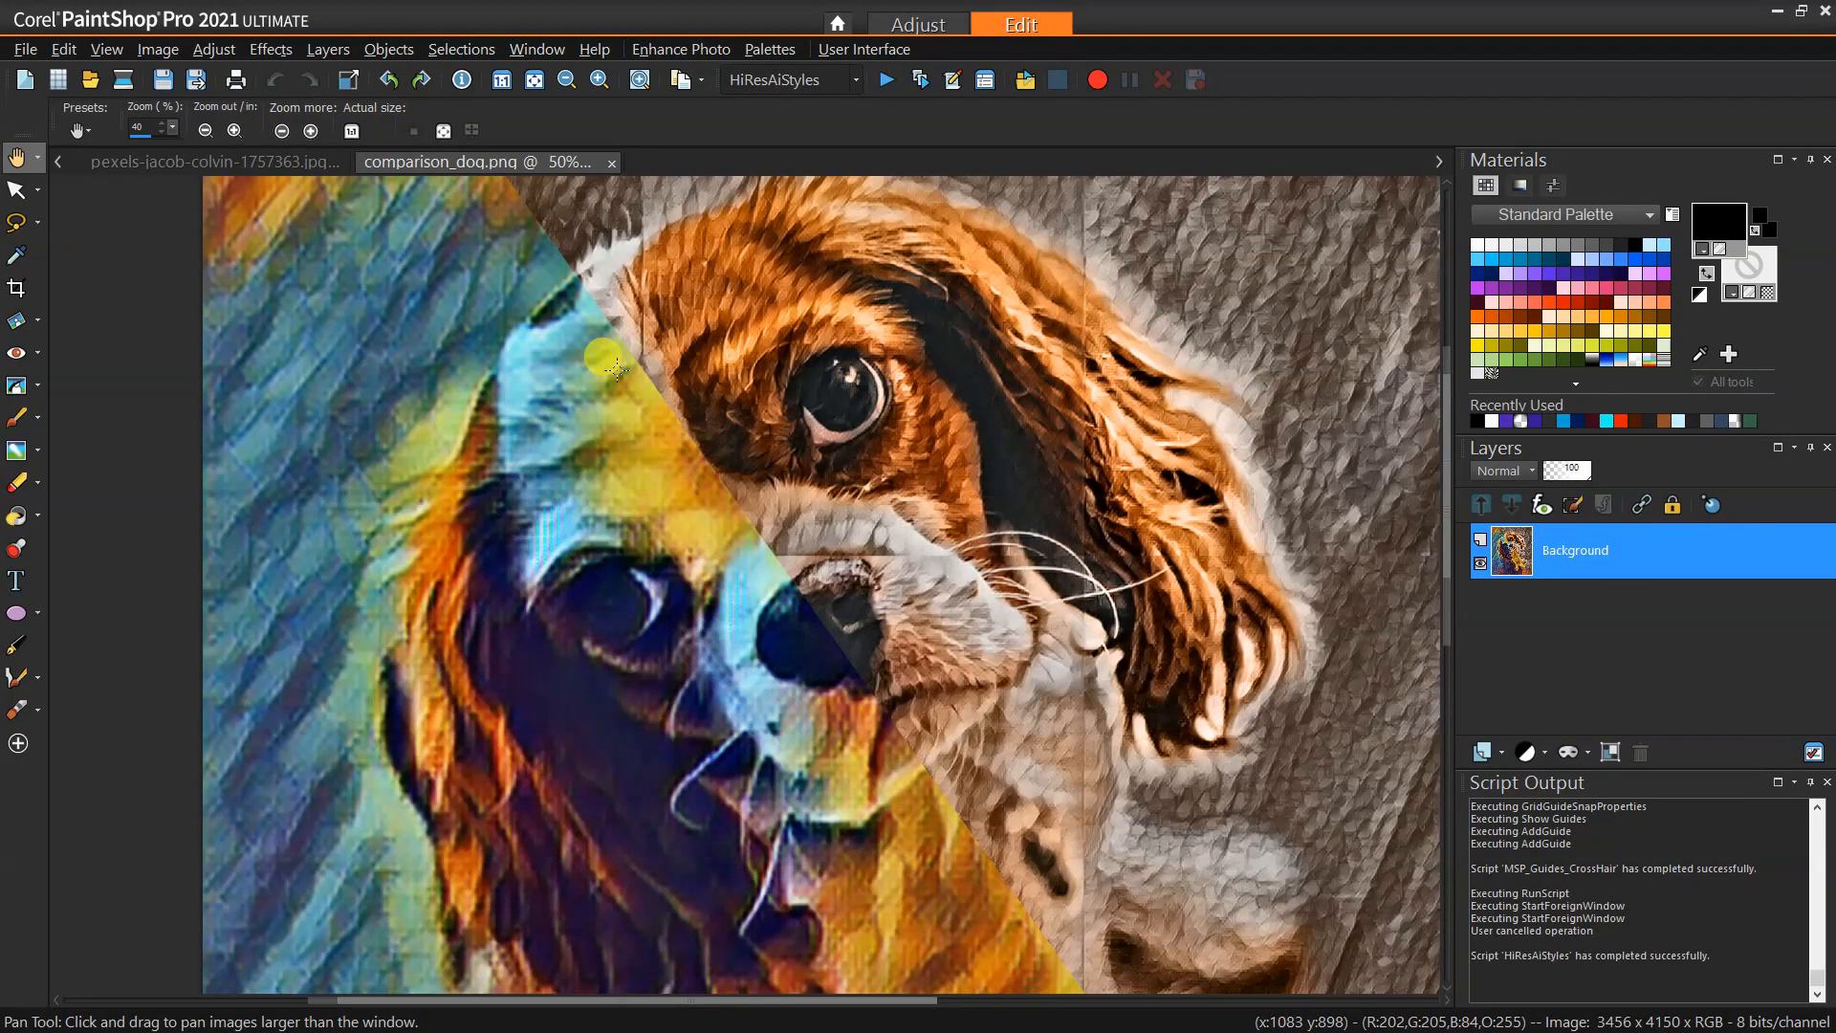
scroll(616, 368, up, 1)
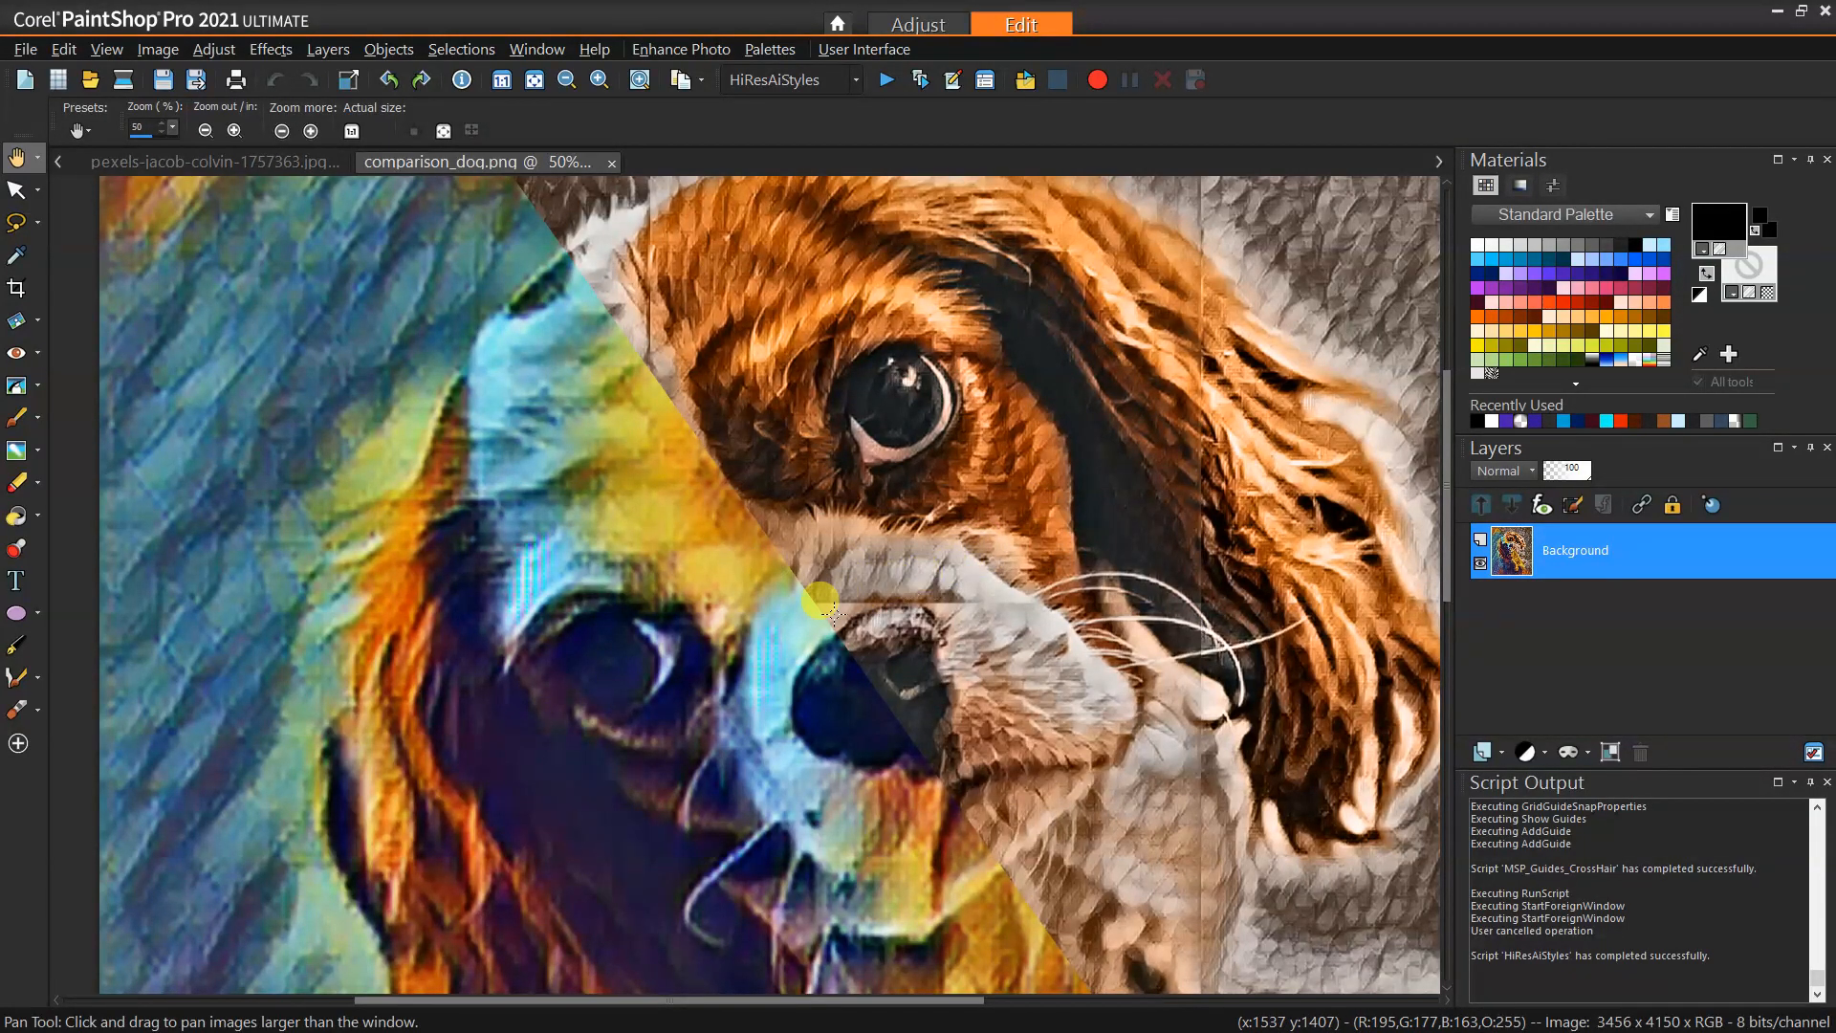
scroll(808, 616, down, 1)
scroll(808, 617, down, 2)
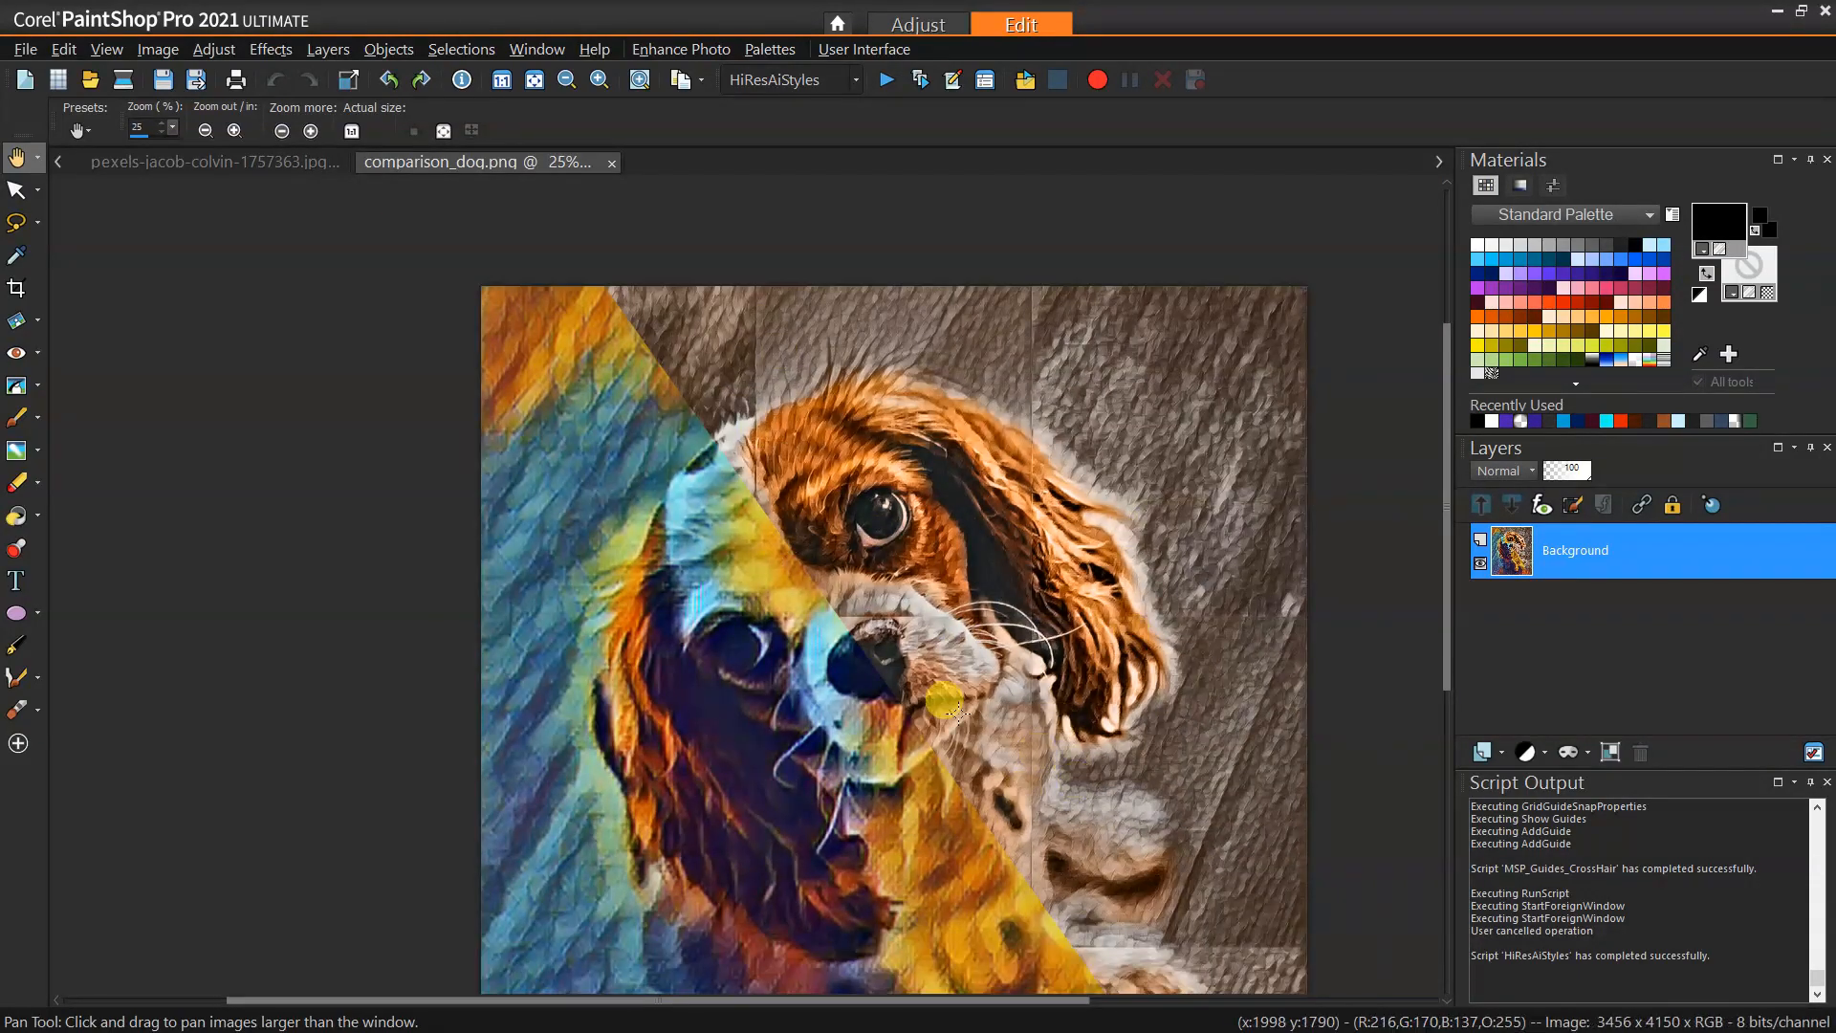
scroll(956, 698, down, 1)
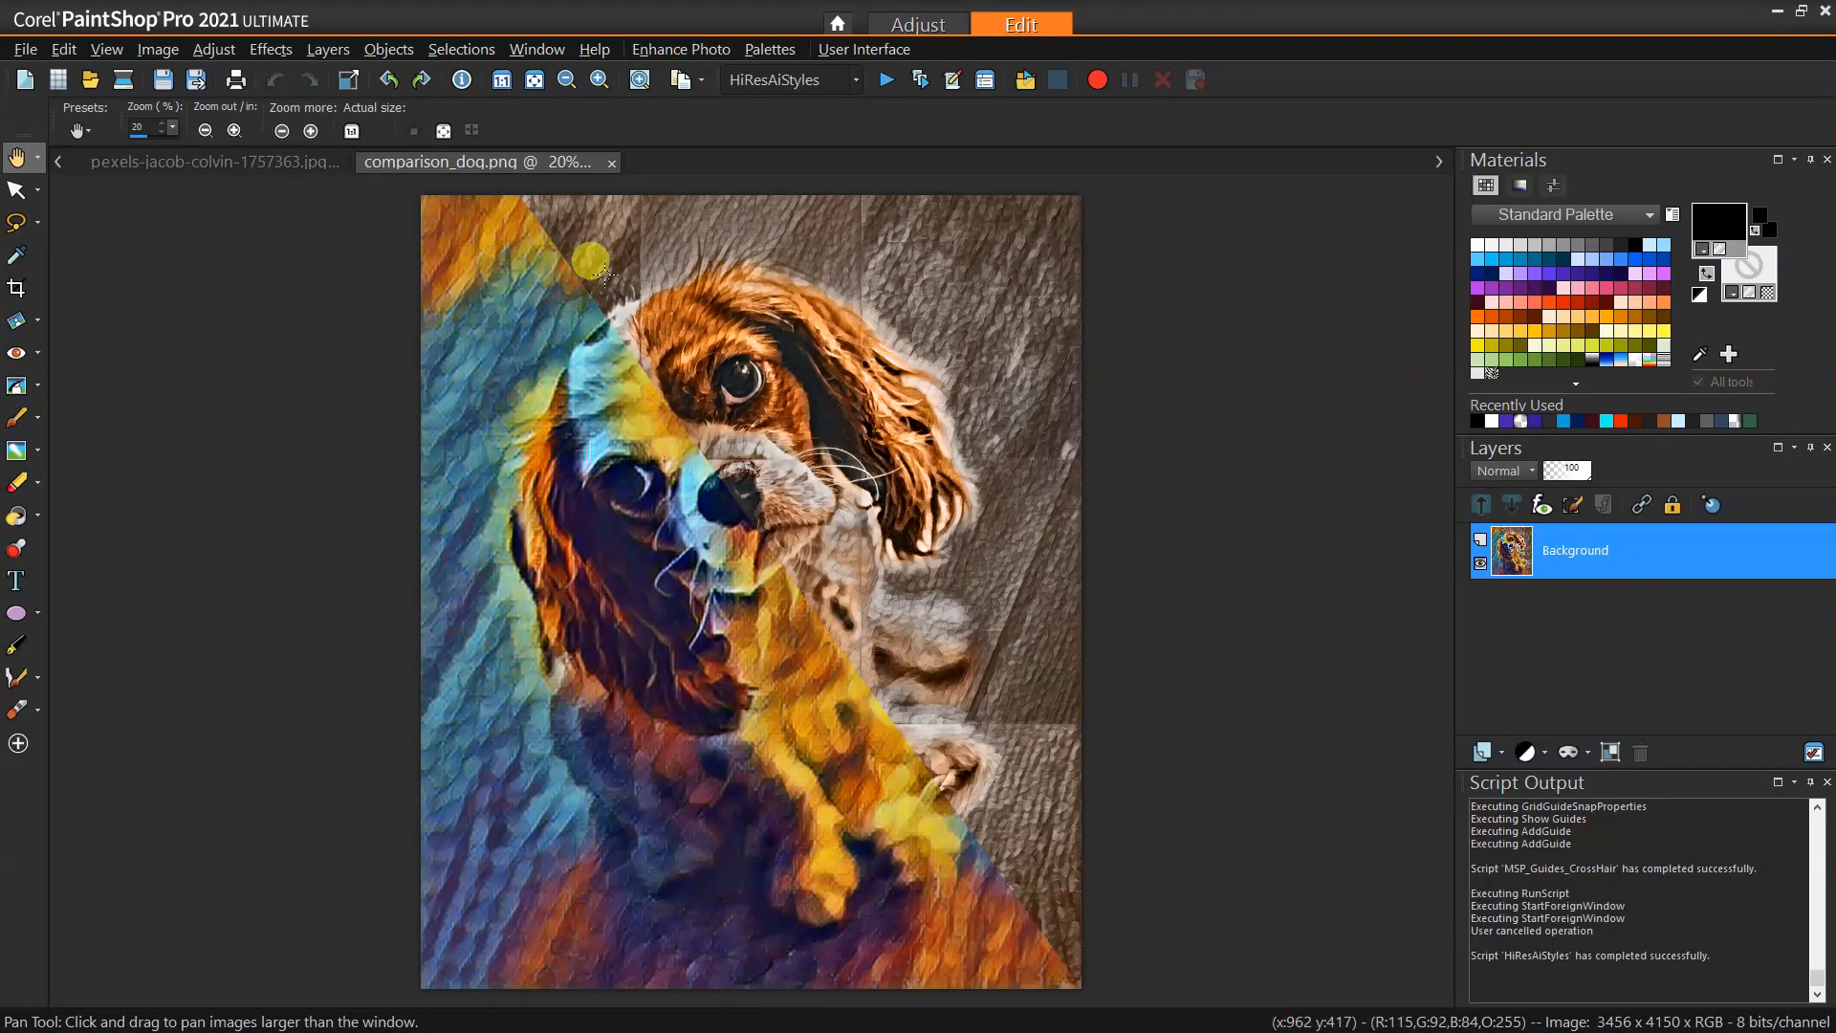
click(611, 163)
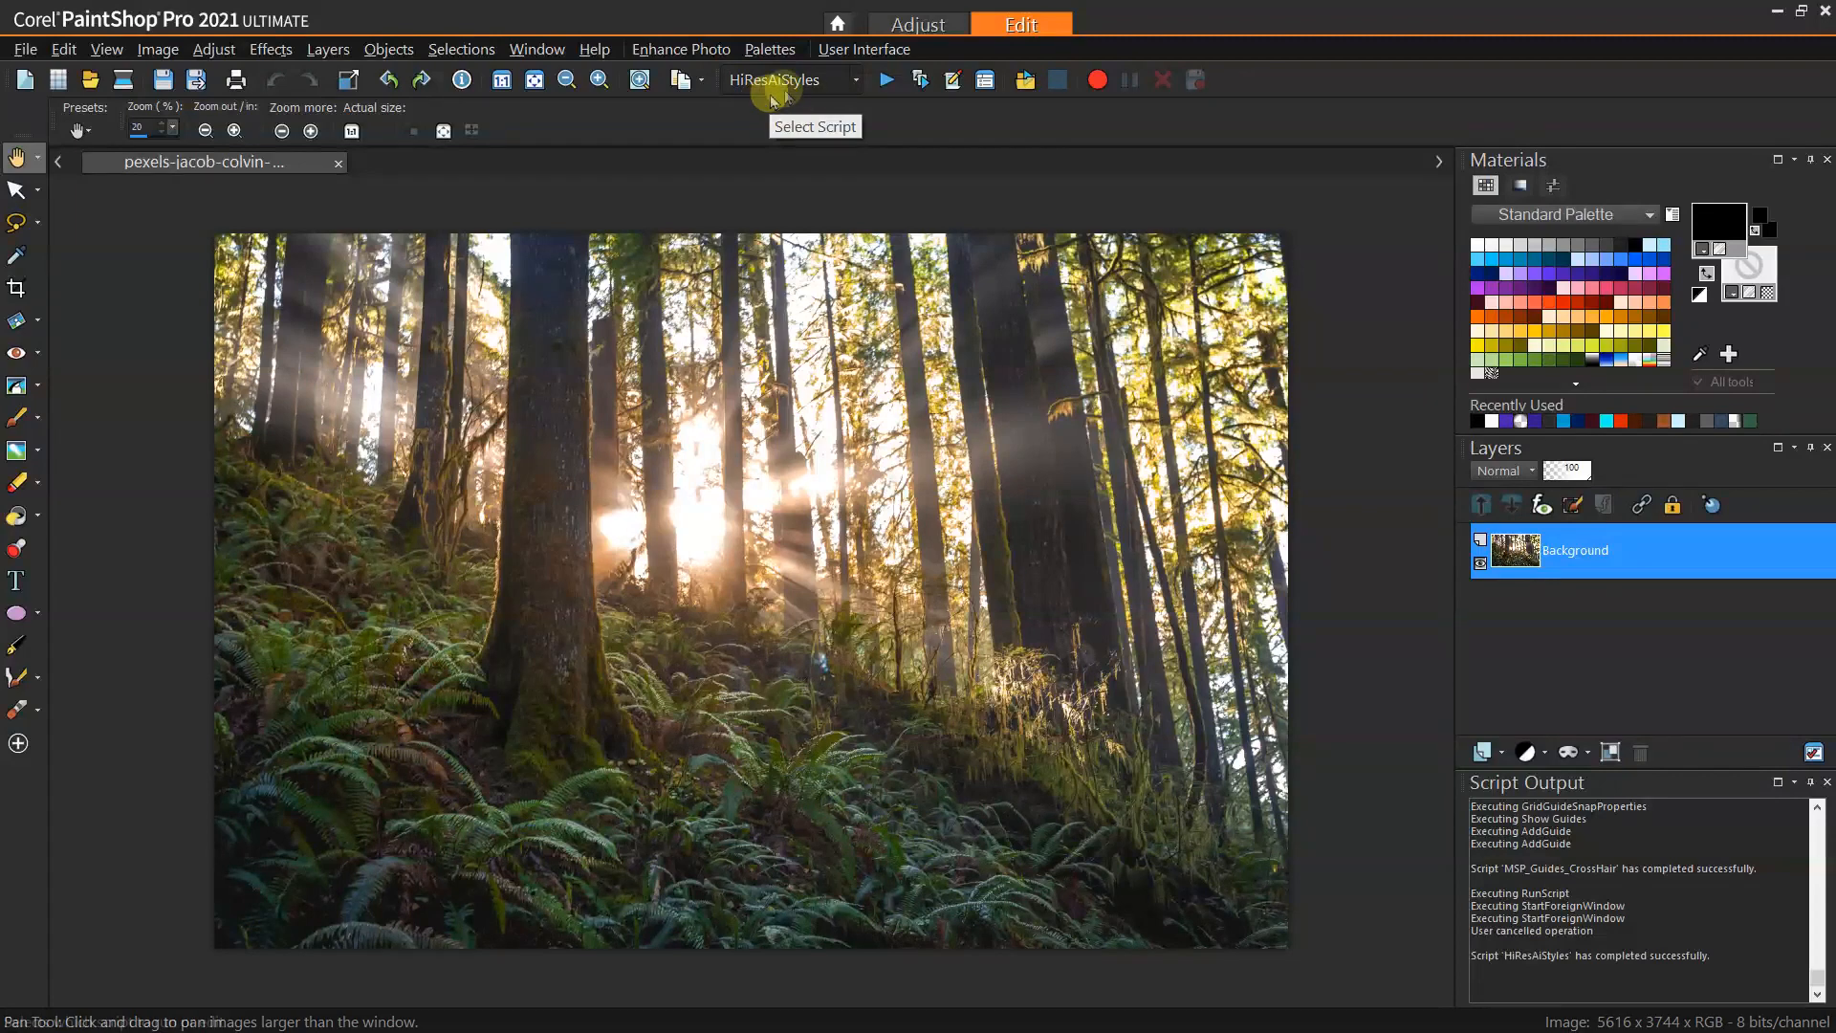
Run the HiResAiStyles script on the forest photo with the Stained Glass style, strength 100 and a resolution above 2
click(889, 81)
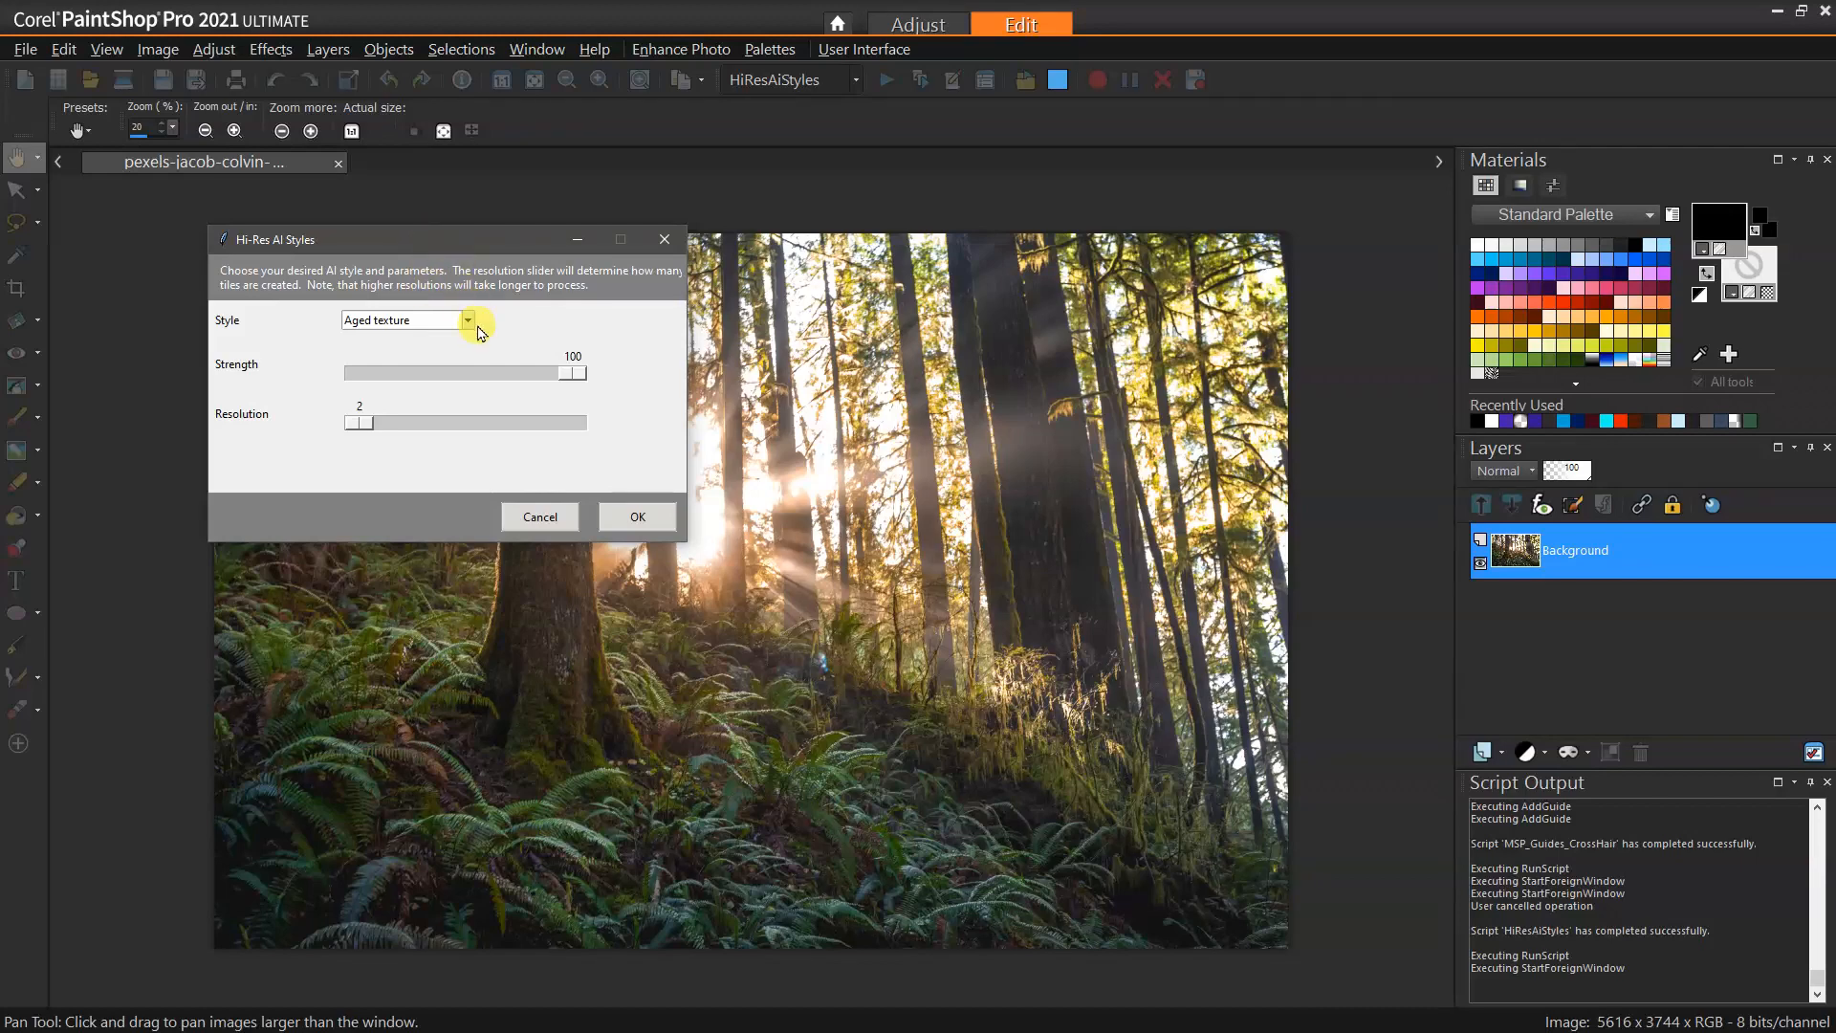
click(469, 321)
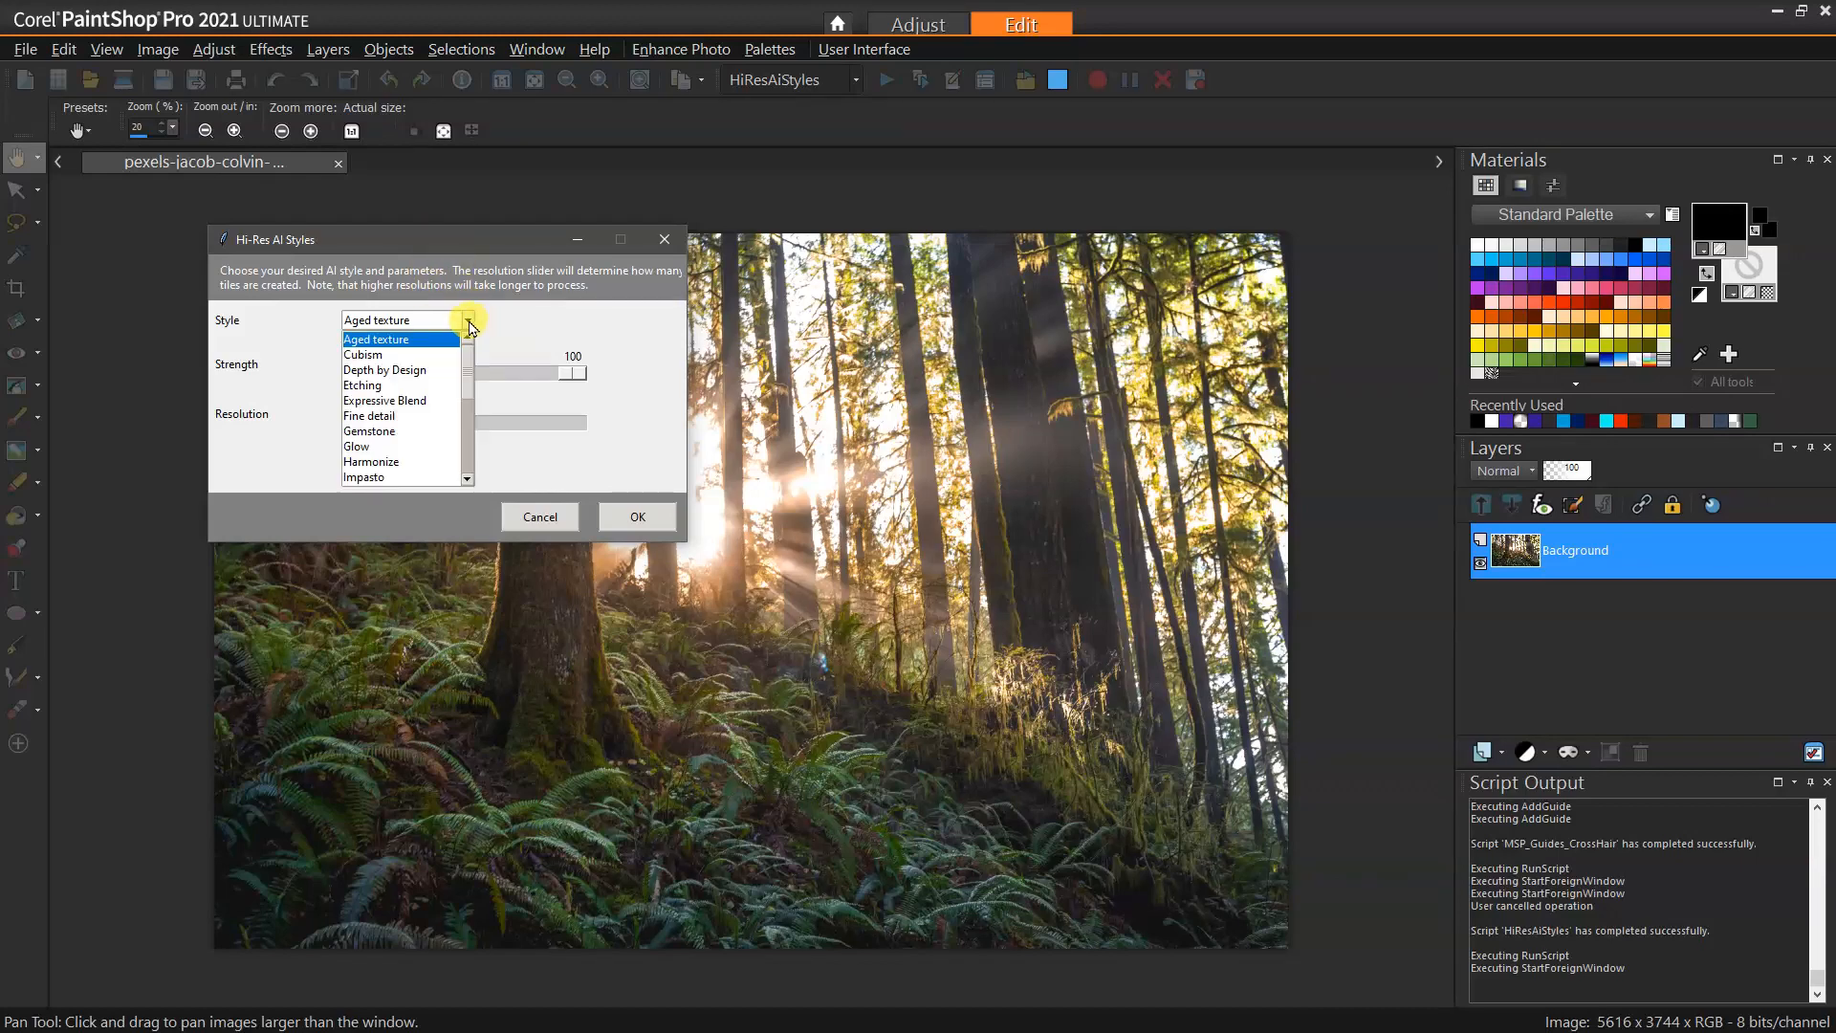
drag(469, 376, 466, 463)
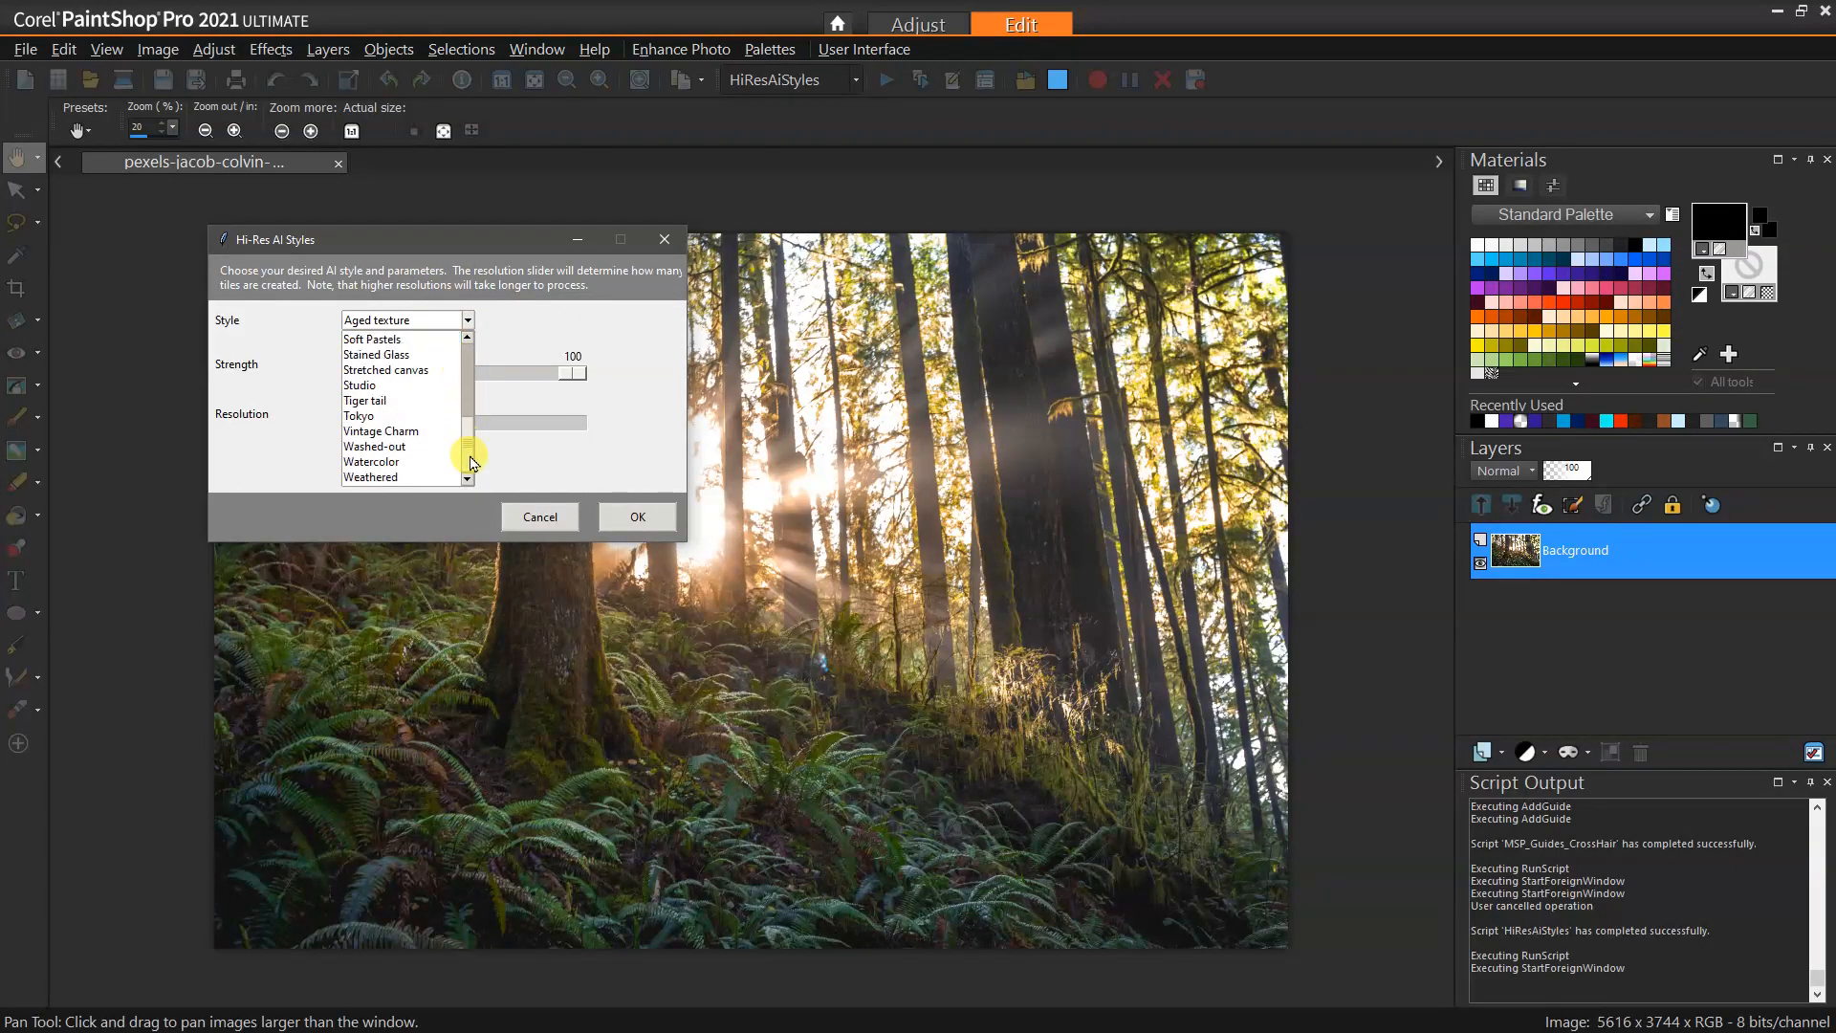
click(428, 360)
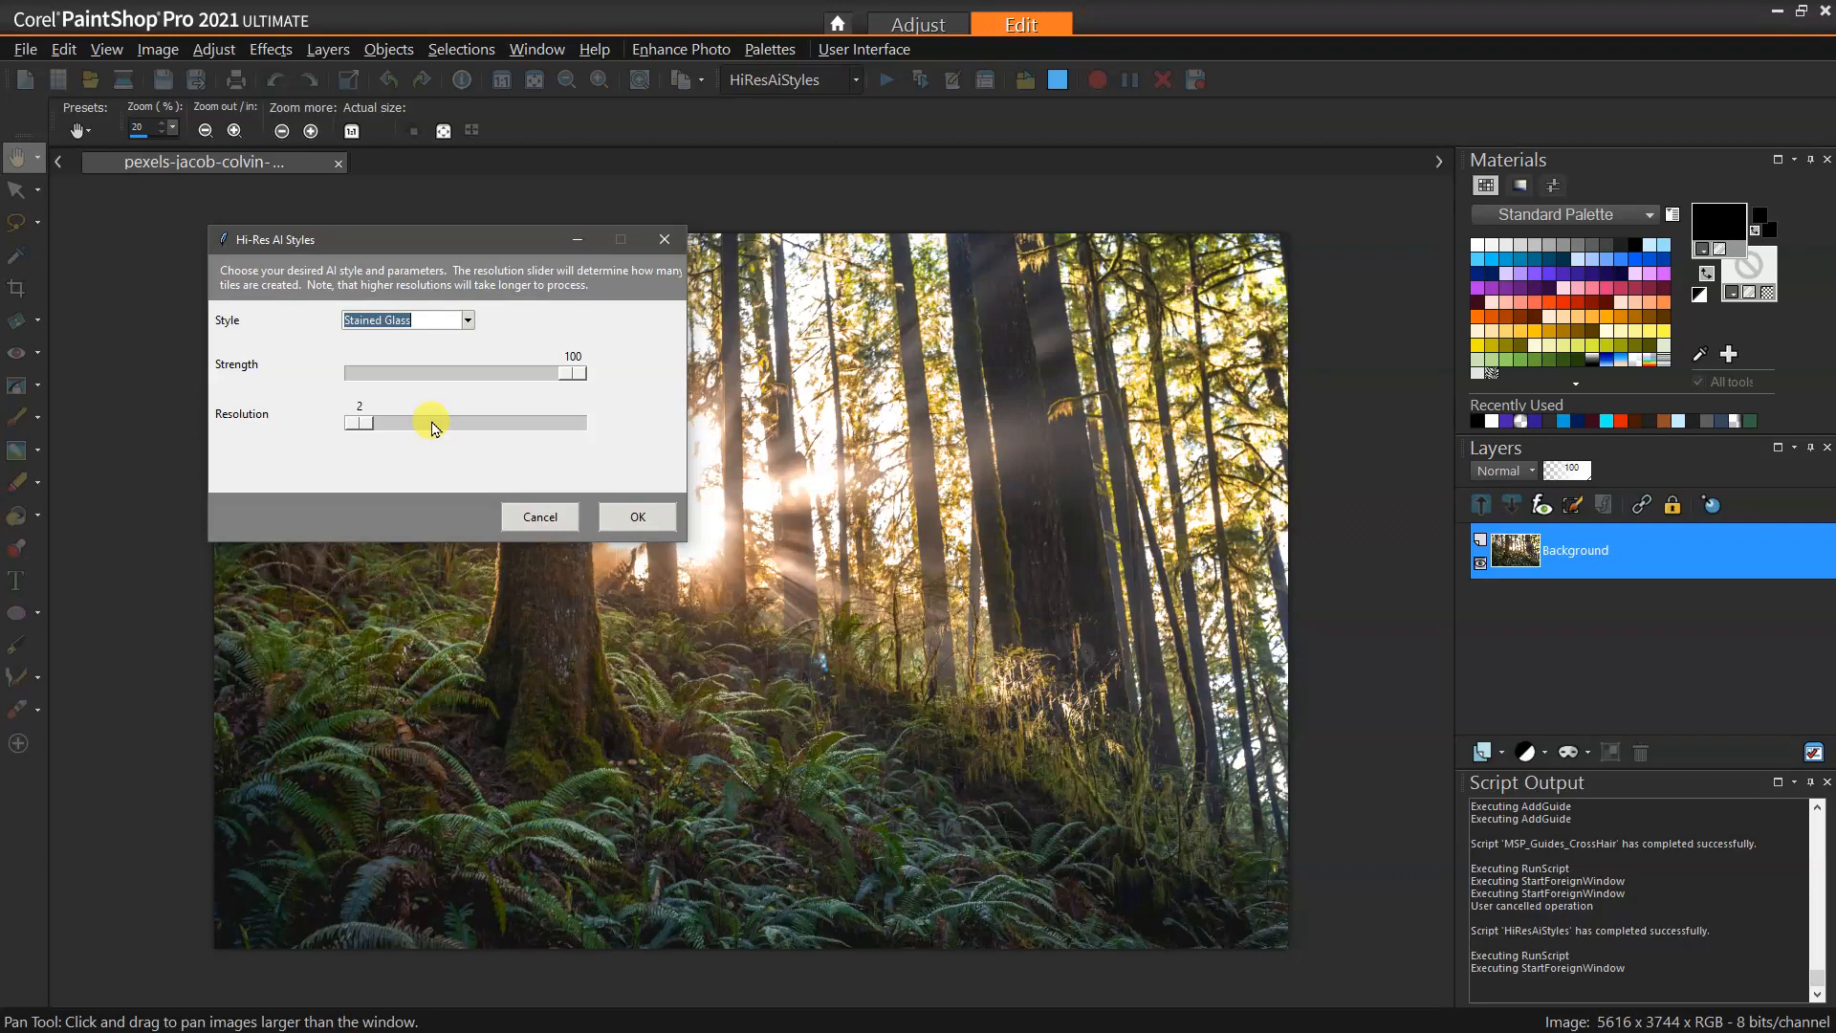
drag(361, 423, 387, 426)
click(630, 513)
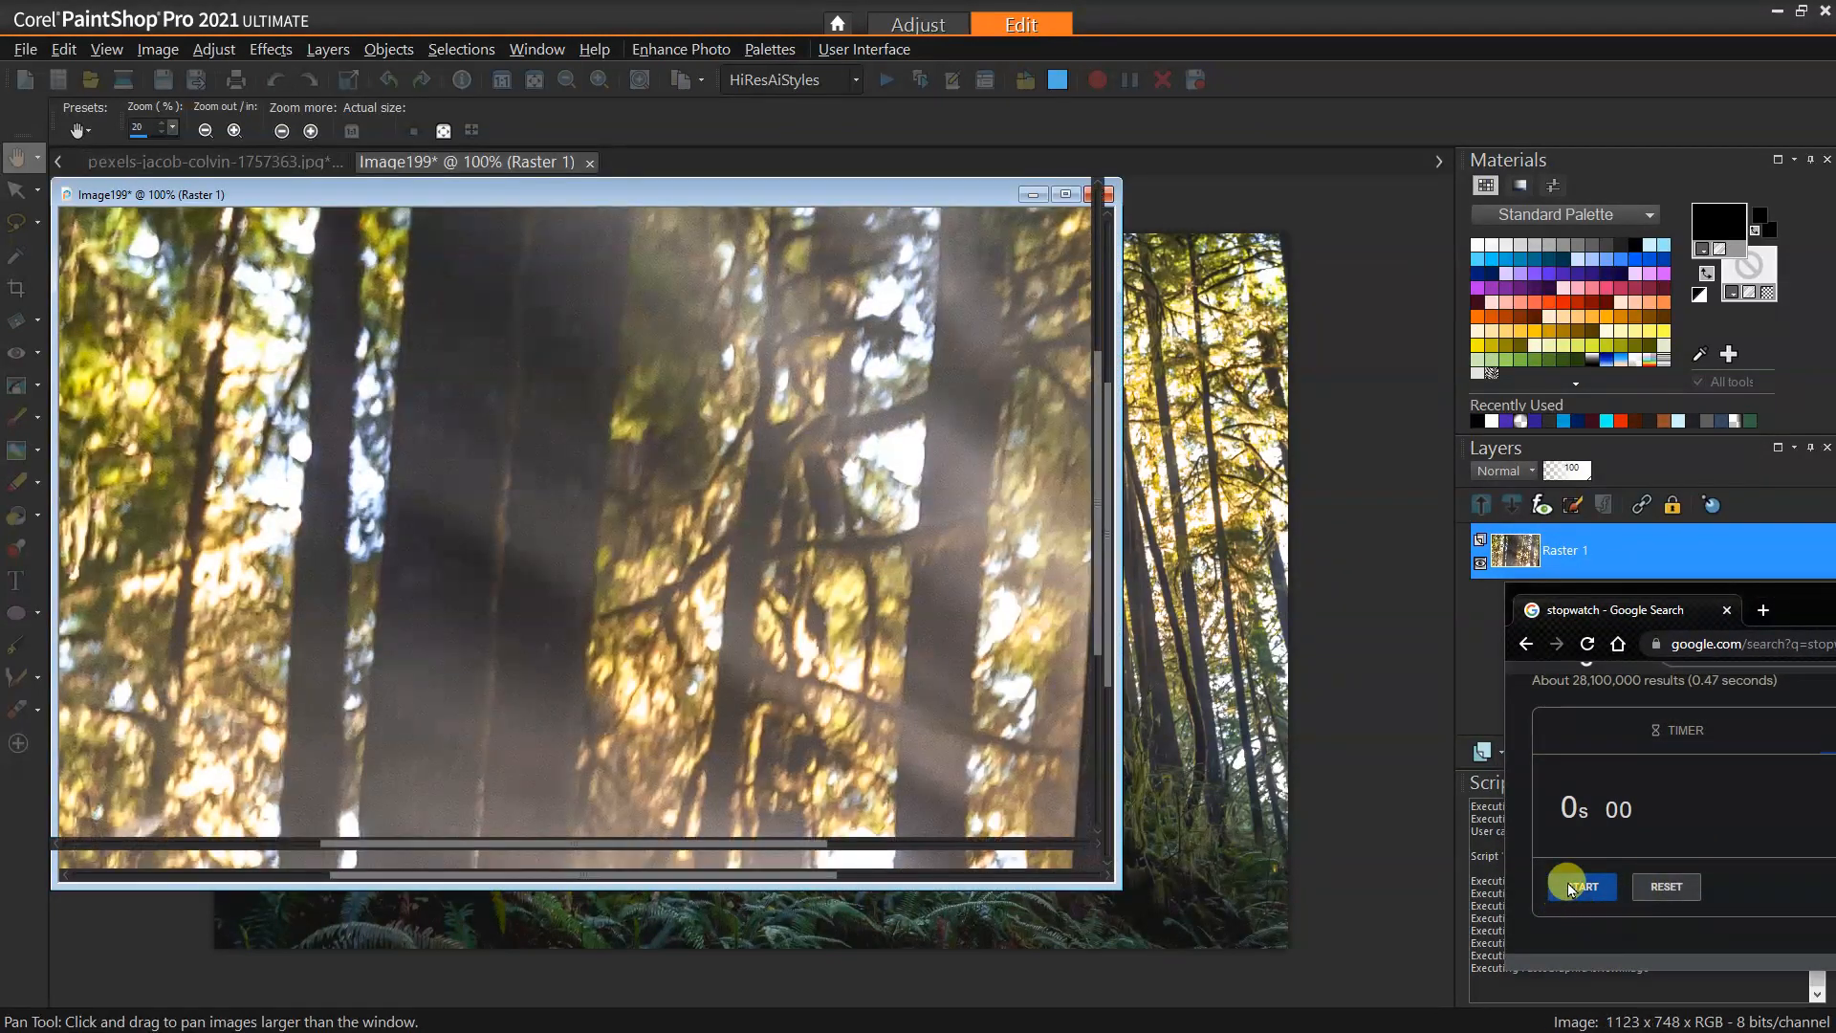
Time the script's processing with the browser stopwatch, starting it during the first tile and stopping it once the script completes
click(1594, 878)
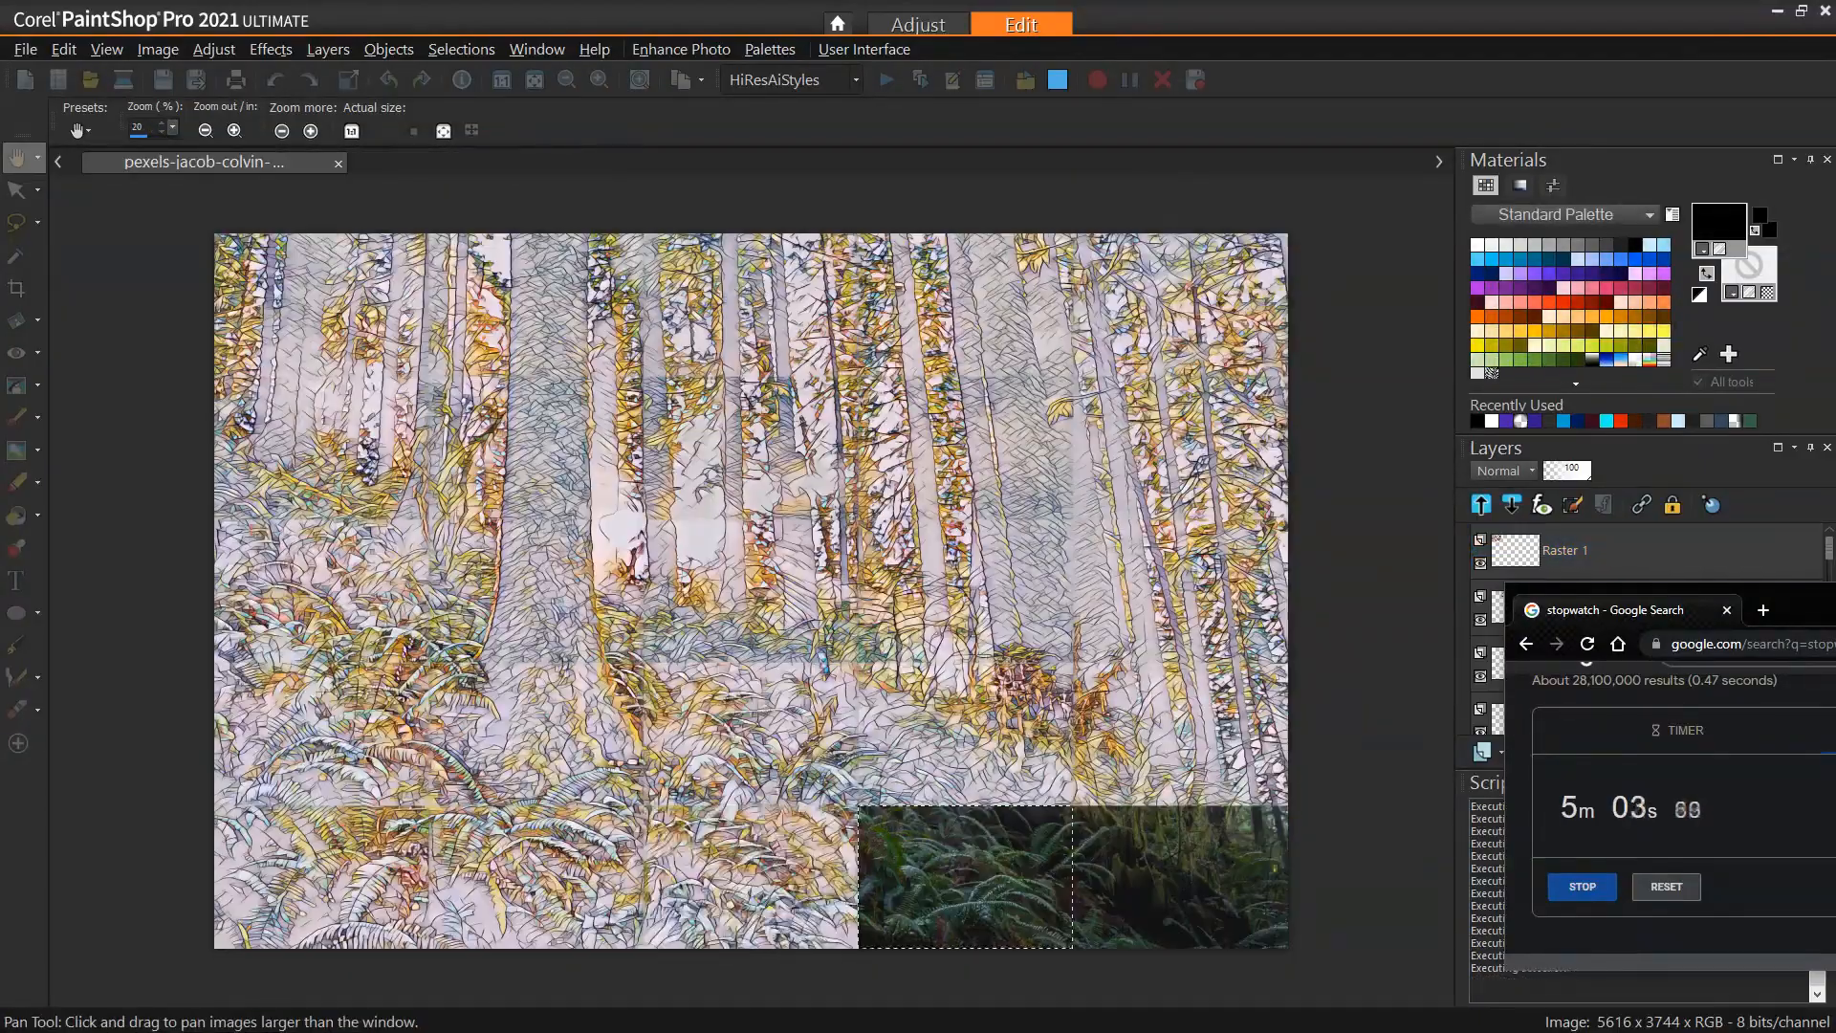
click(1573, 887)
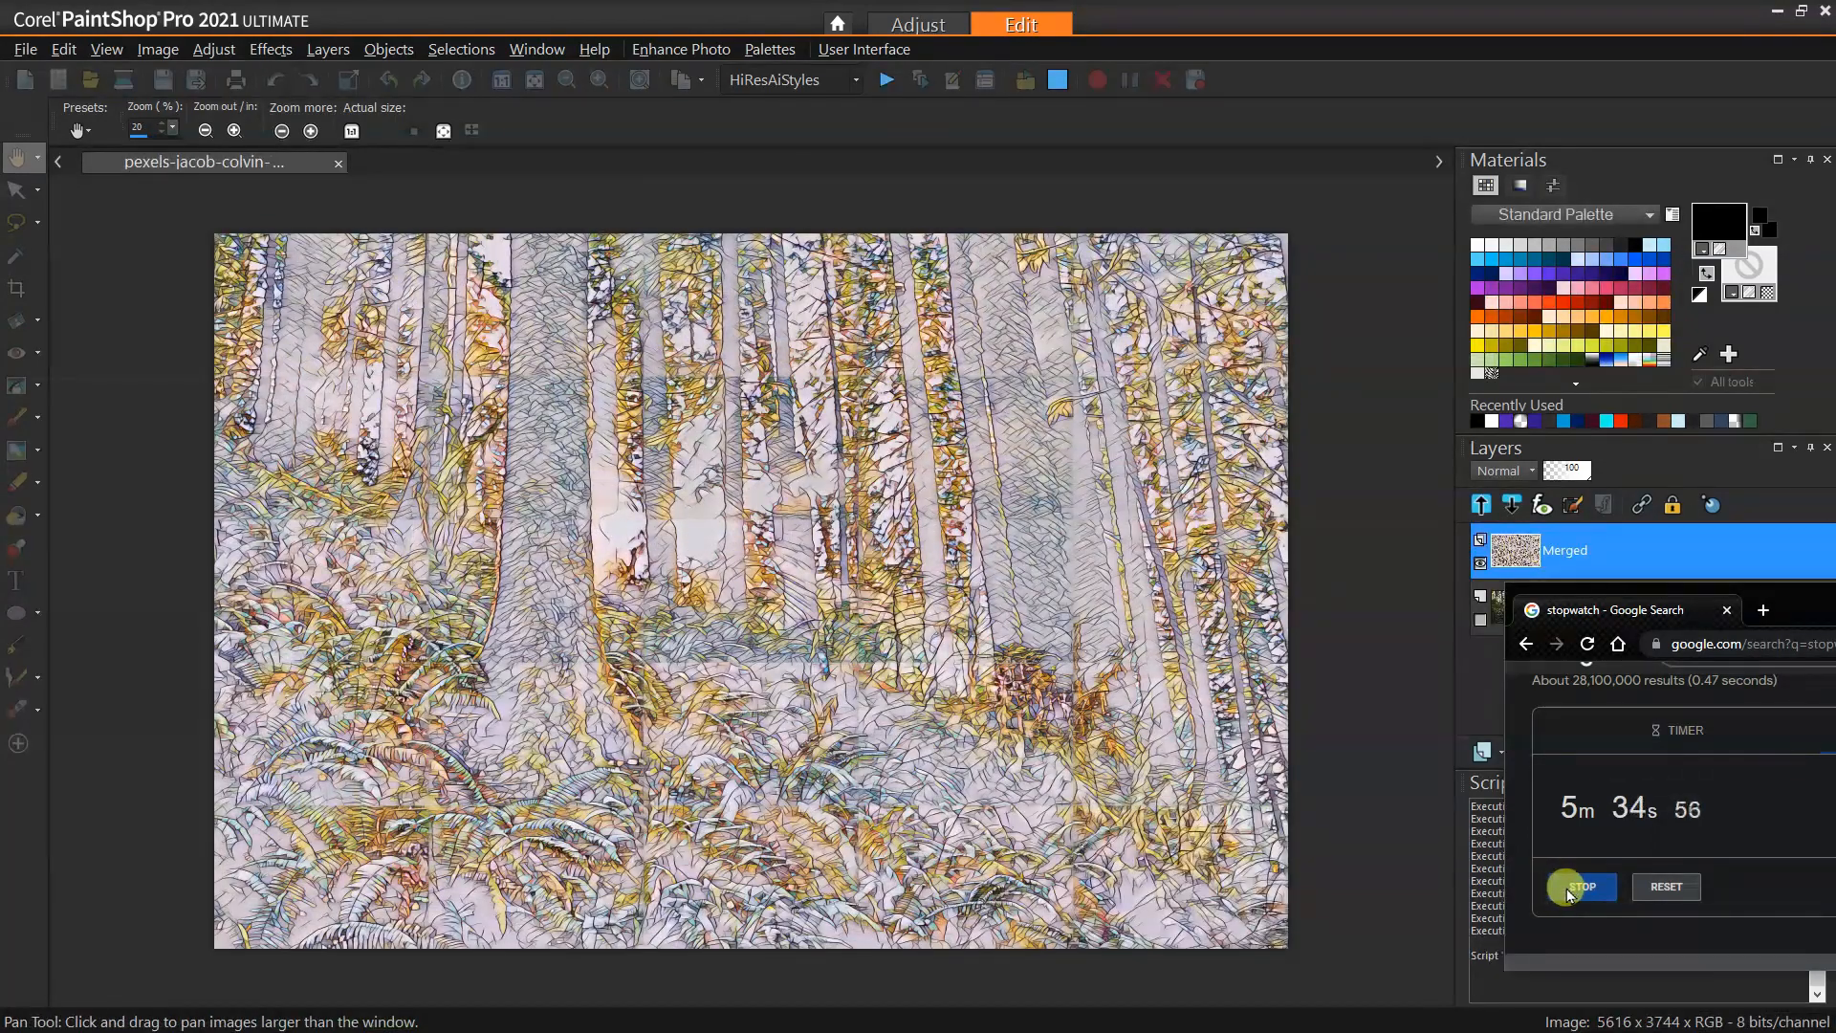
click(1573, 887)
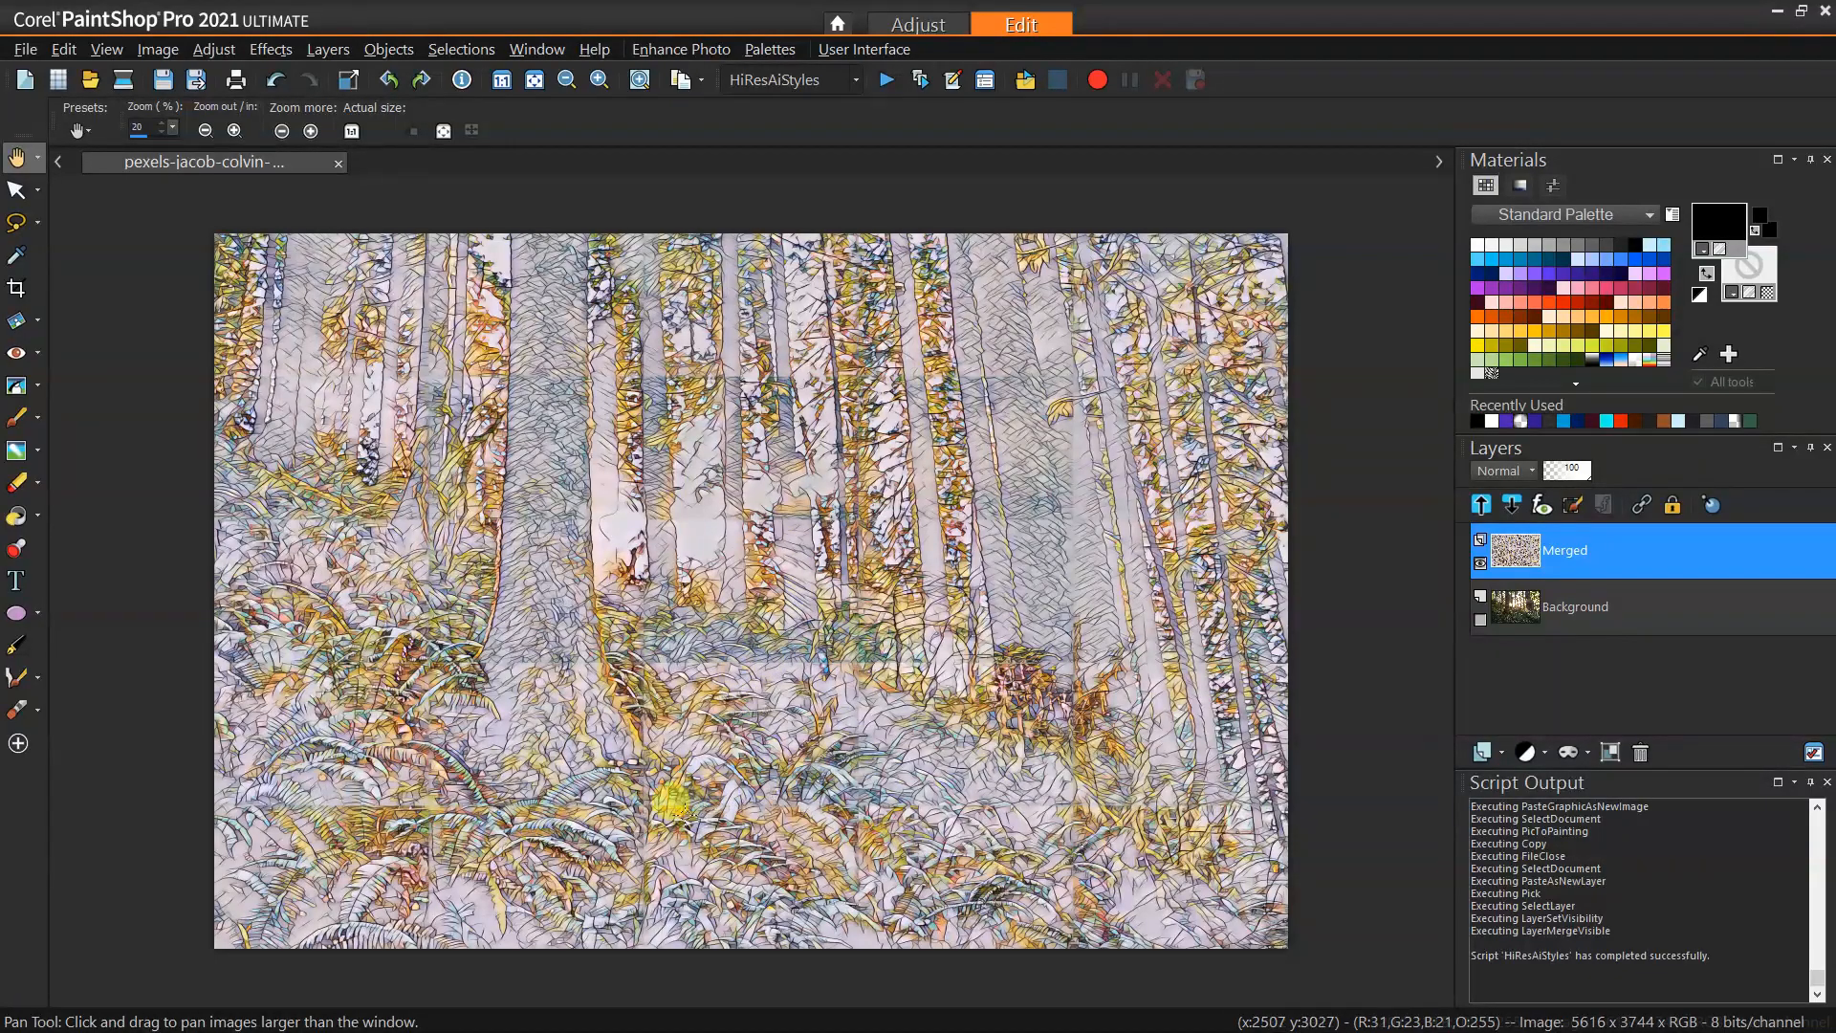
Turn on the Background layer's visibility and set the Merged layer's blend mode to Luminance (Legacy)
scroll(571, 798, up, 1)
scroll(571, 798, up, 1)
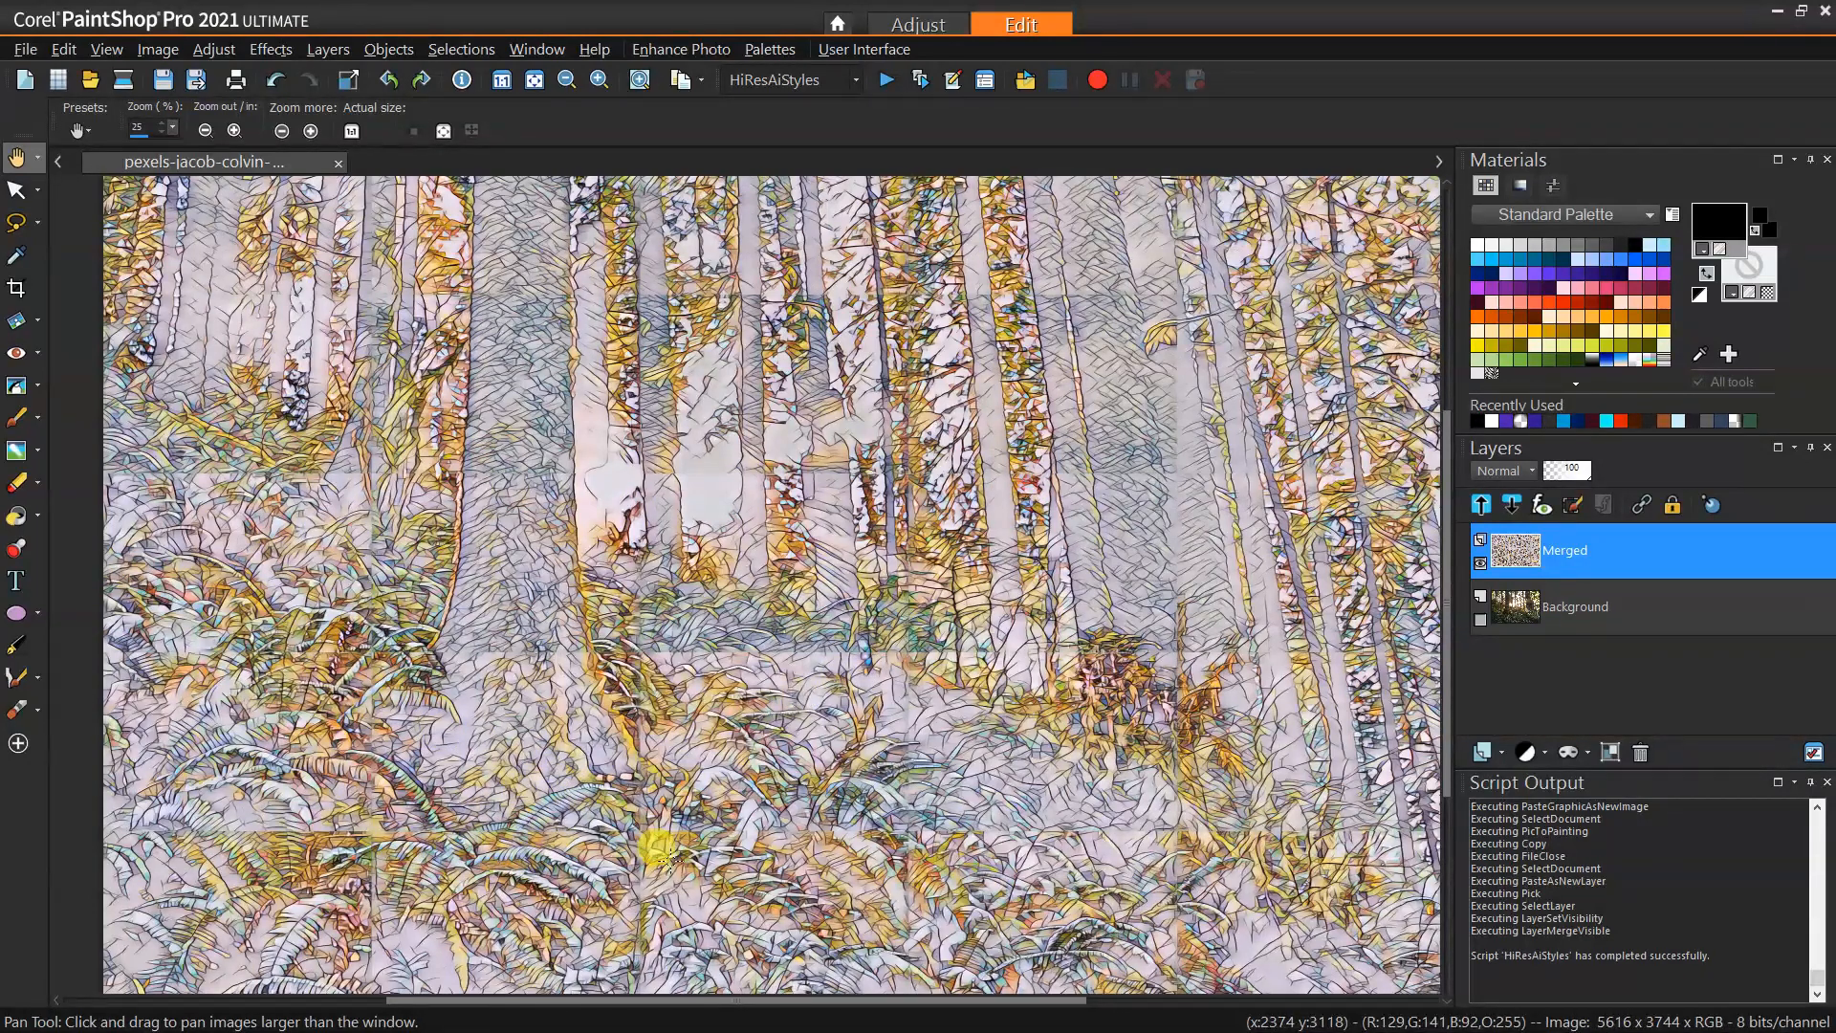
scroll(741, 669, down, 1)
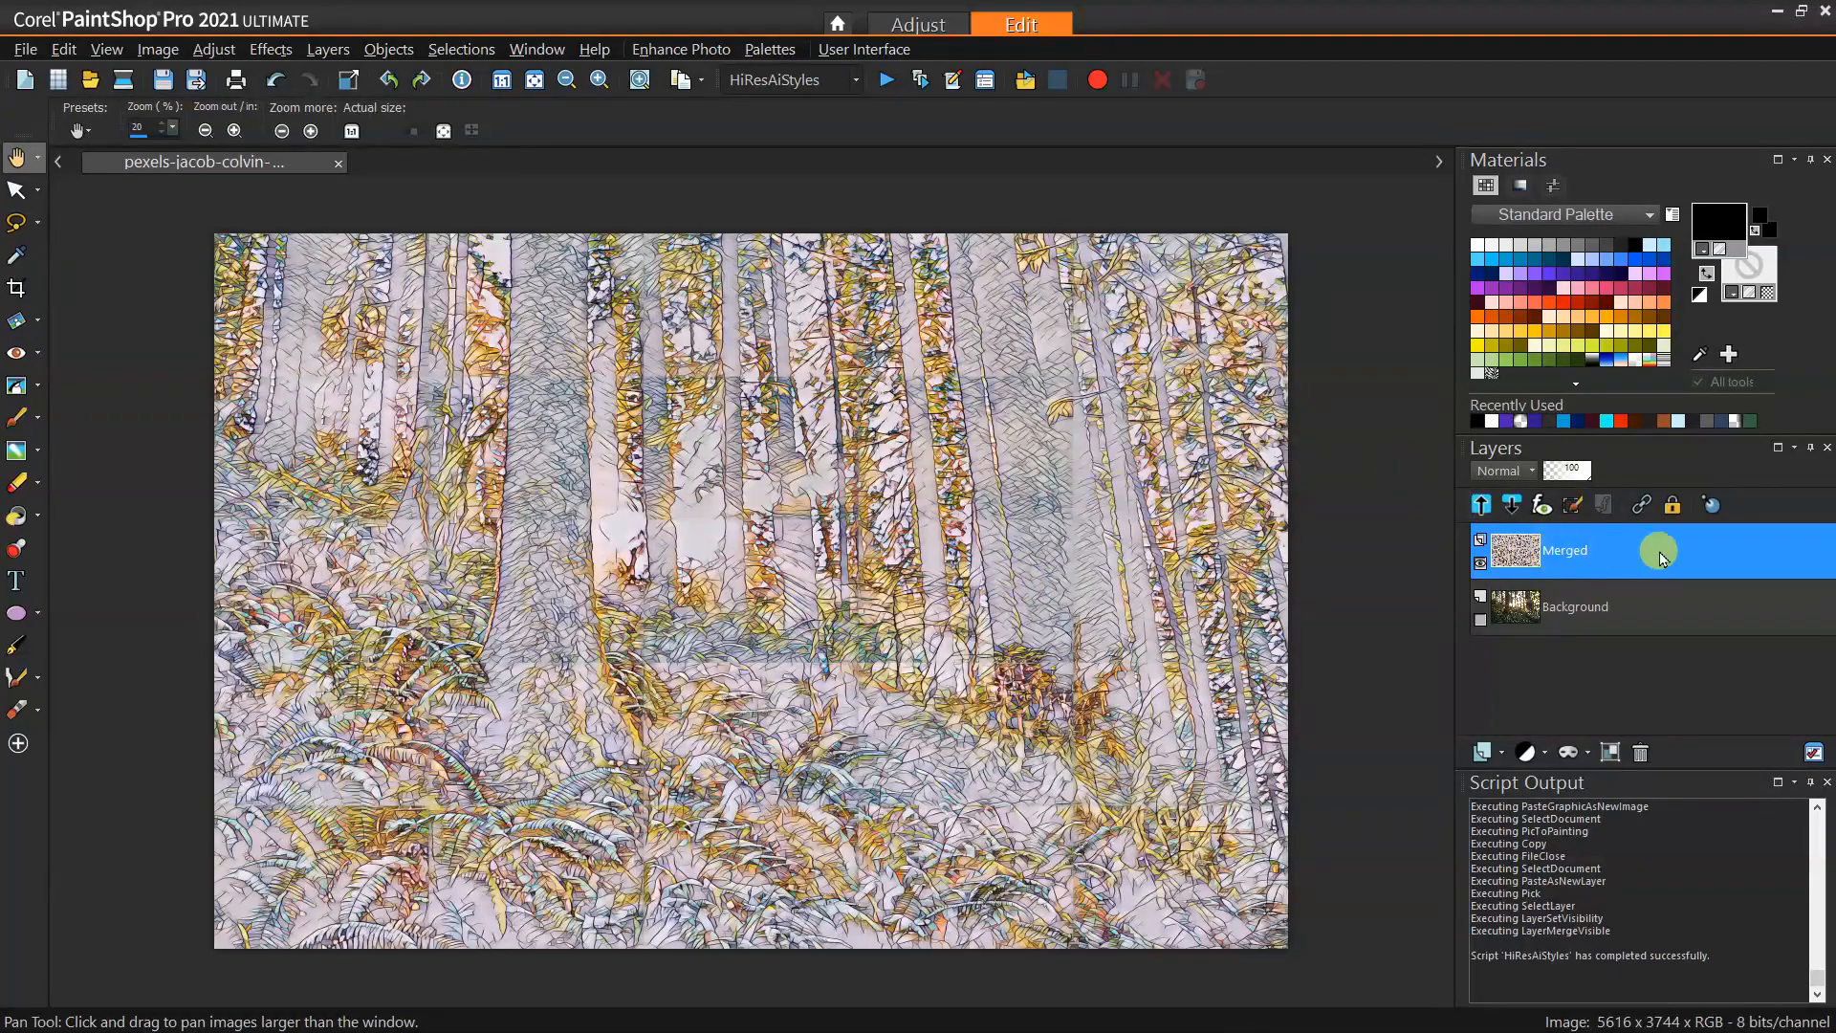
mouse_move(1632, 547)
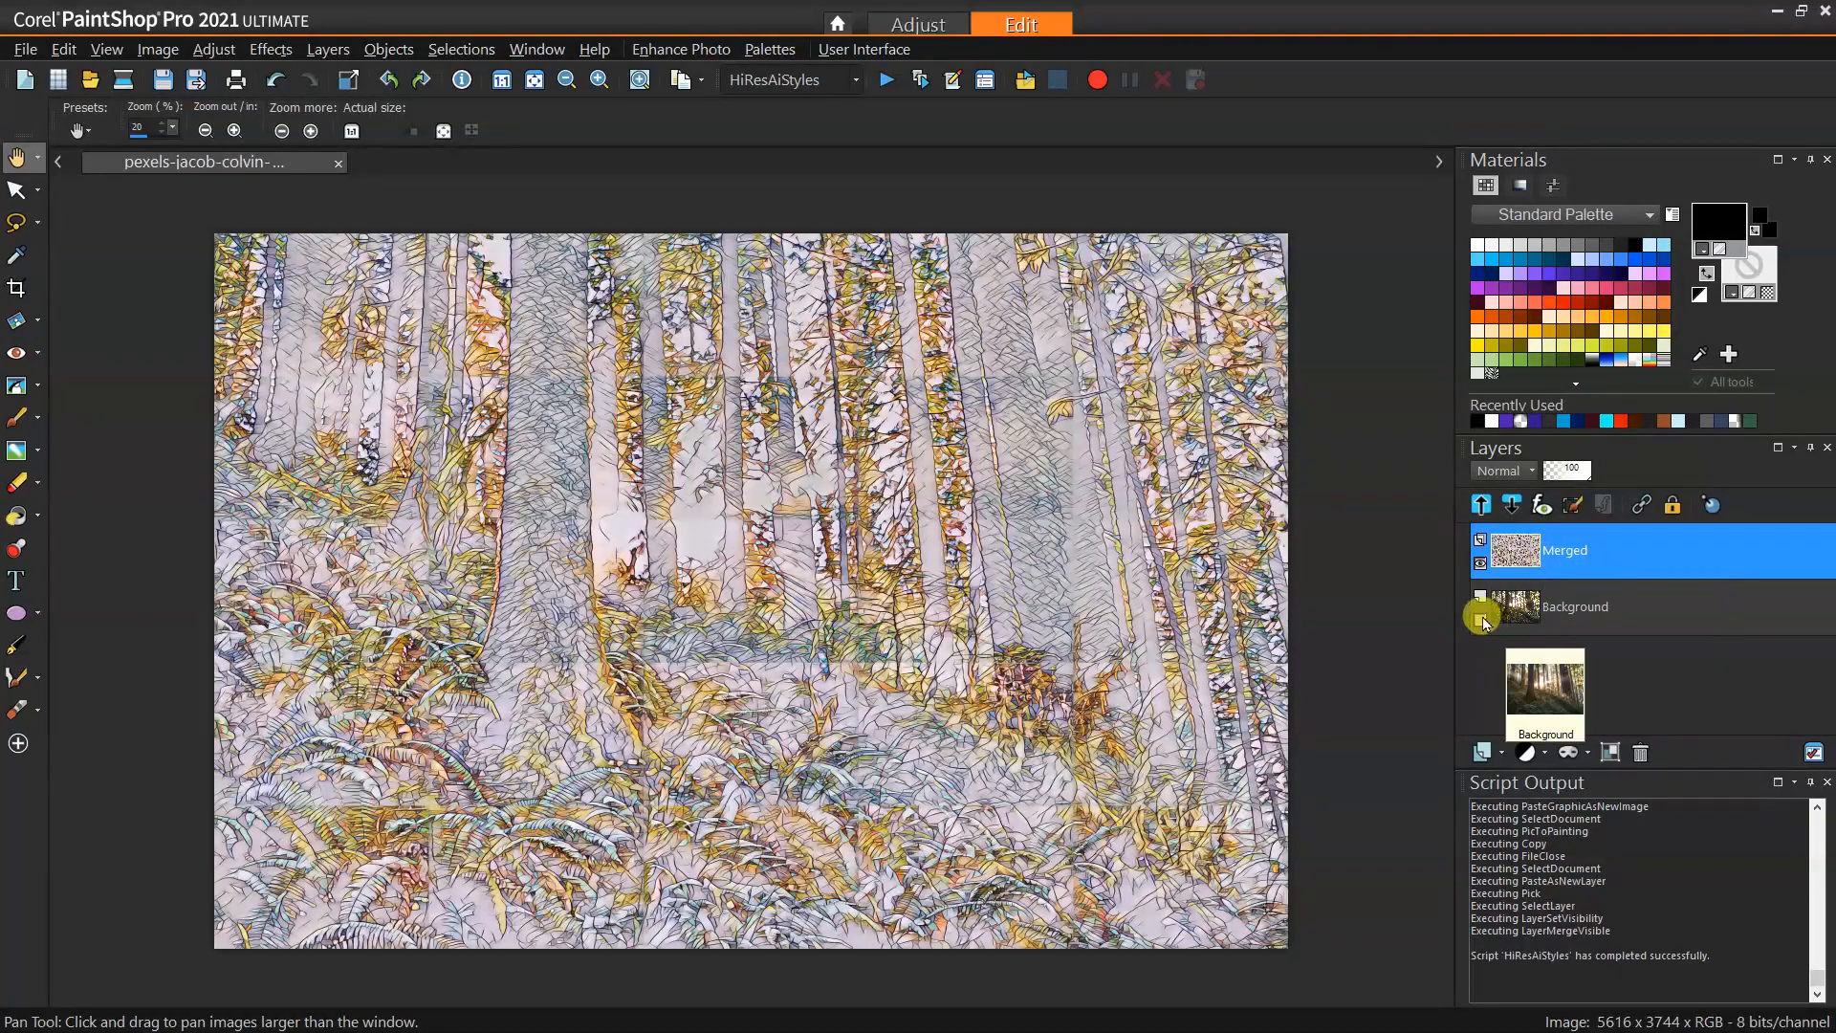
click(1481, 619)
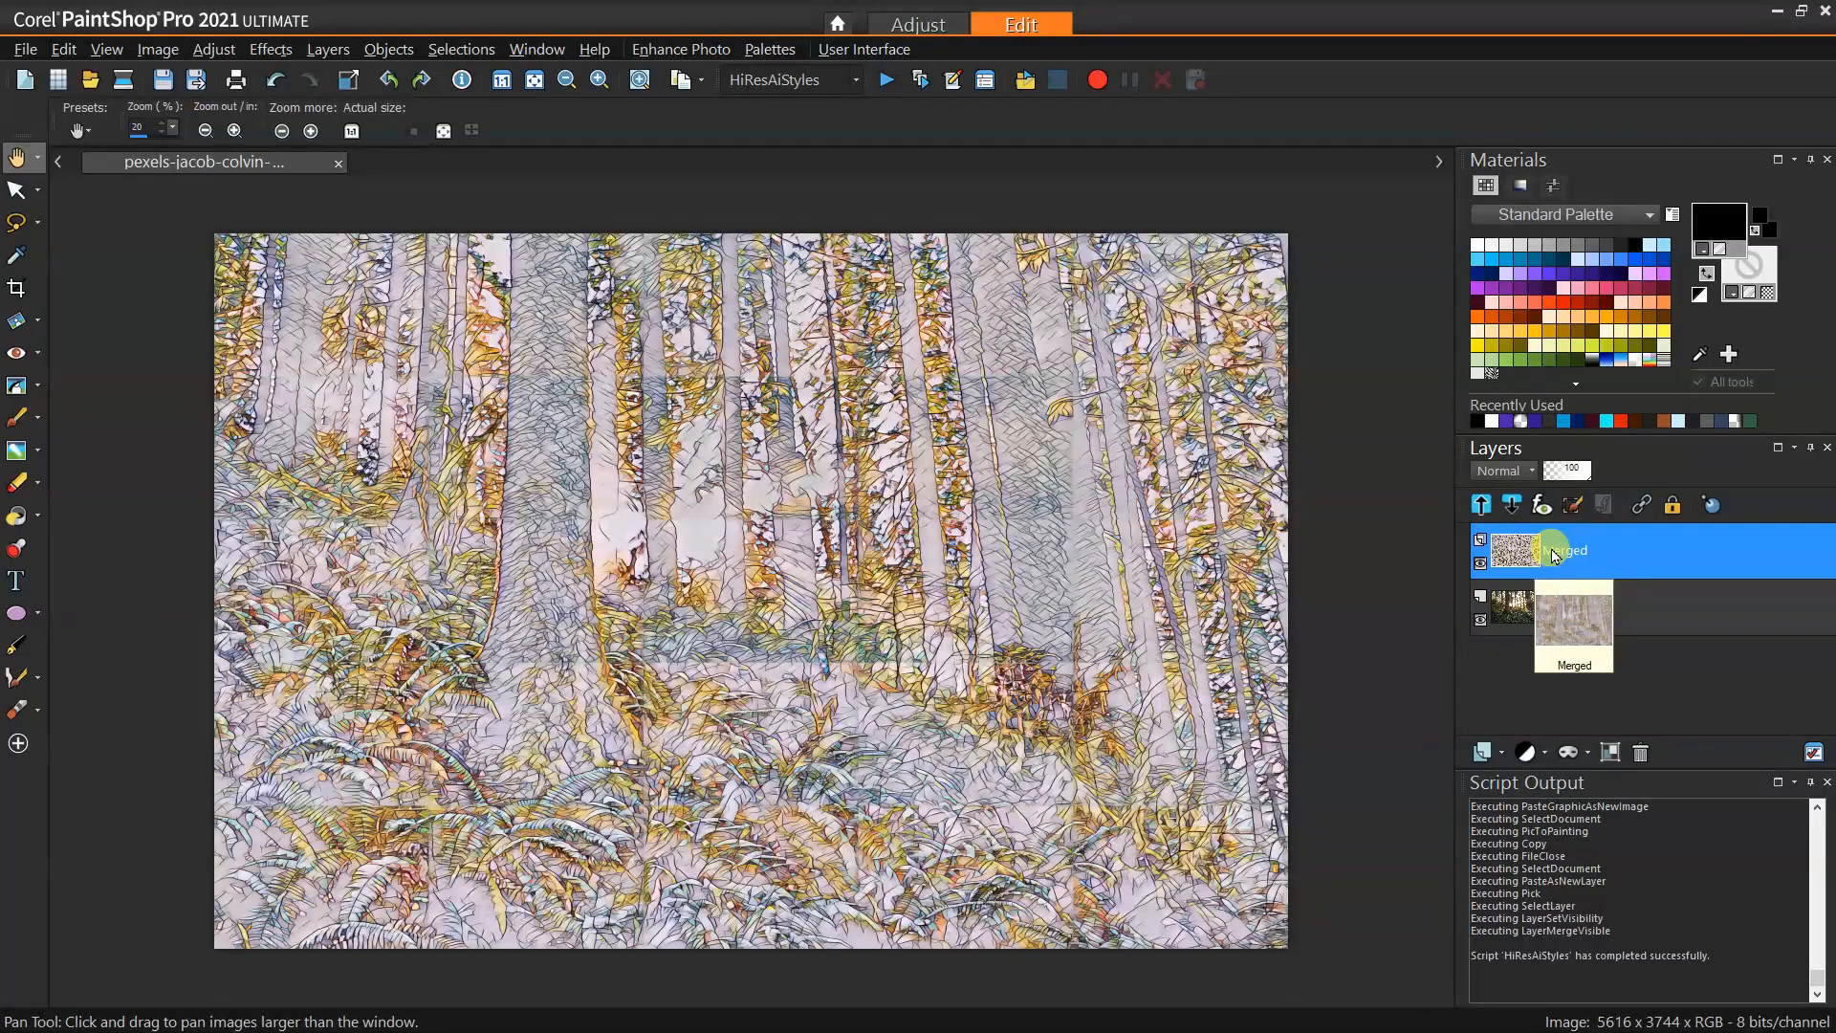
click(1532, 471)
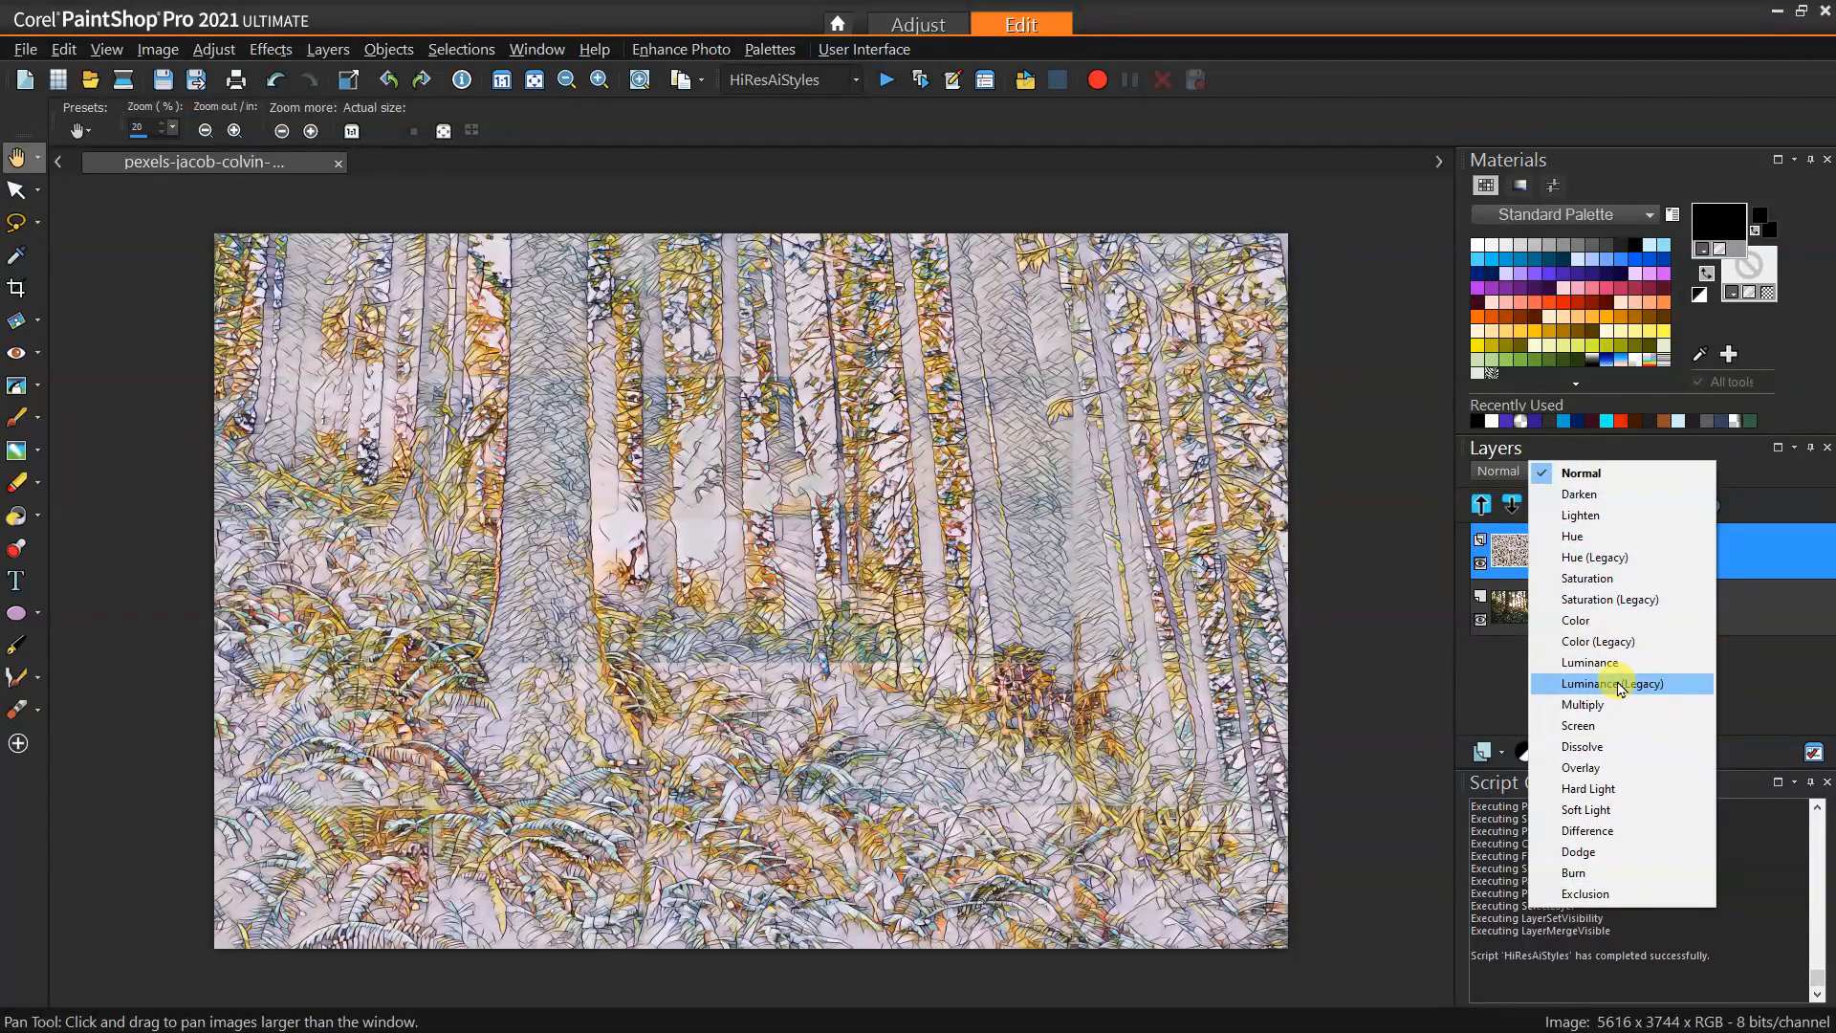
click(1618, 687)
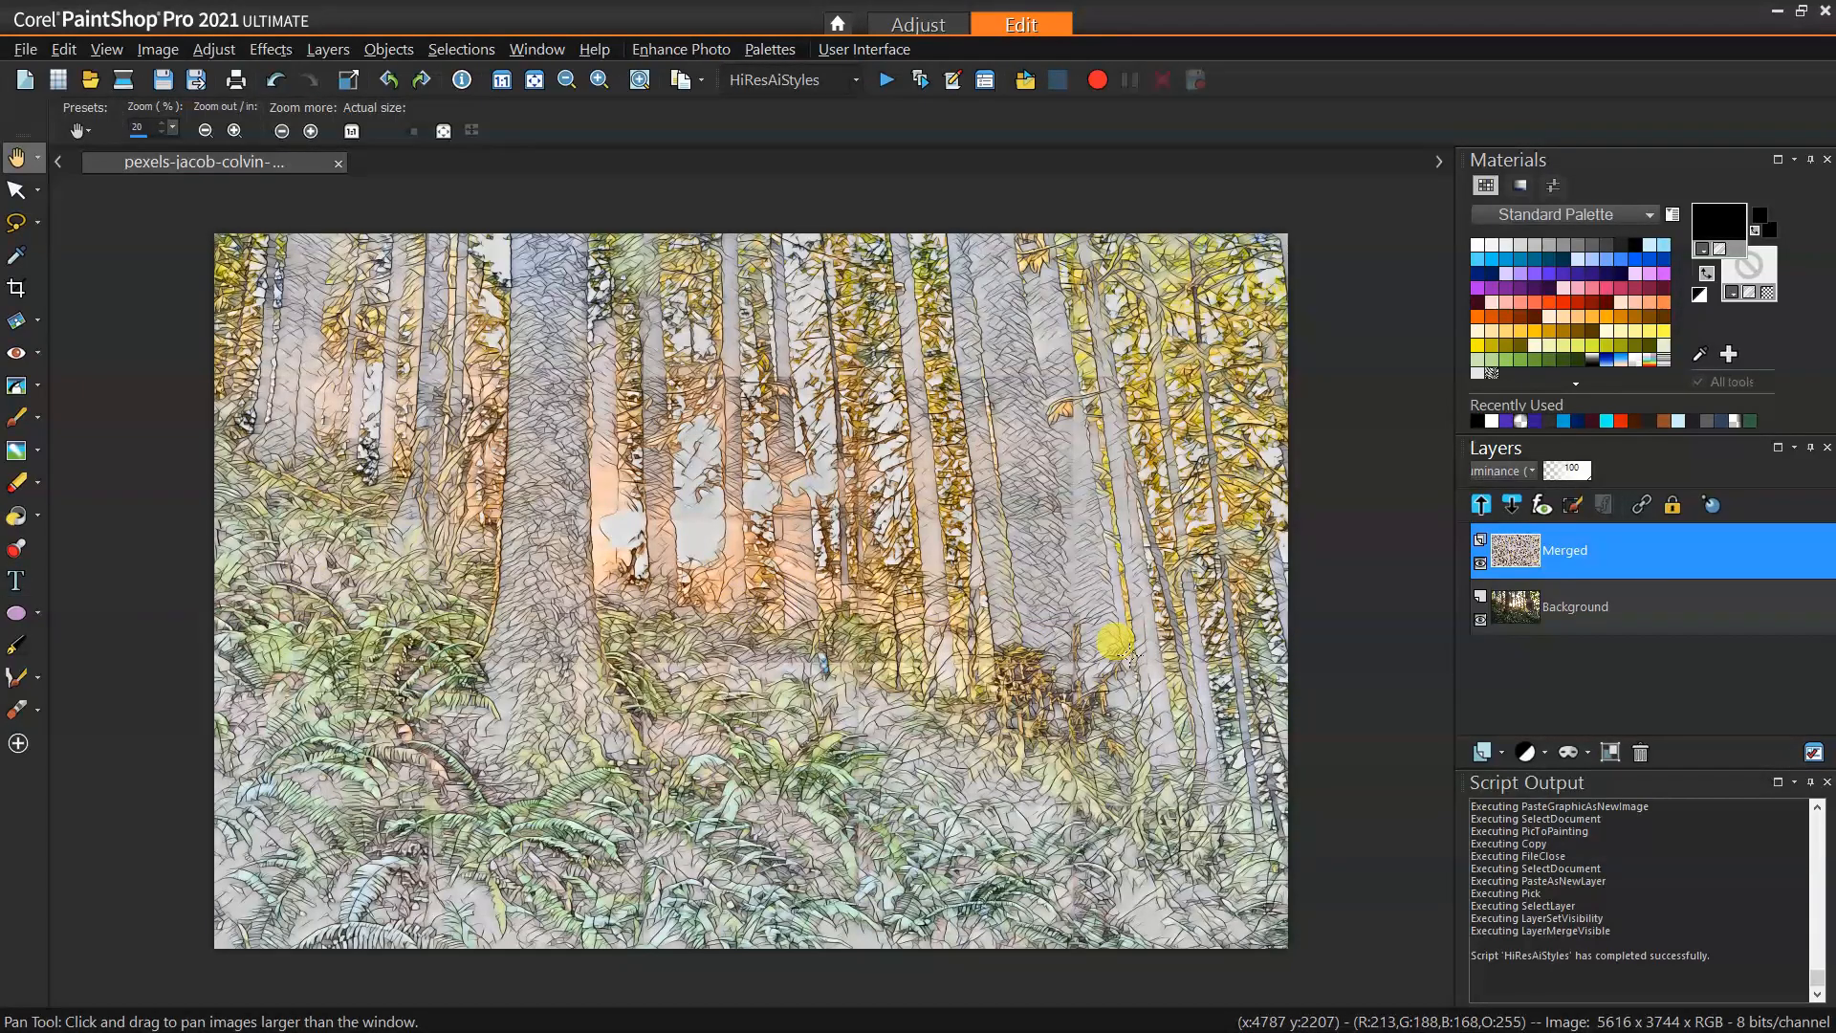
right_click(1573, 559)
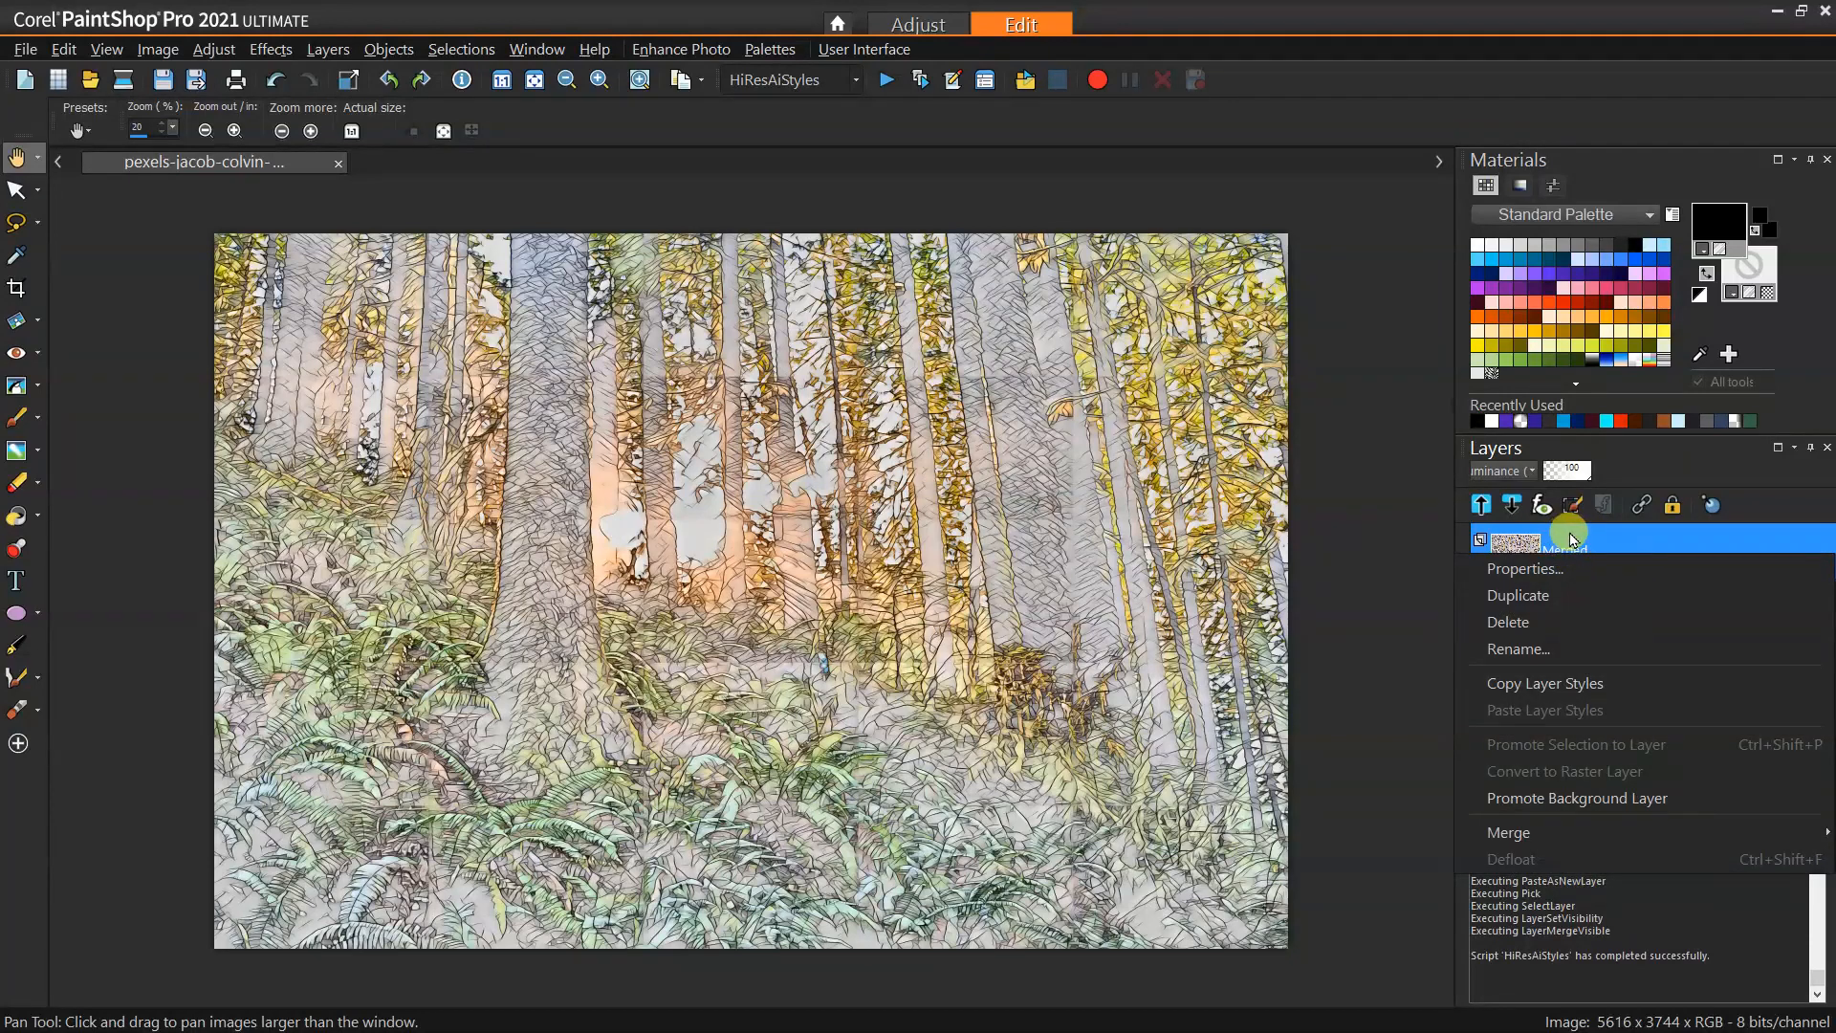
click(1569, 533)
key(Return)
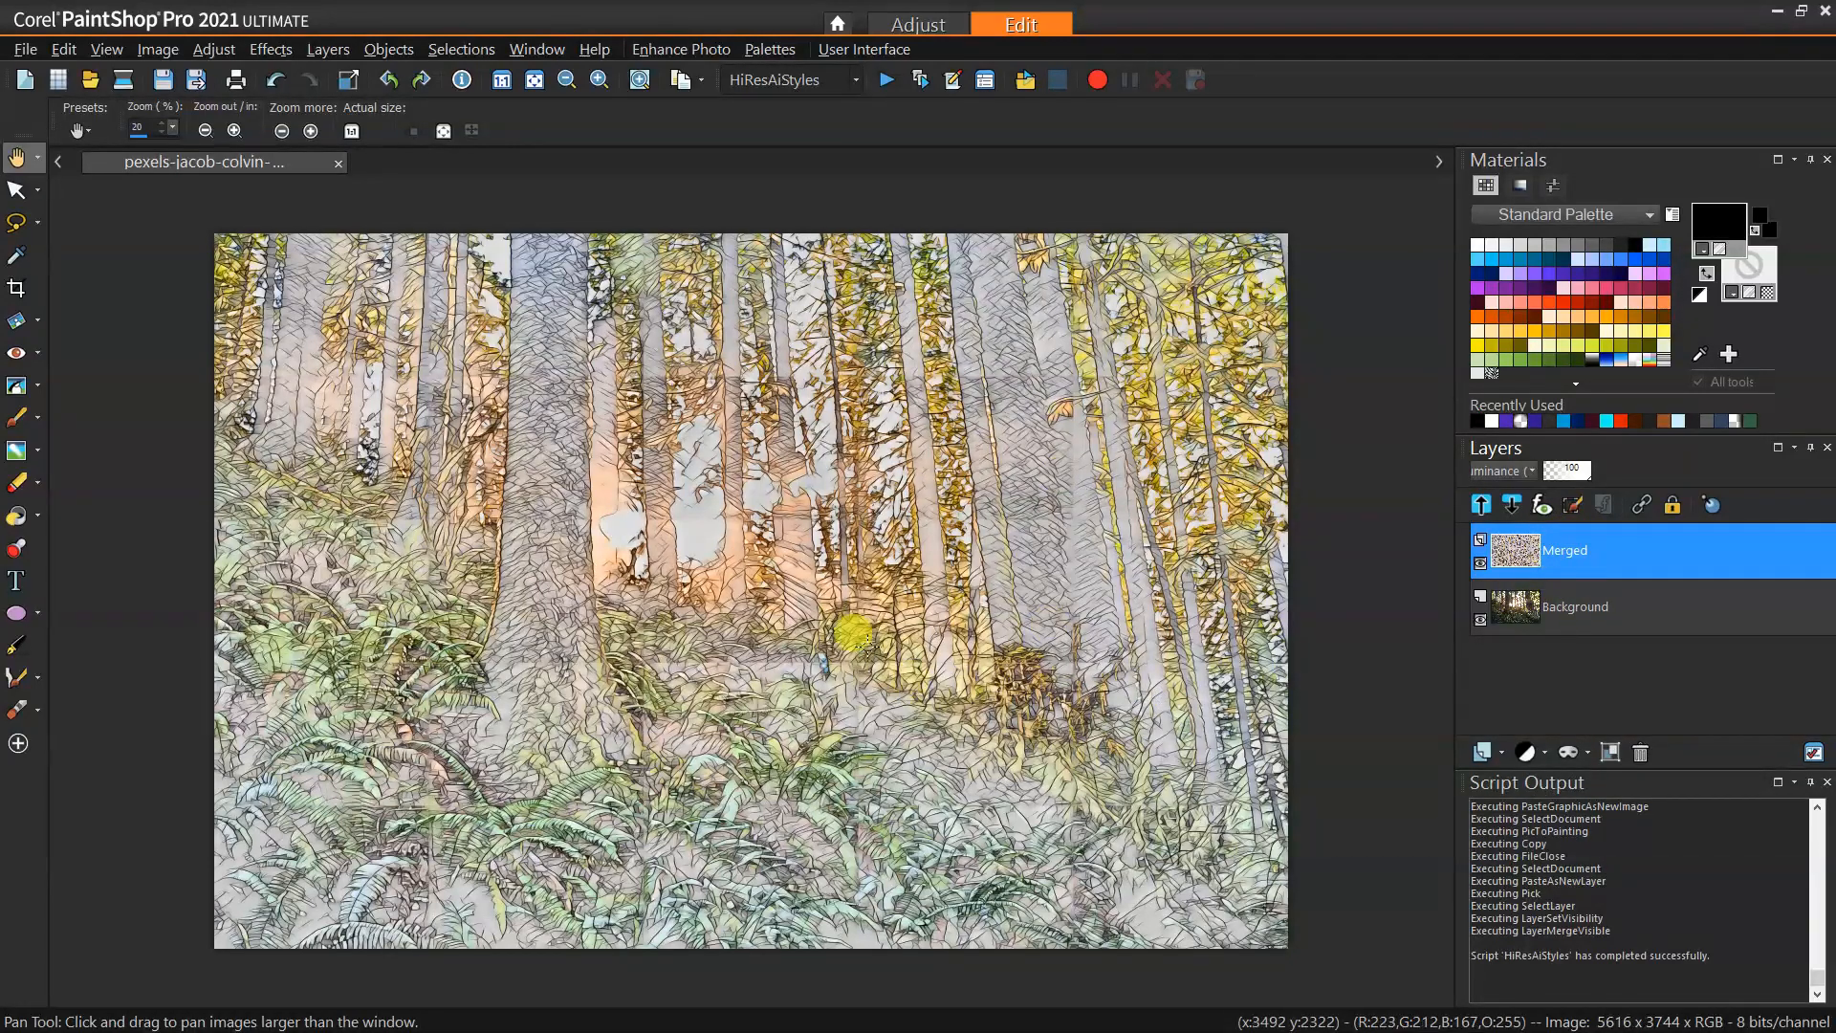
Add a Levels adjustment layer above the Merged layer with RGB black point 77, midtone 160 and white point 218
click(1550, 755)
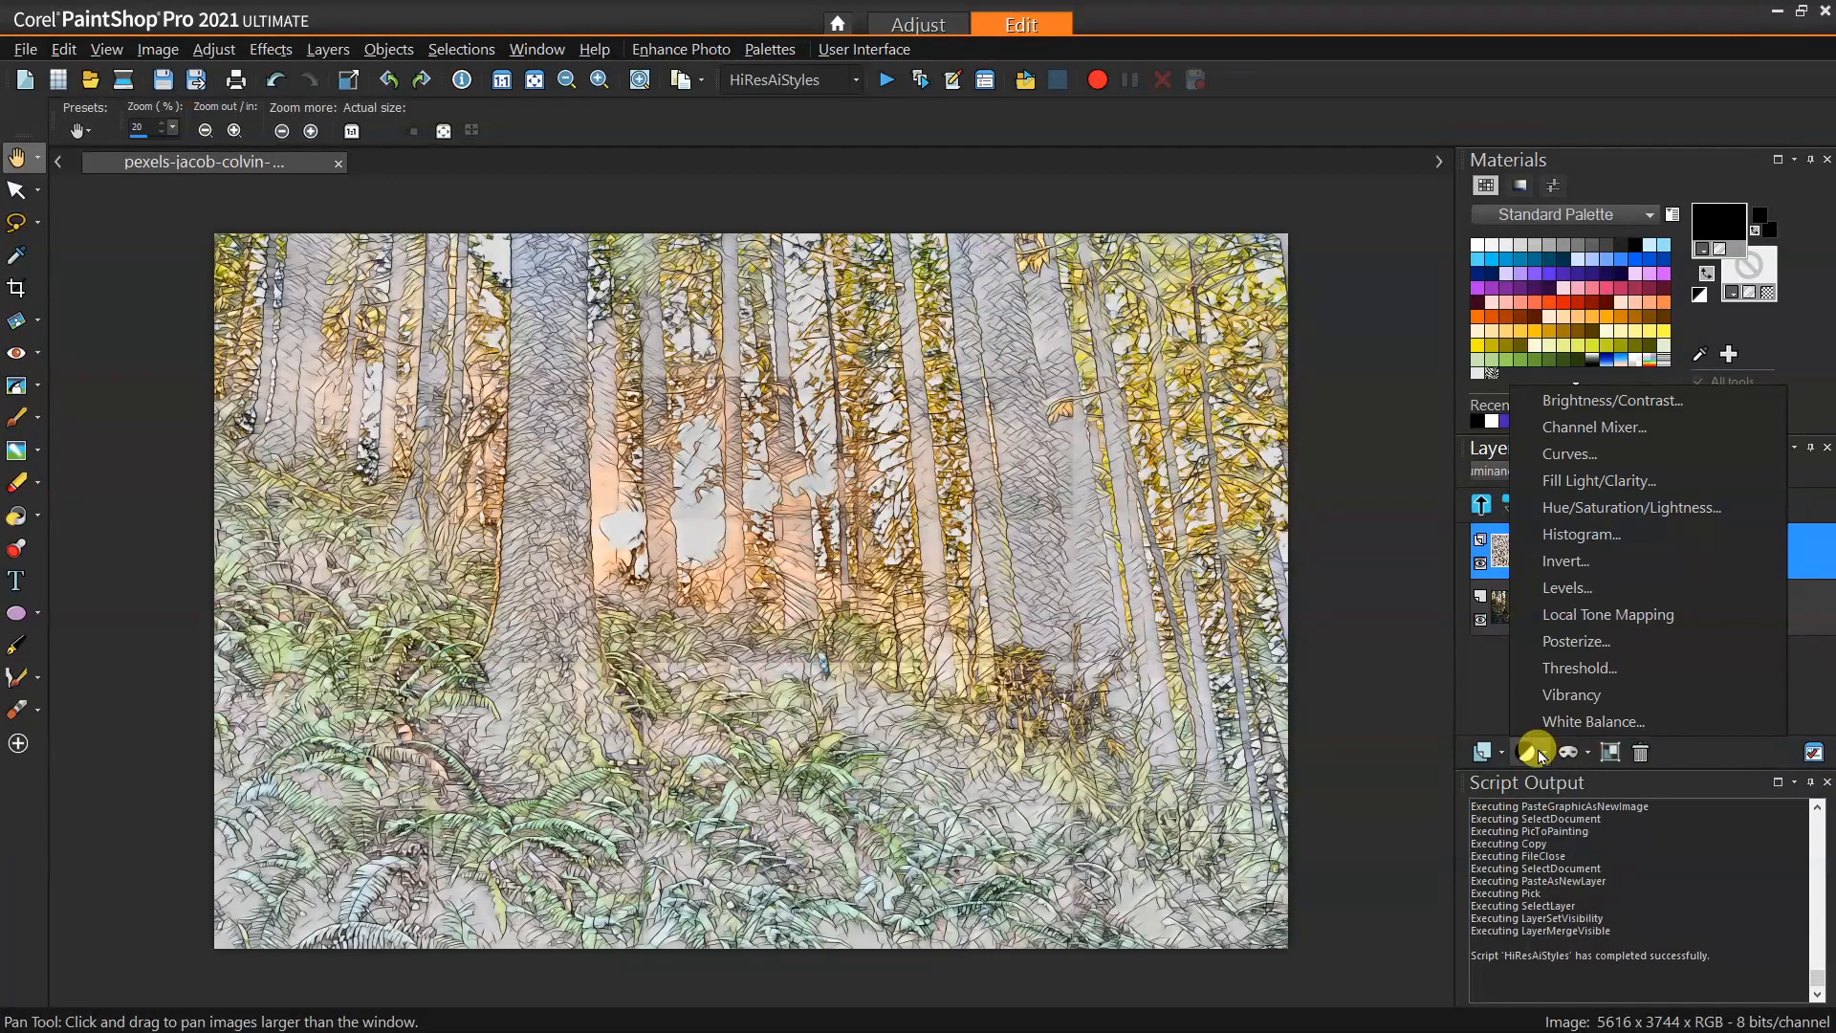
click(1561, 594)
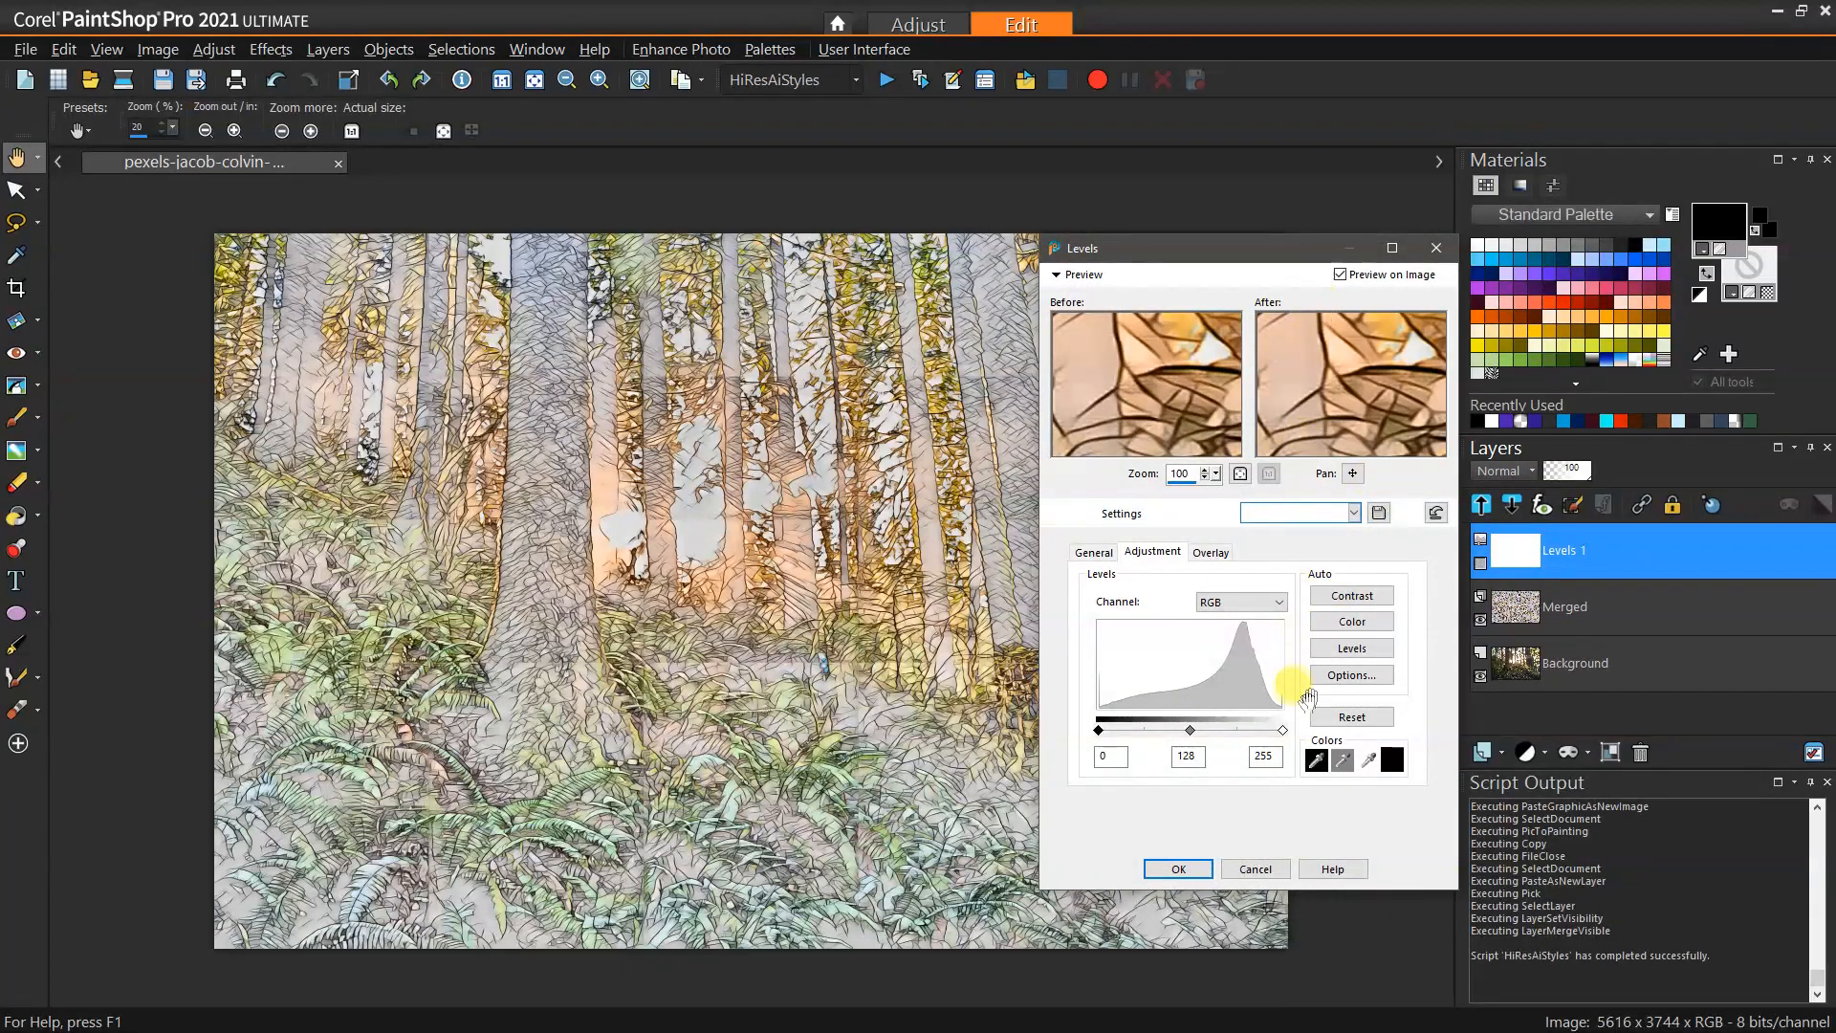
drag(1282, 731, 1243, 733)
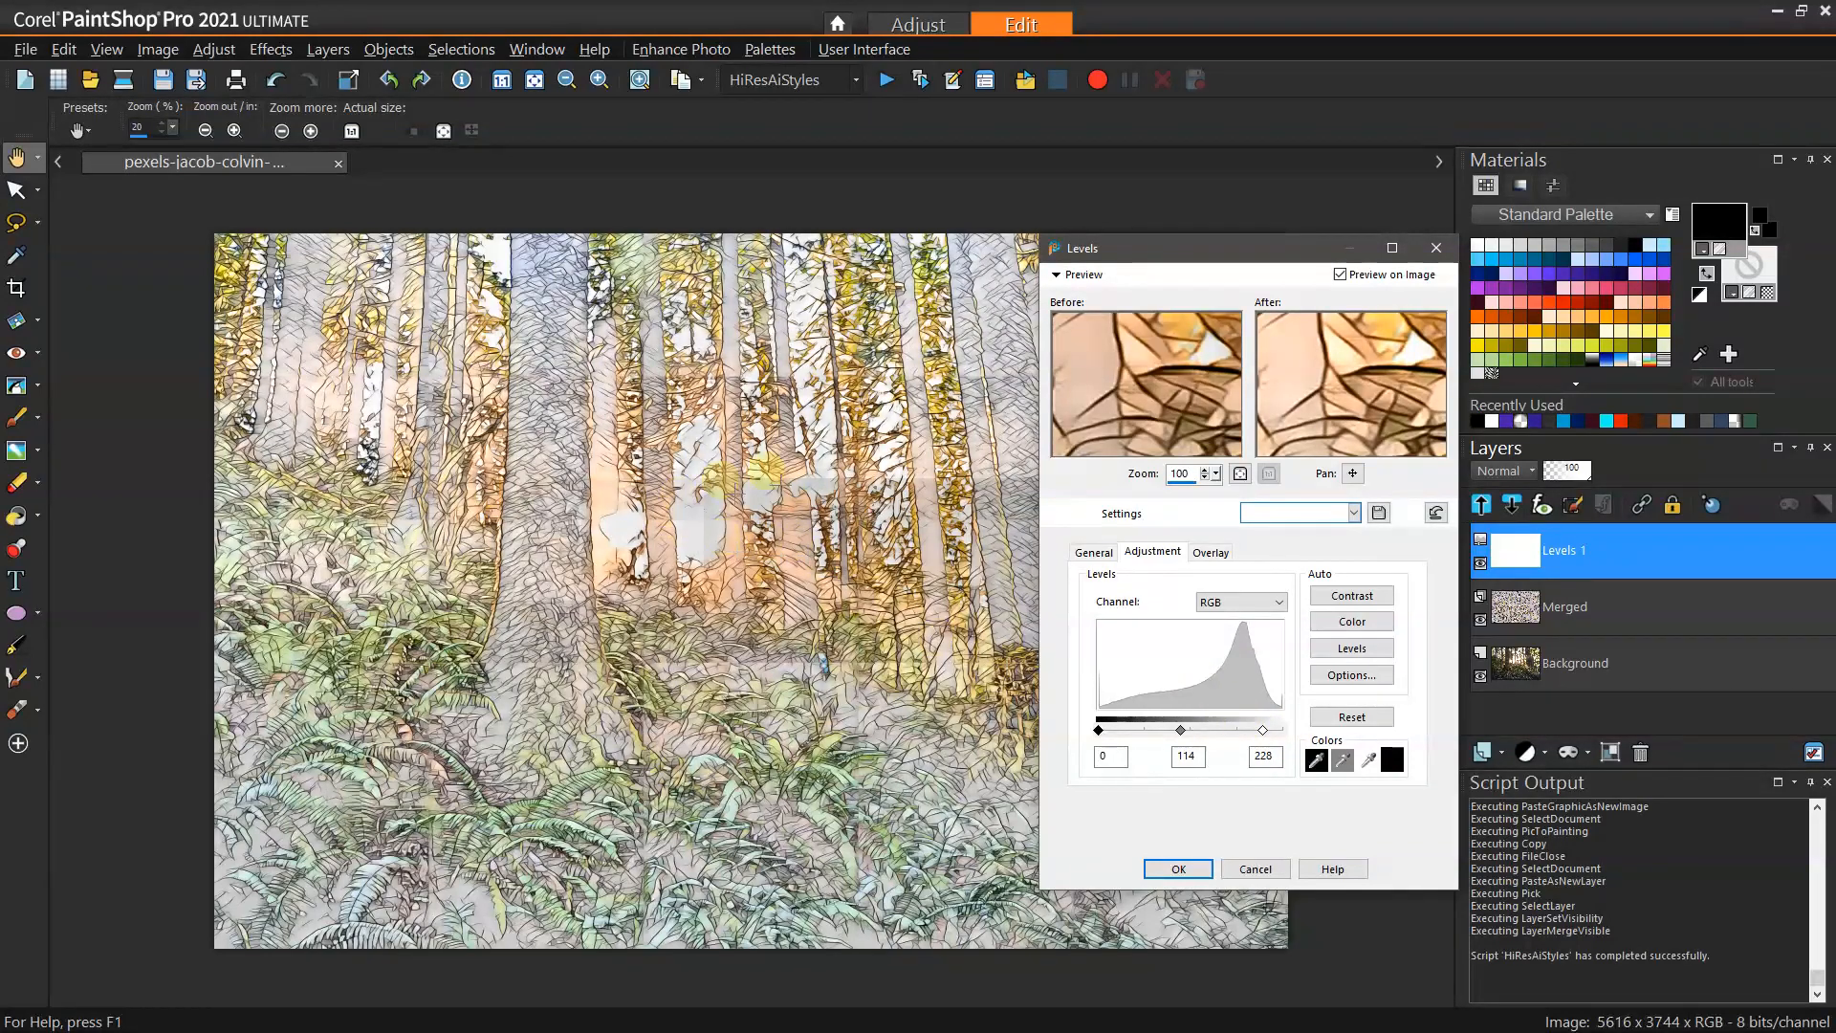
drag(1098, 730, 1142, 730)
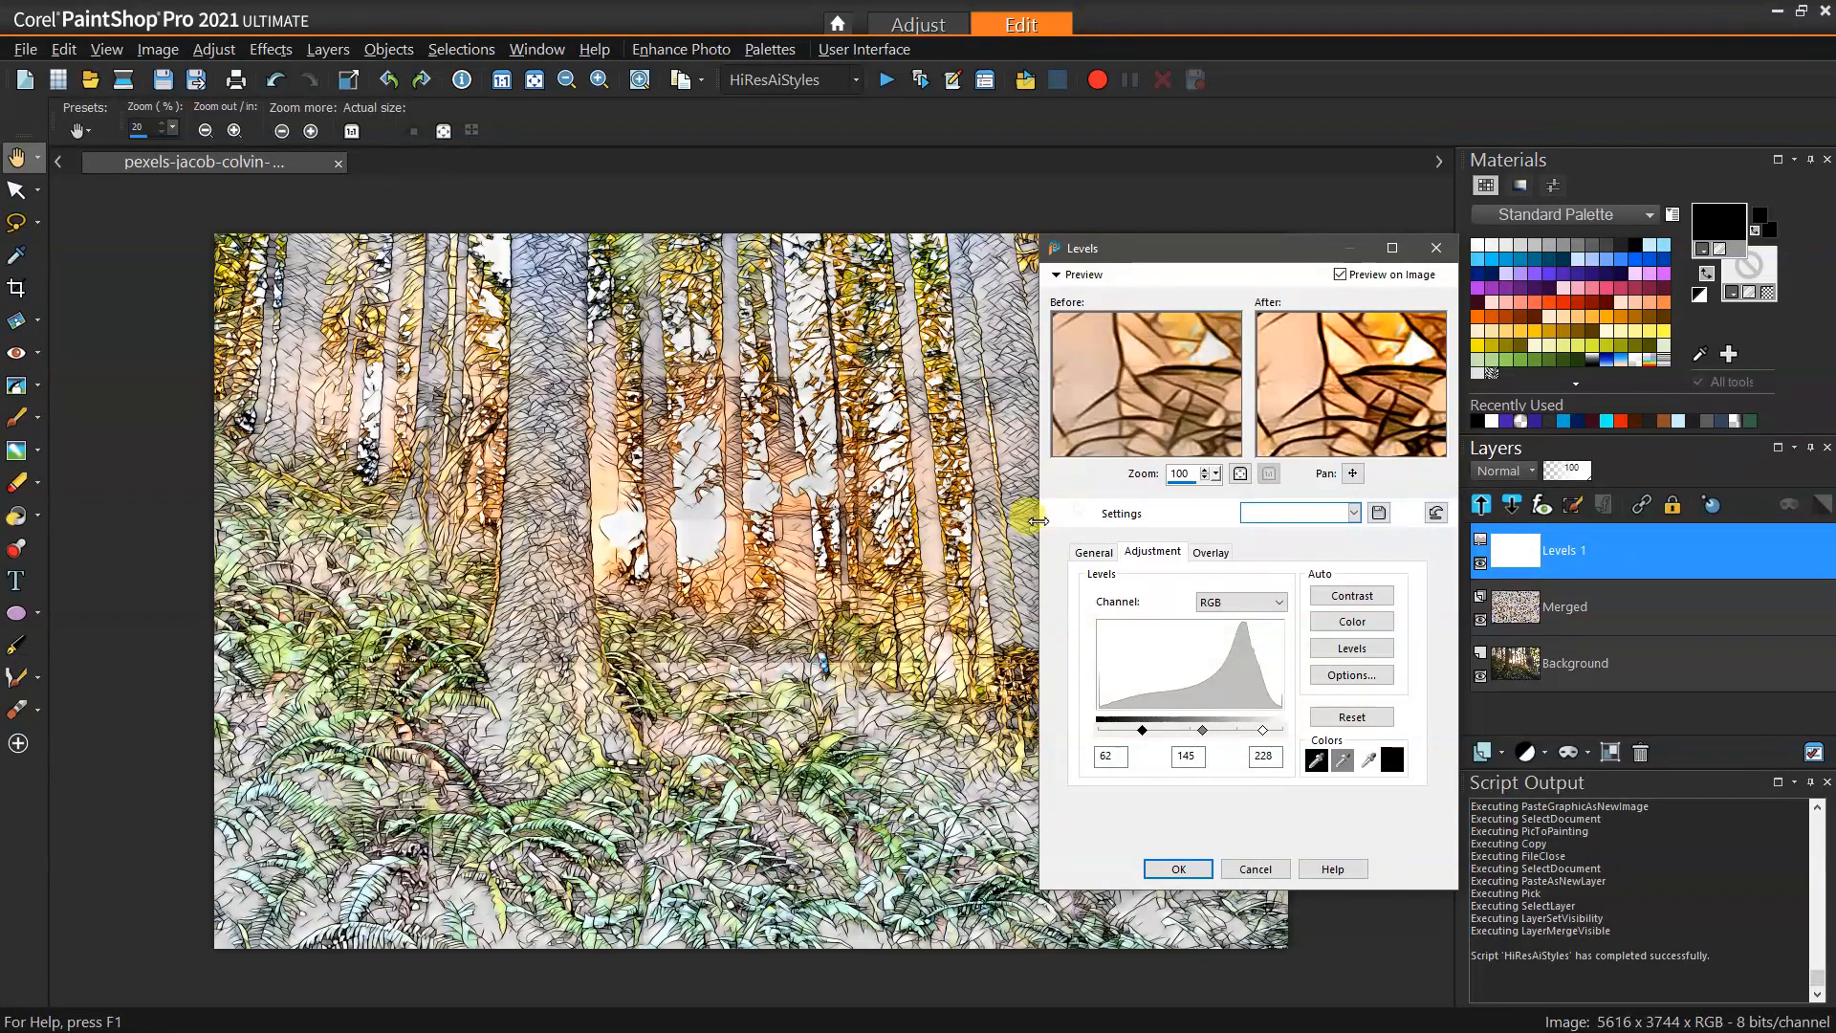
drag(1145, 733, 1224, 741)
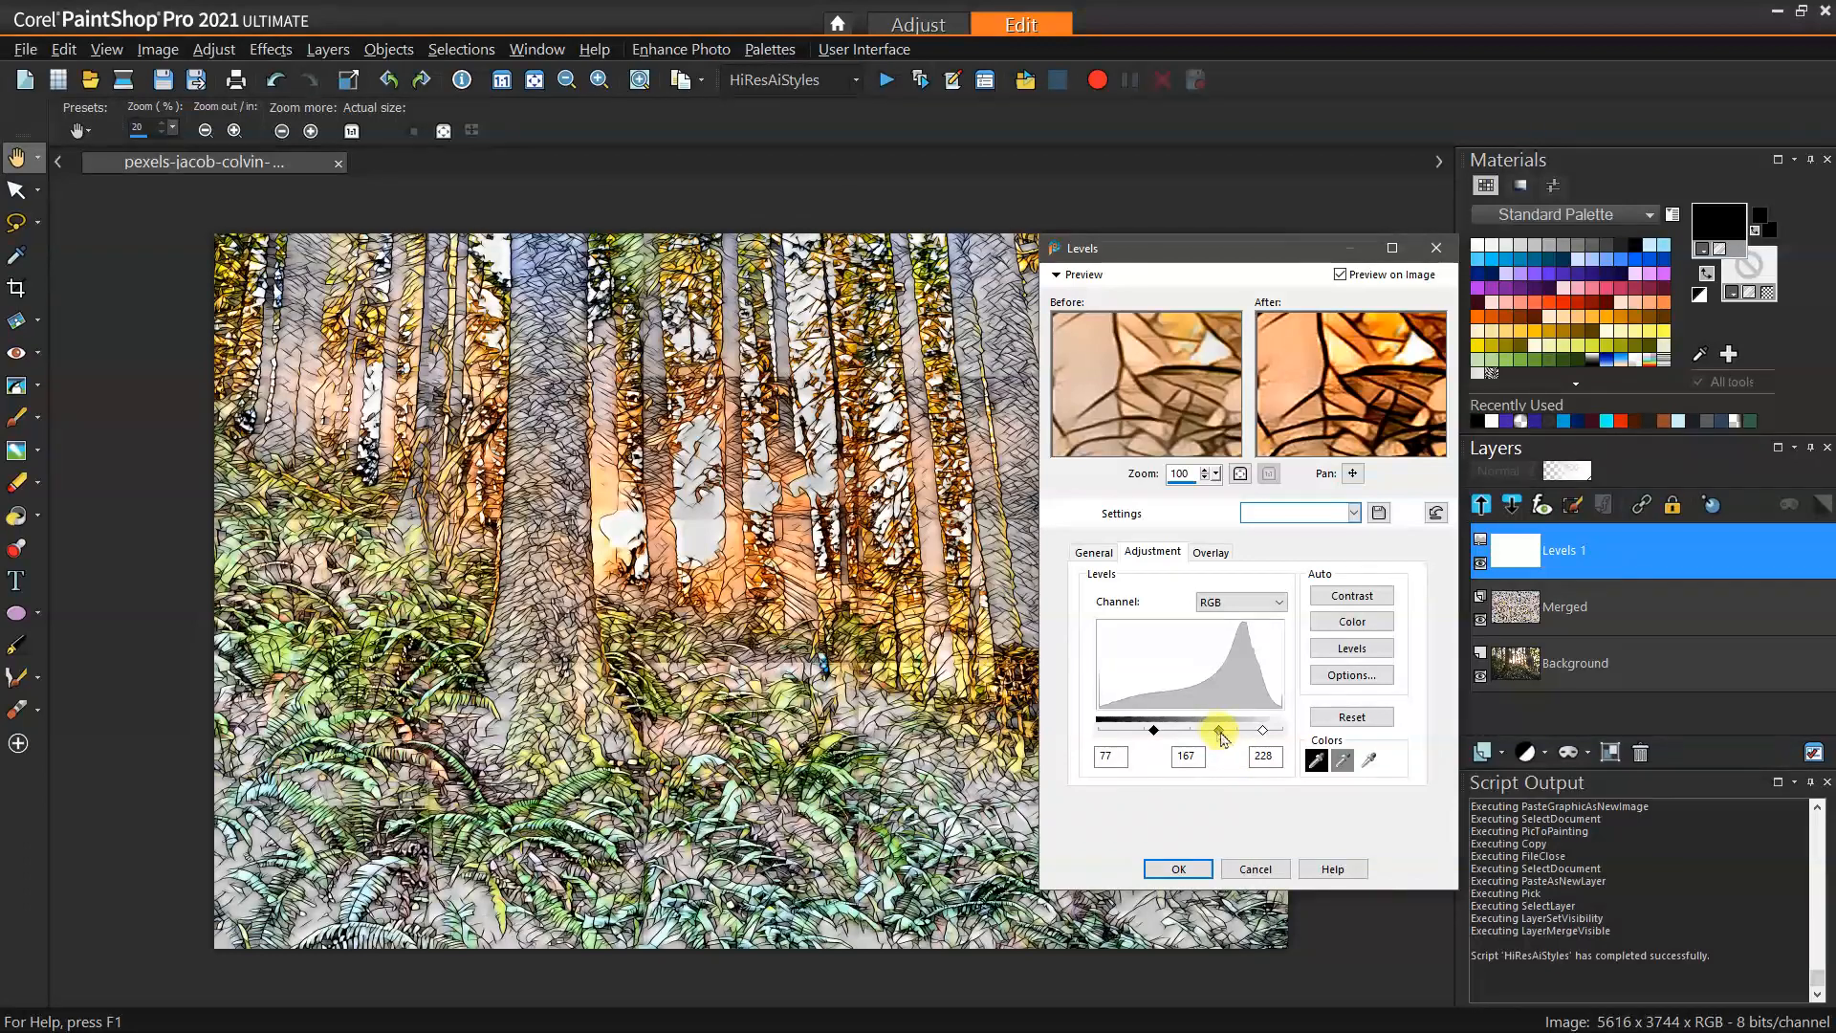
drag(1263, 730, 1260, 731)
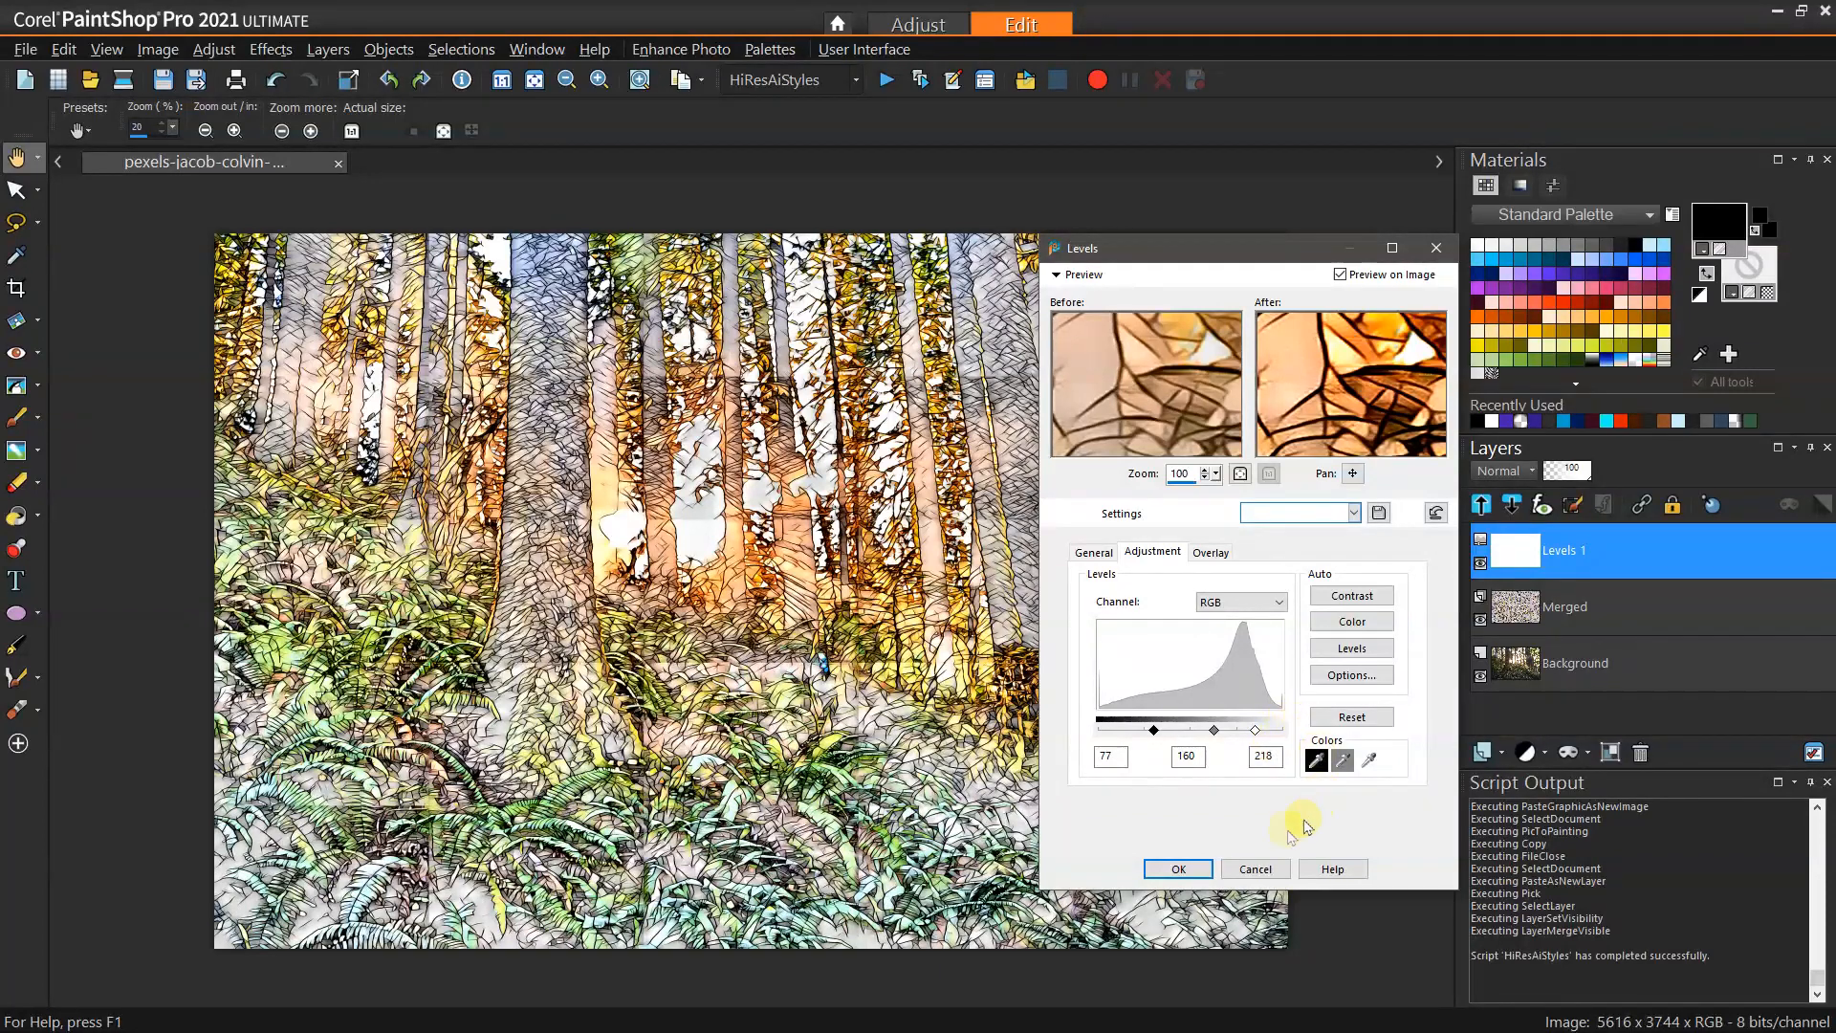
click(1183, 869)
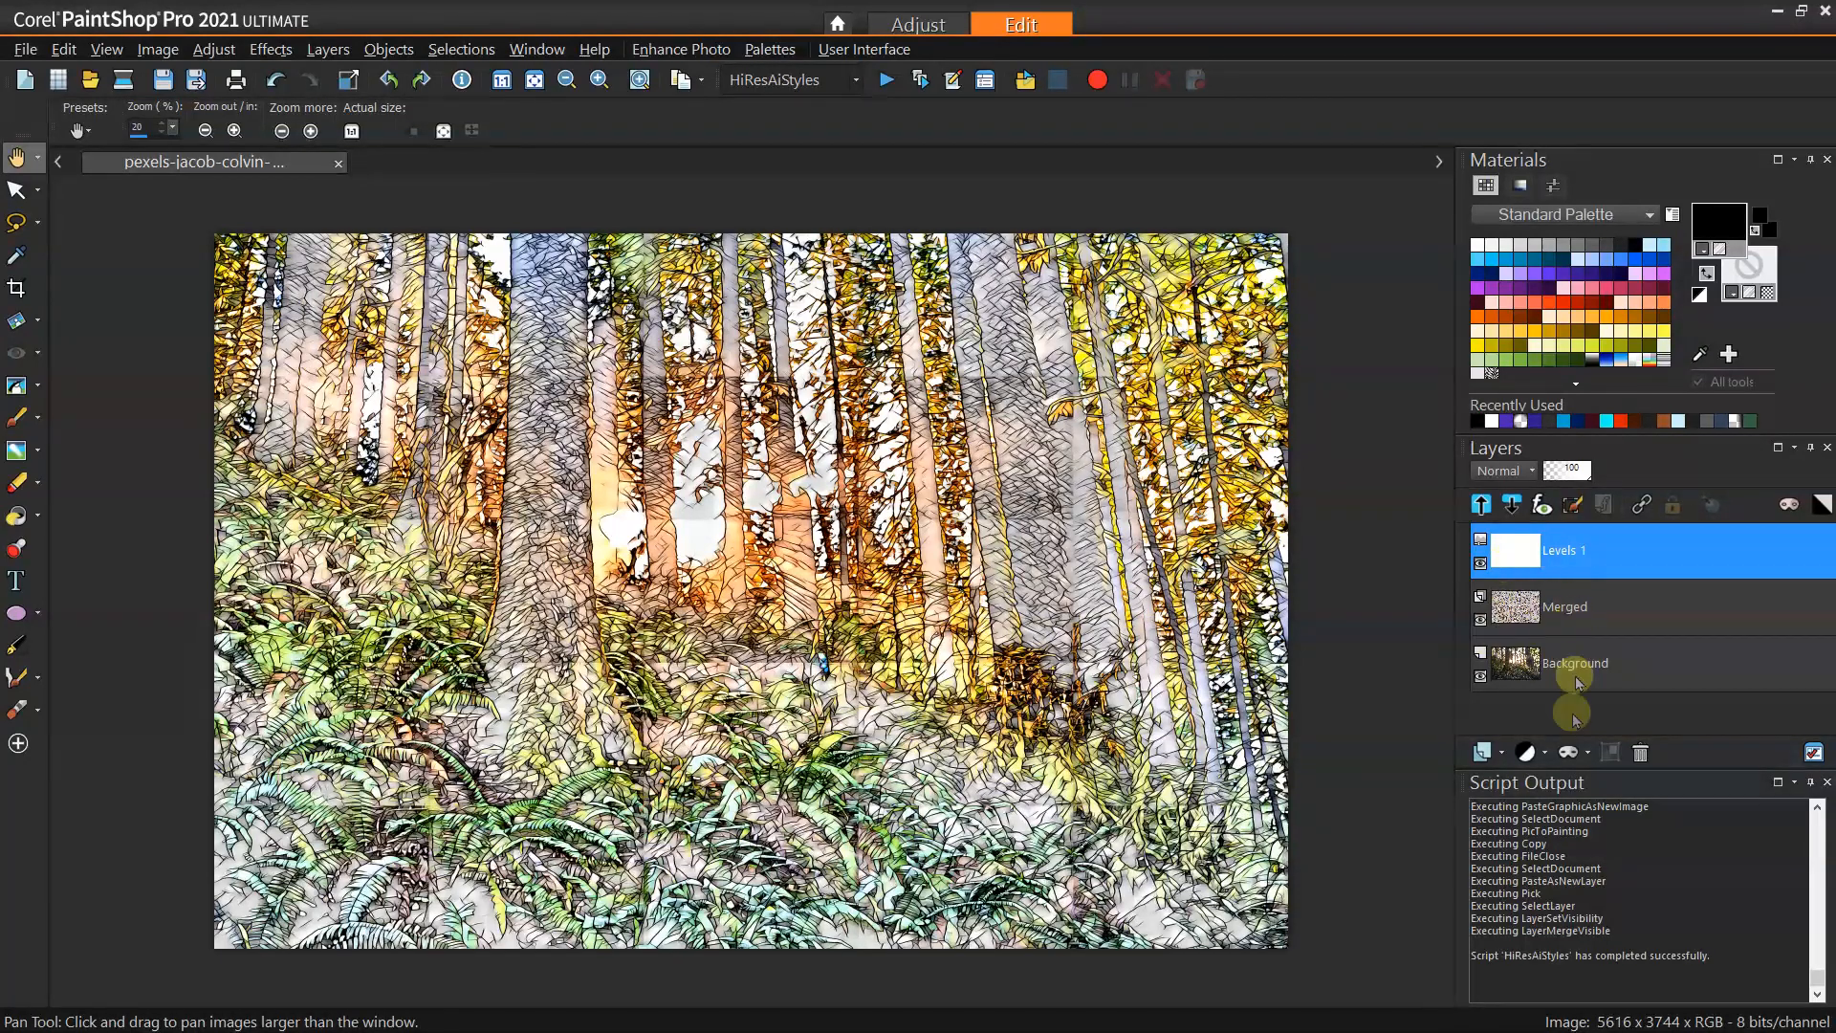
Add a Vibrancy adjustment layer above the Levels layer with a strength of 48
click(1541, 759)
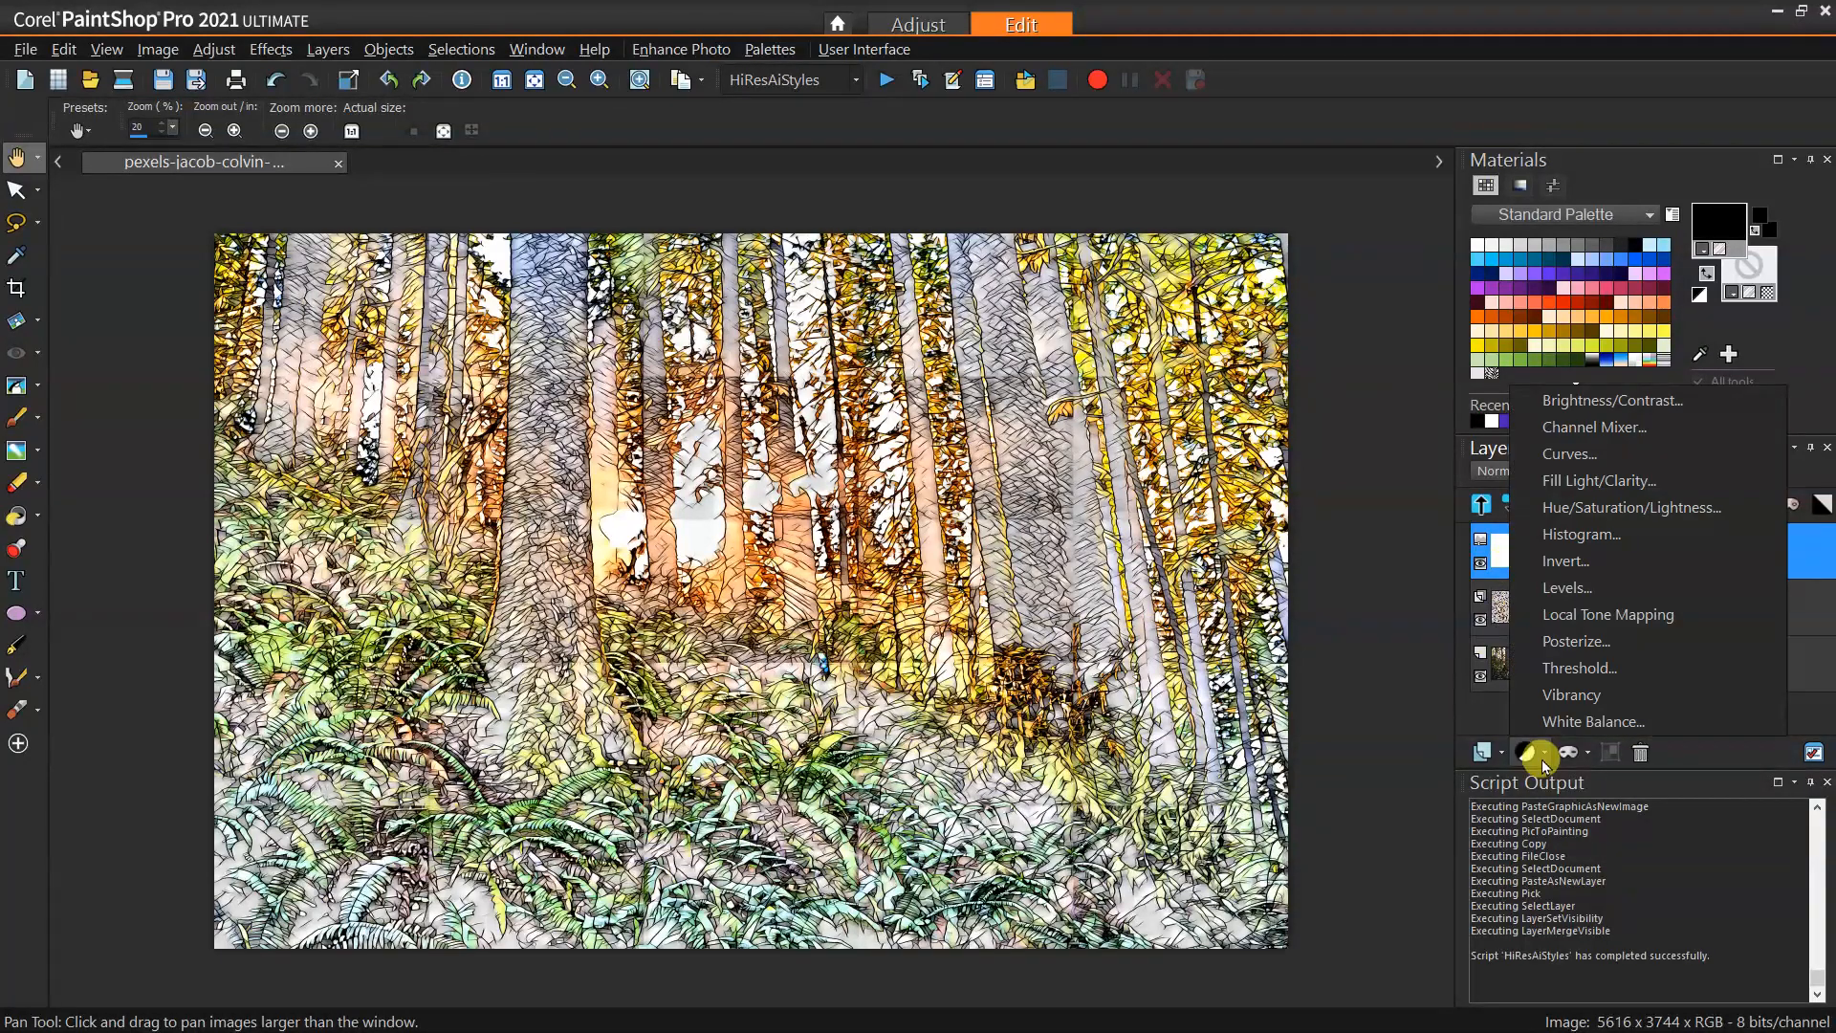
click(1552, 697)
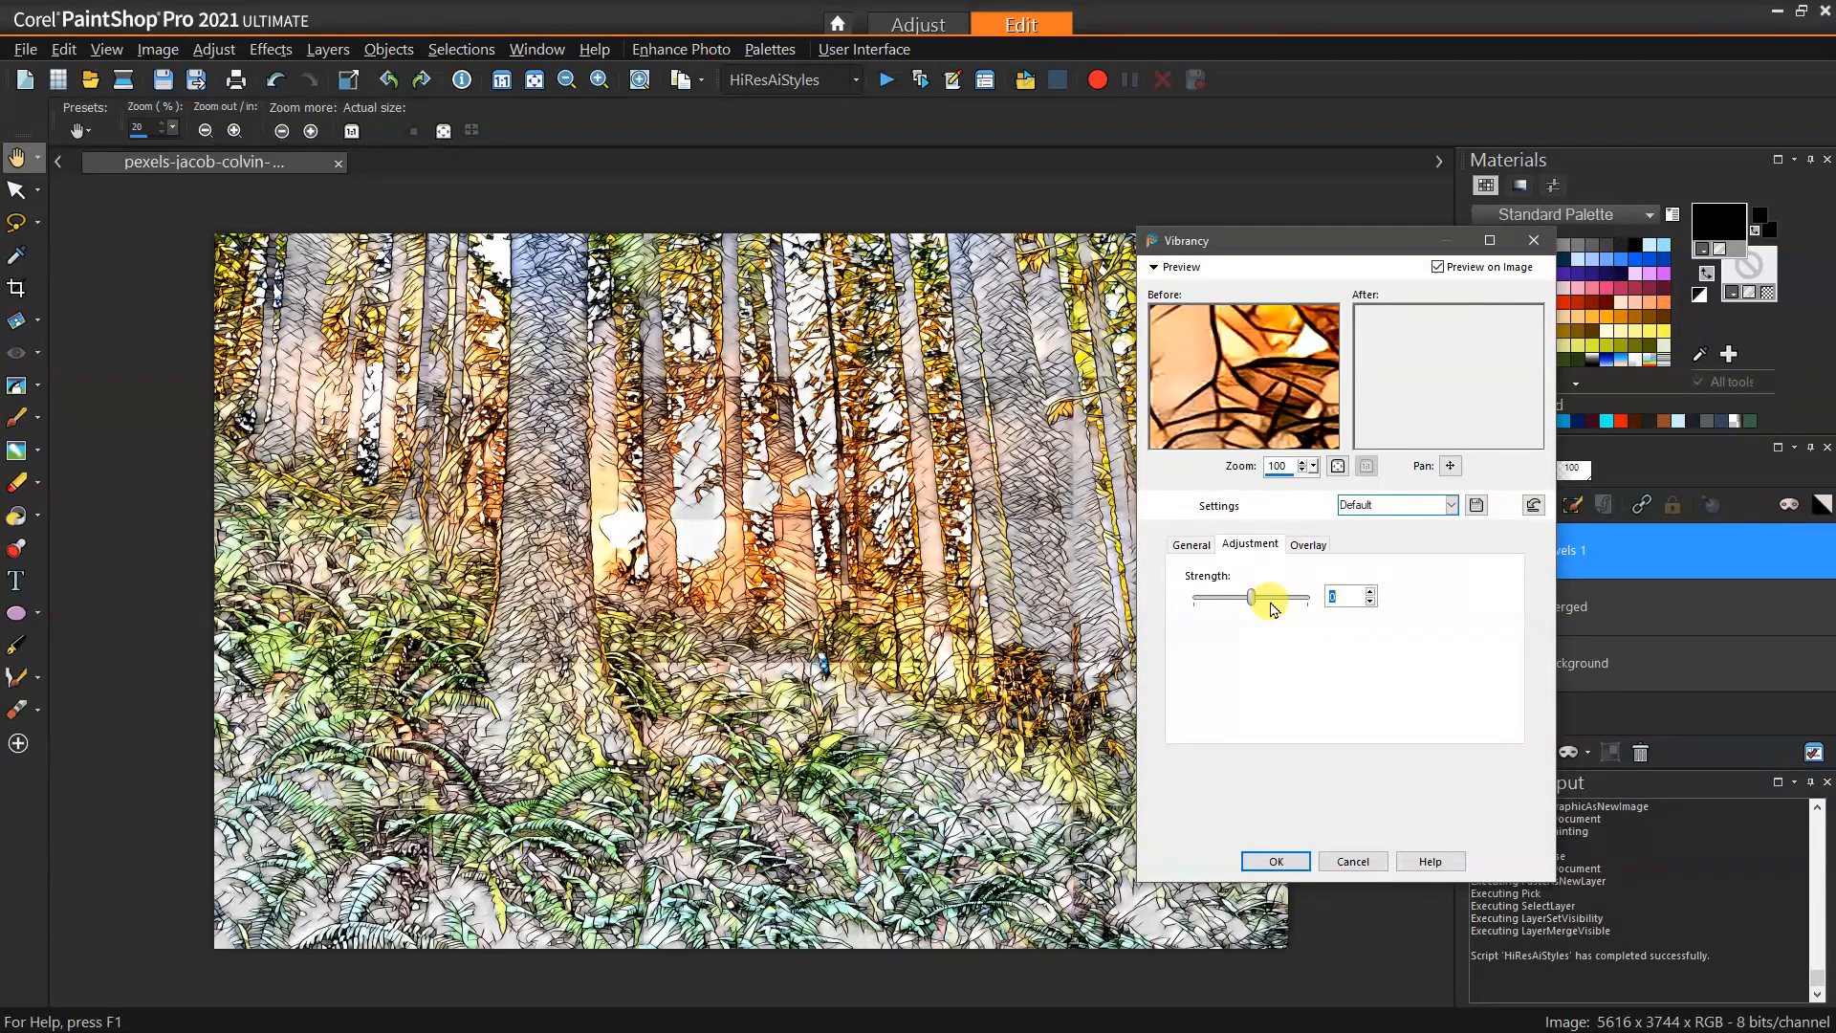
click(1271, 601)
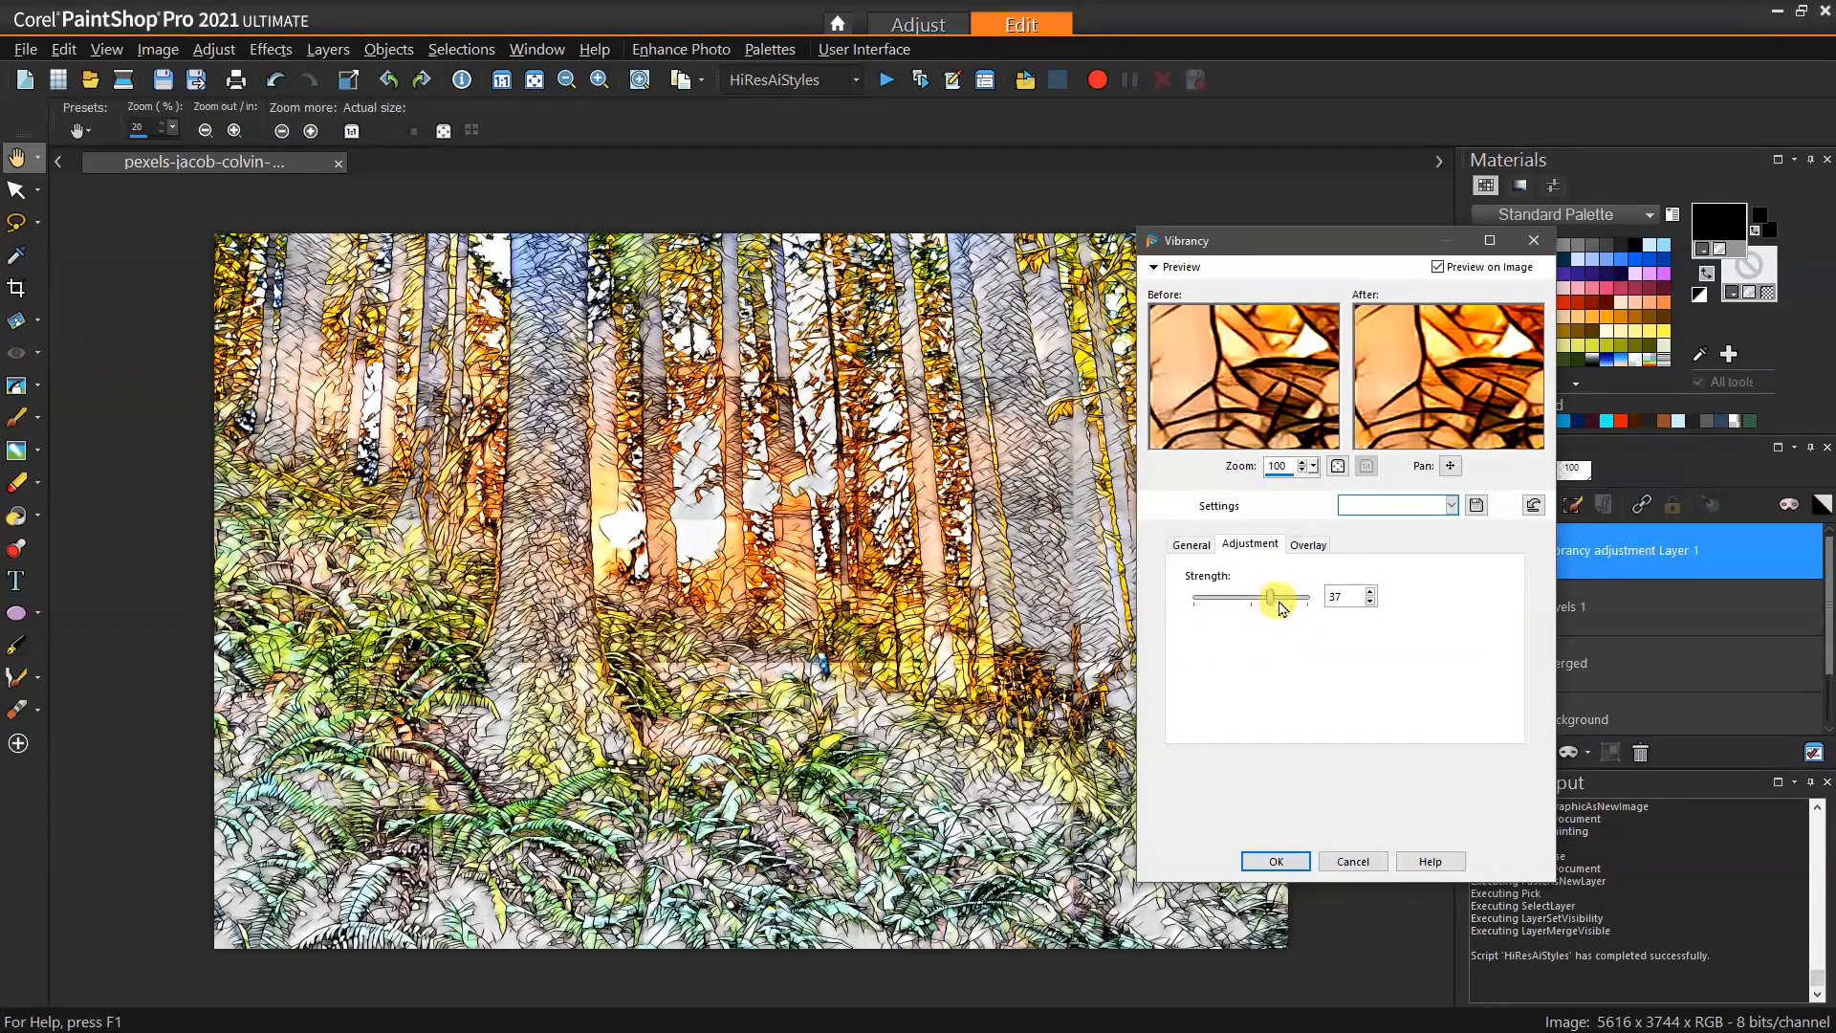
drag(1285, 612, 1295, 623)
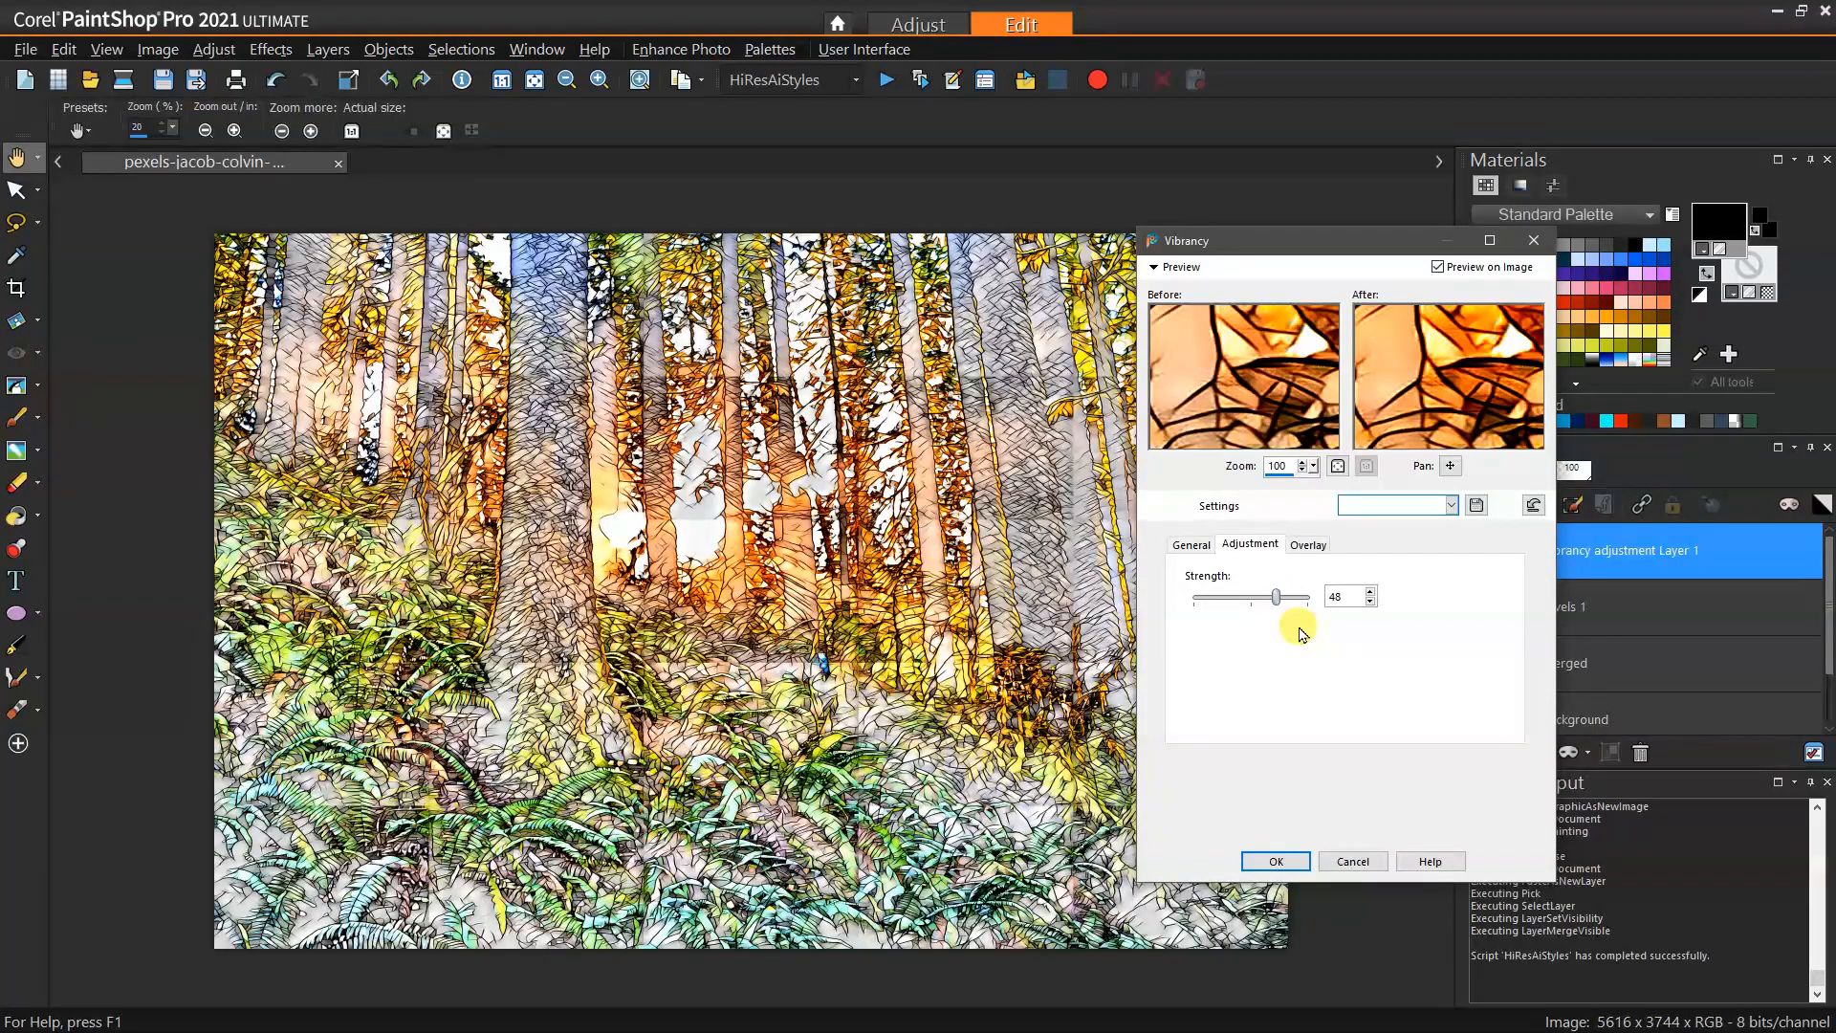
click(1275, 860)
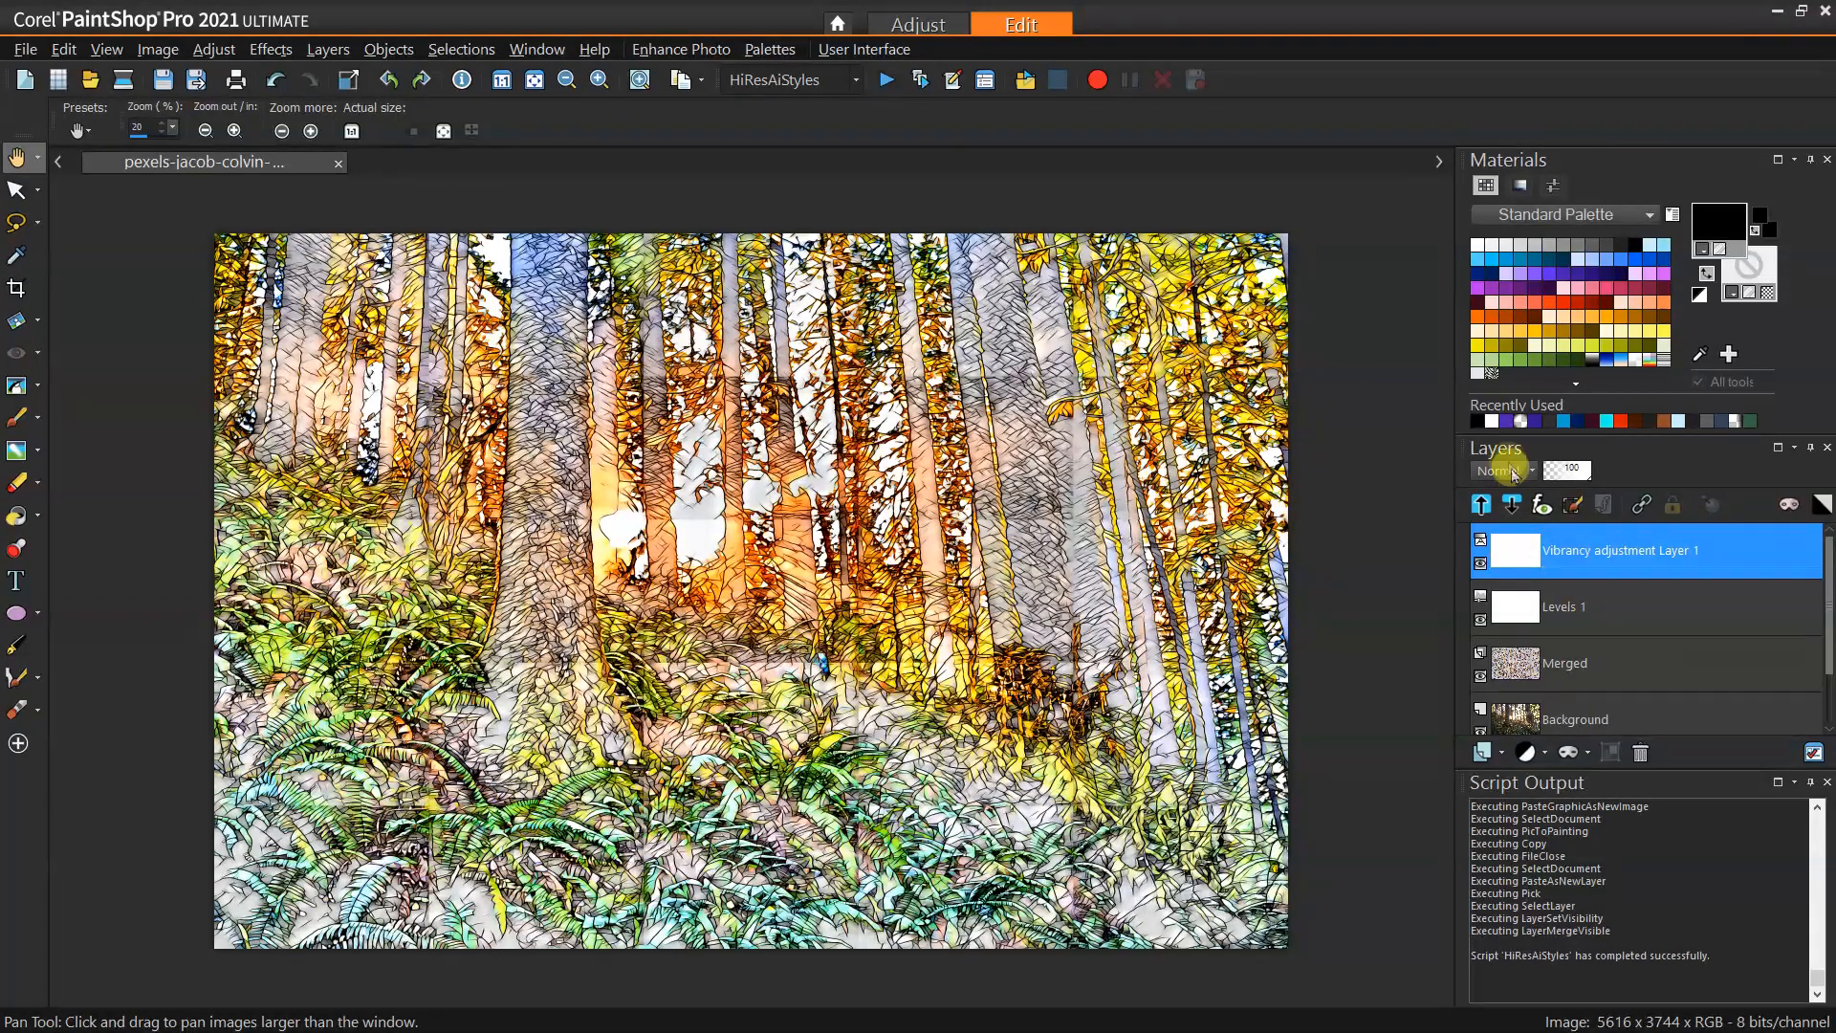
Add a new raster layer above the Vibrancy adjustment layer and set its blend mode to Burn
click(1498, 754)
click(1524, 755)
click(1493, 751)
click(1523, 756)
click(1483, 751)
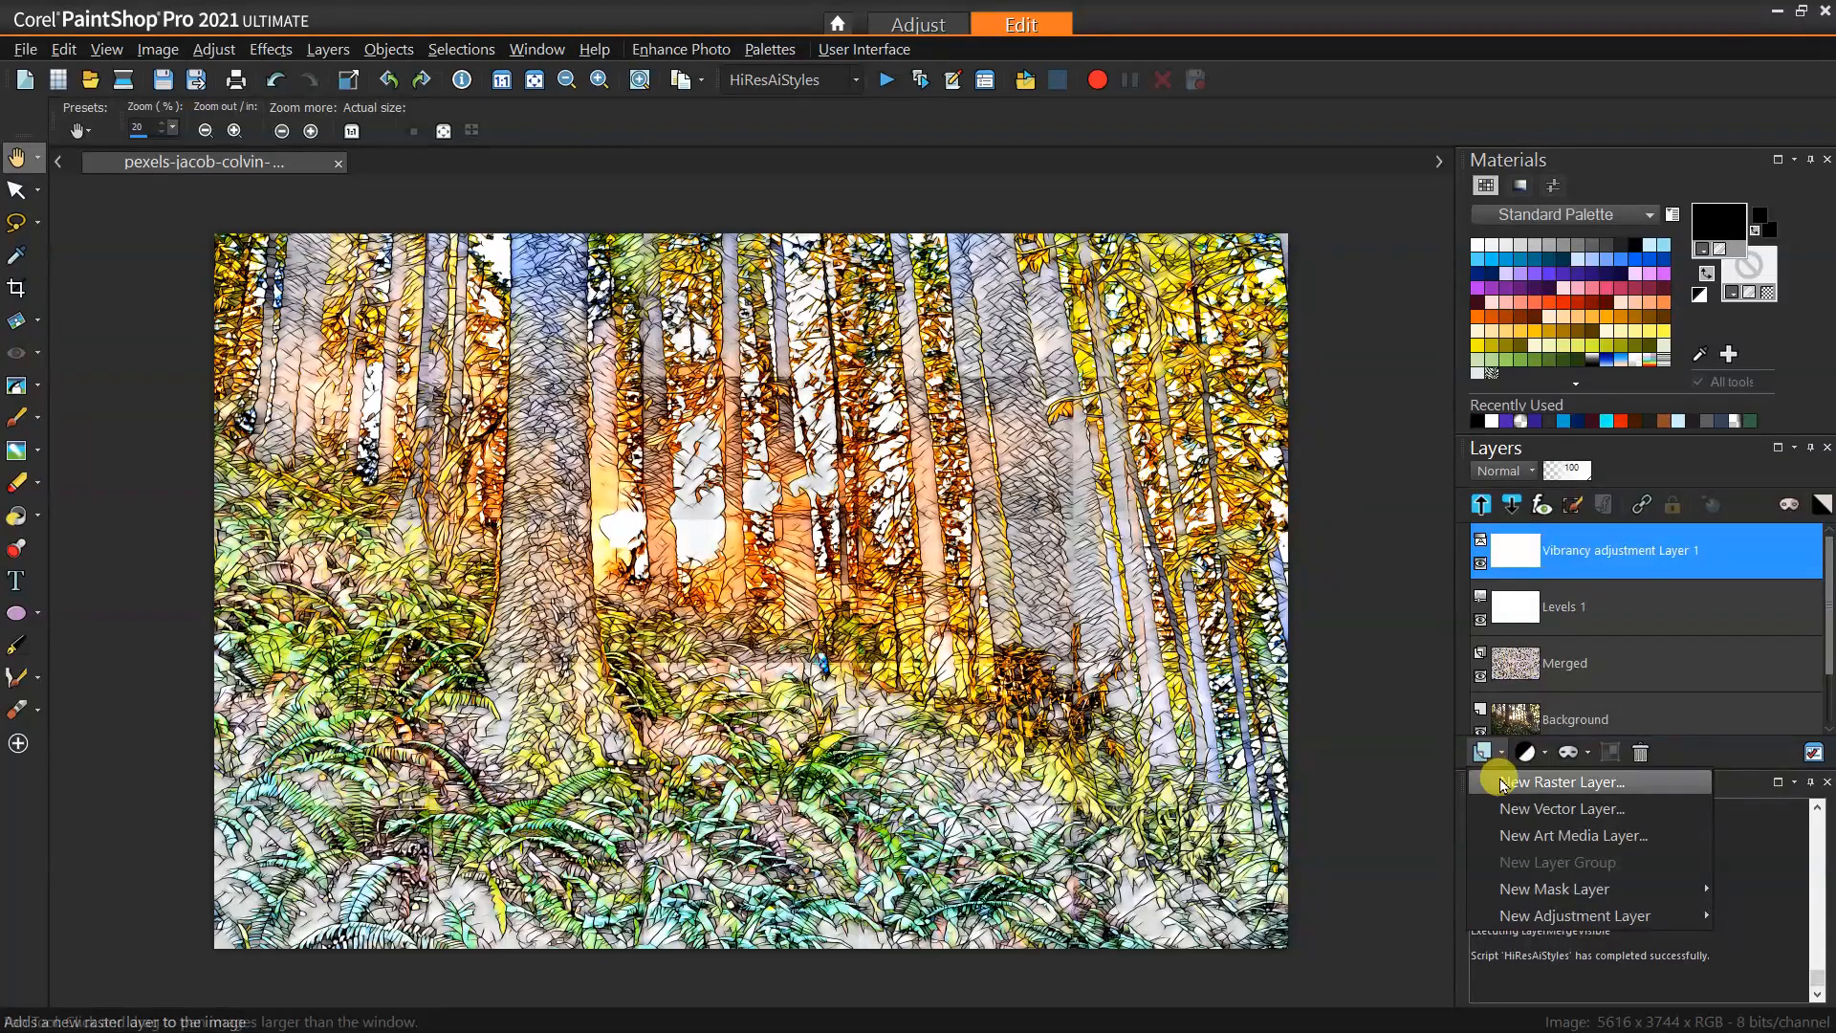
click(1498, 764)
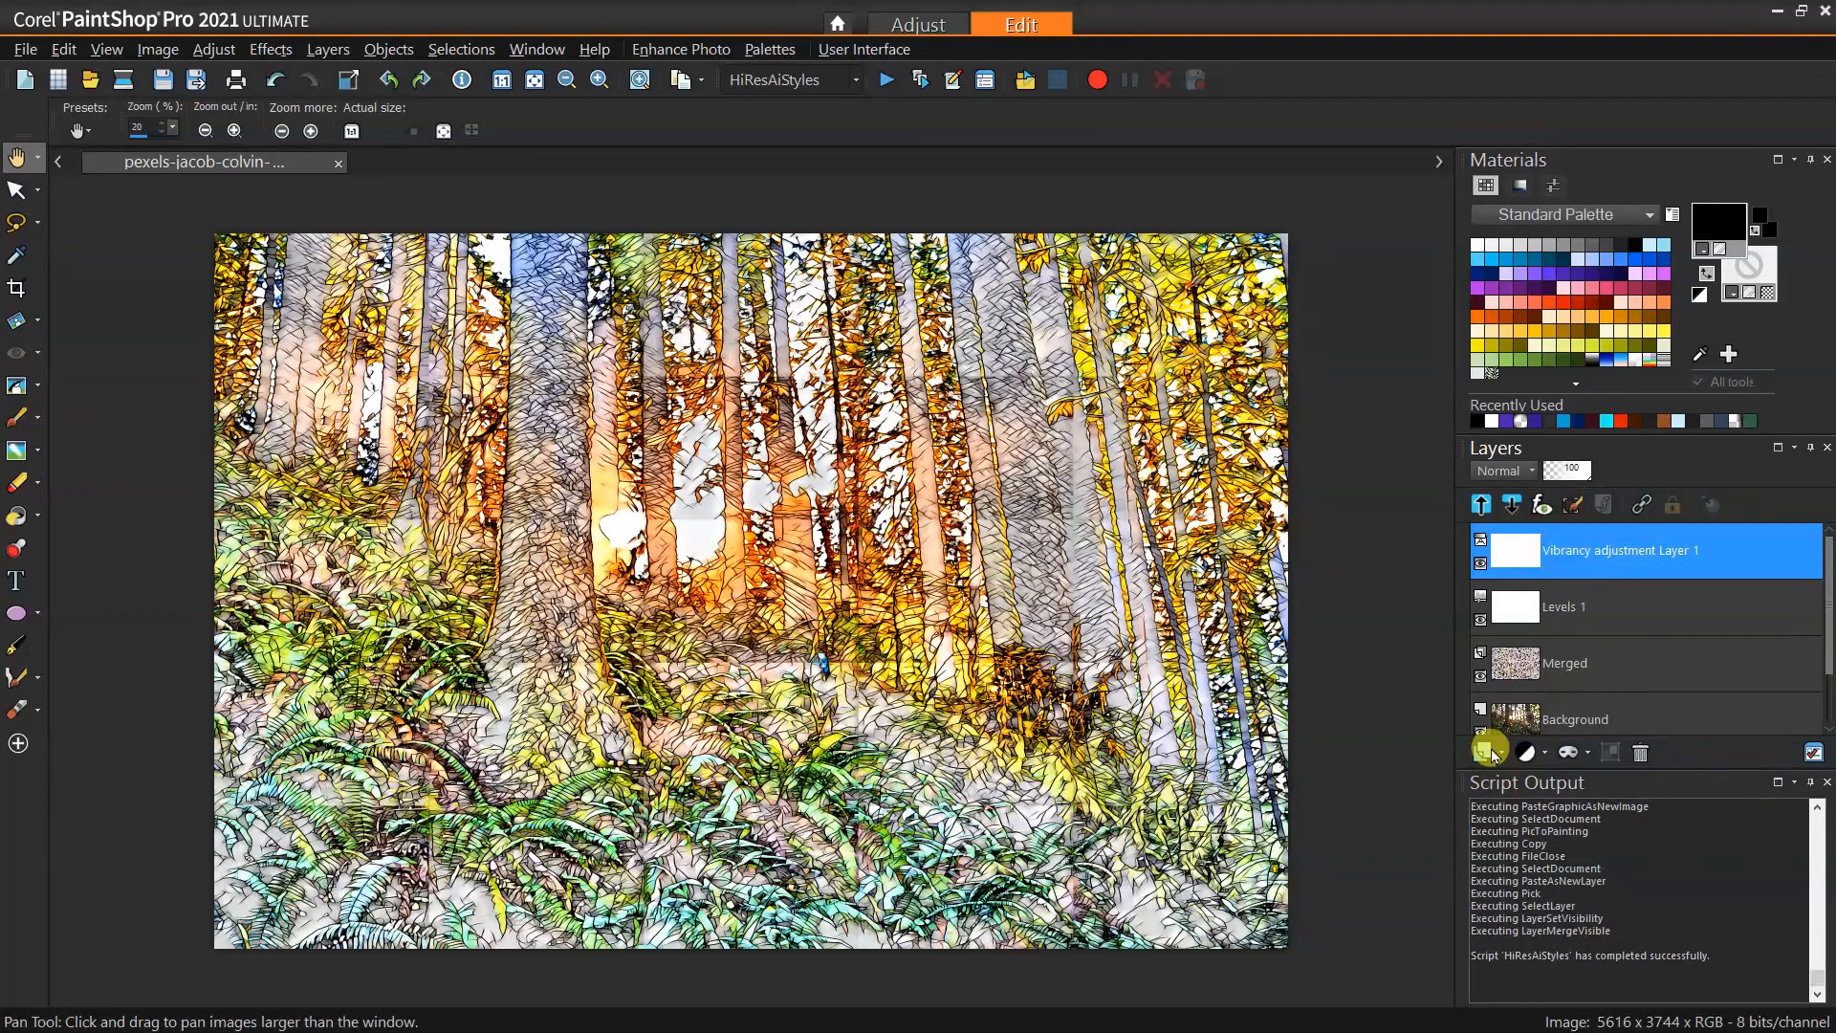
click(1531, 473)
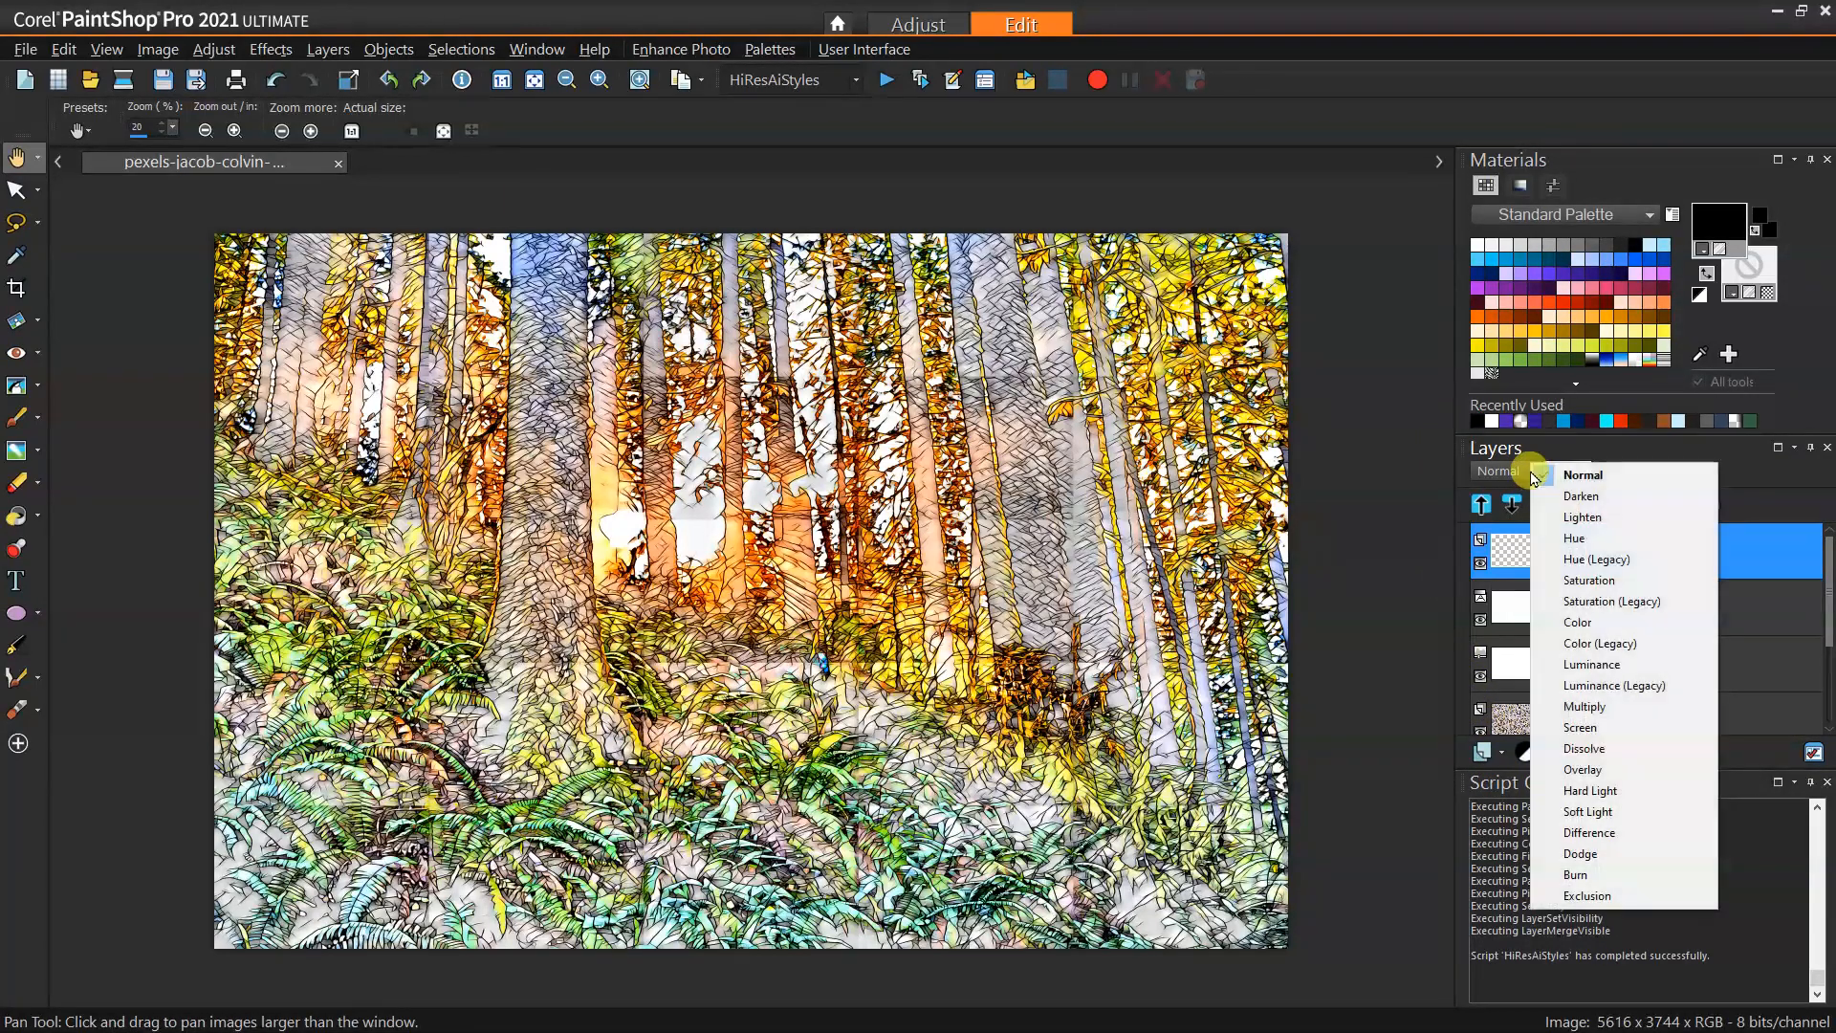
click(1610, 880)
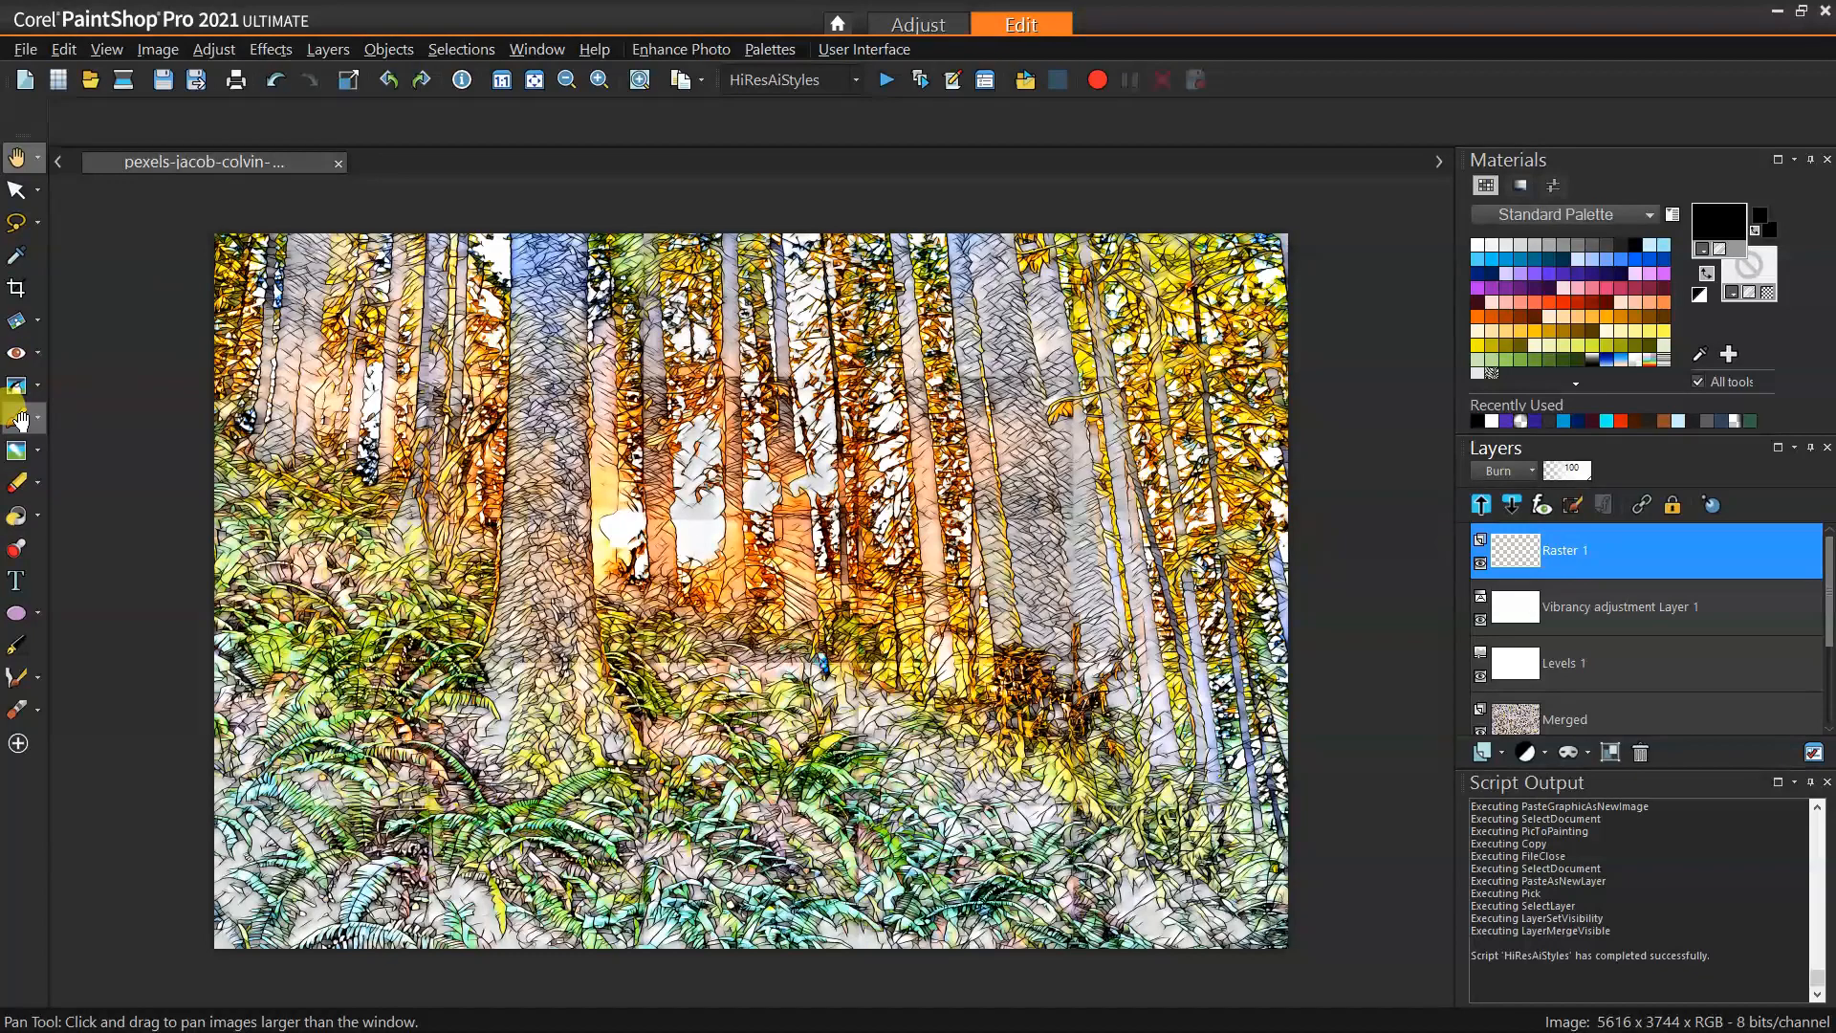
Set up the Paint Brush with a soft round tip, size 1627 and hardness 0
click(22, 421)
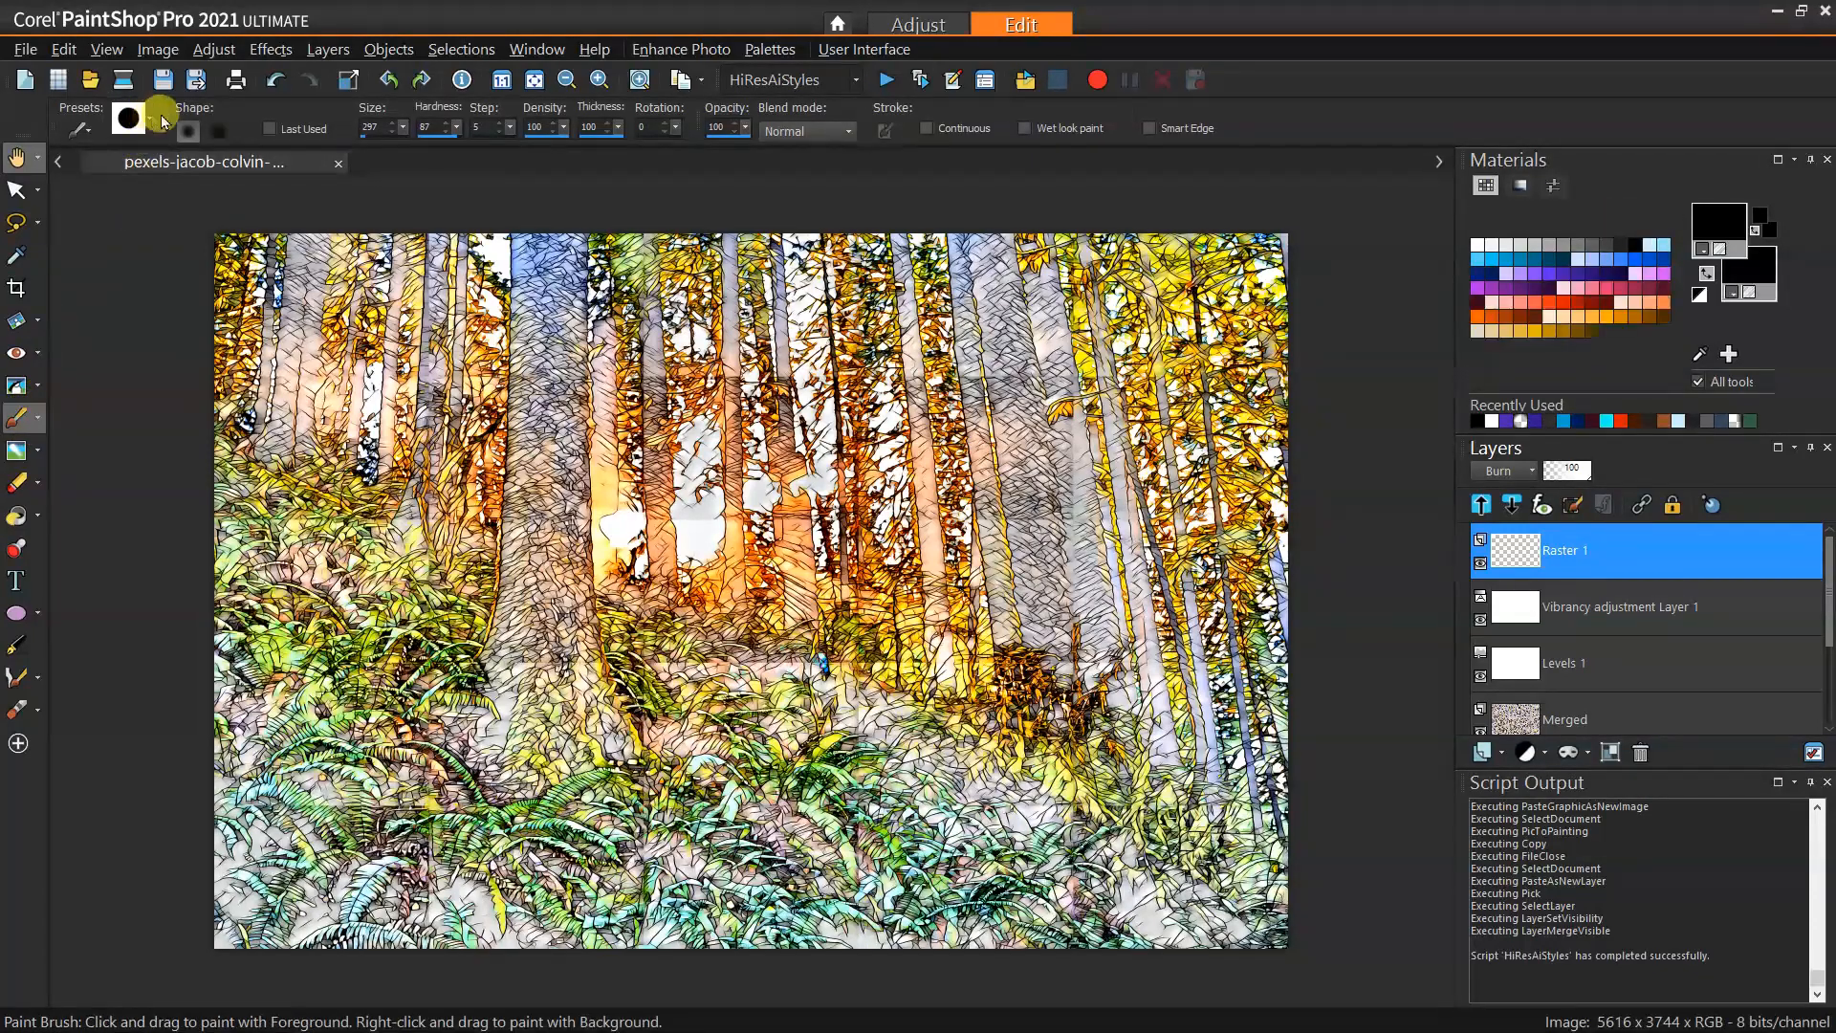
click(149, 129)
click(152, 258)
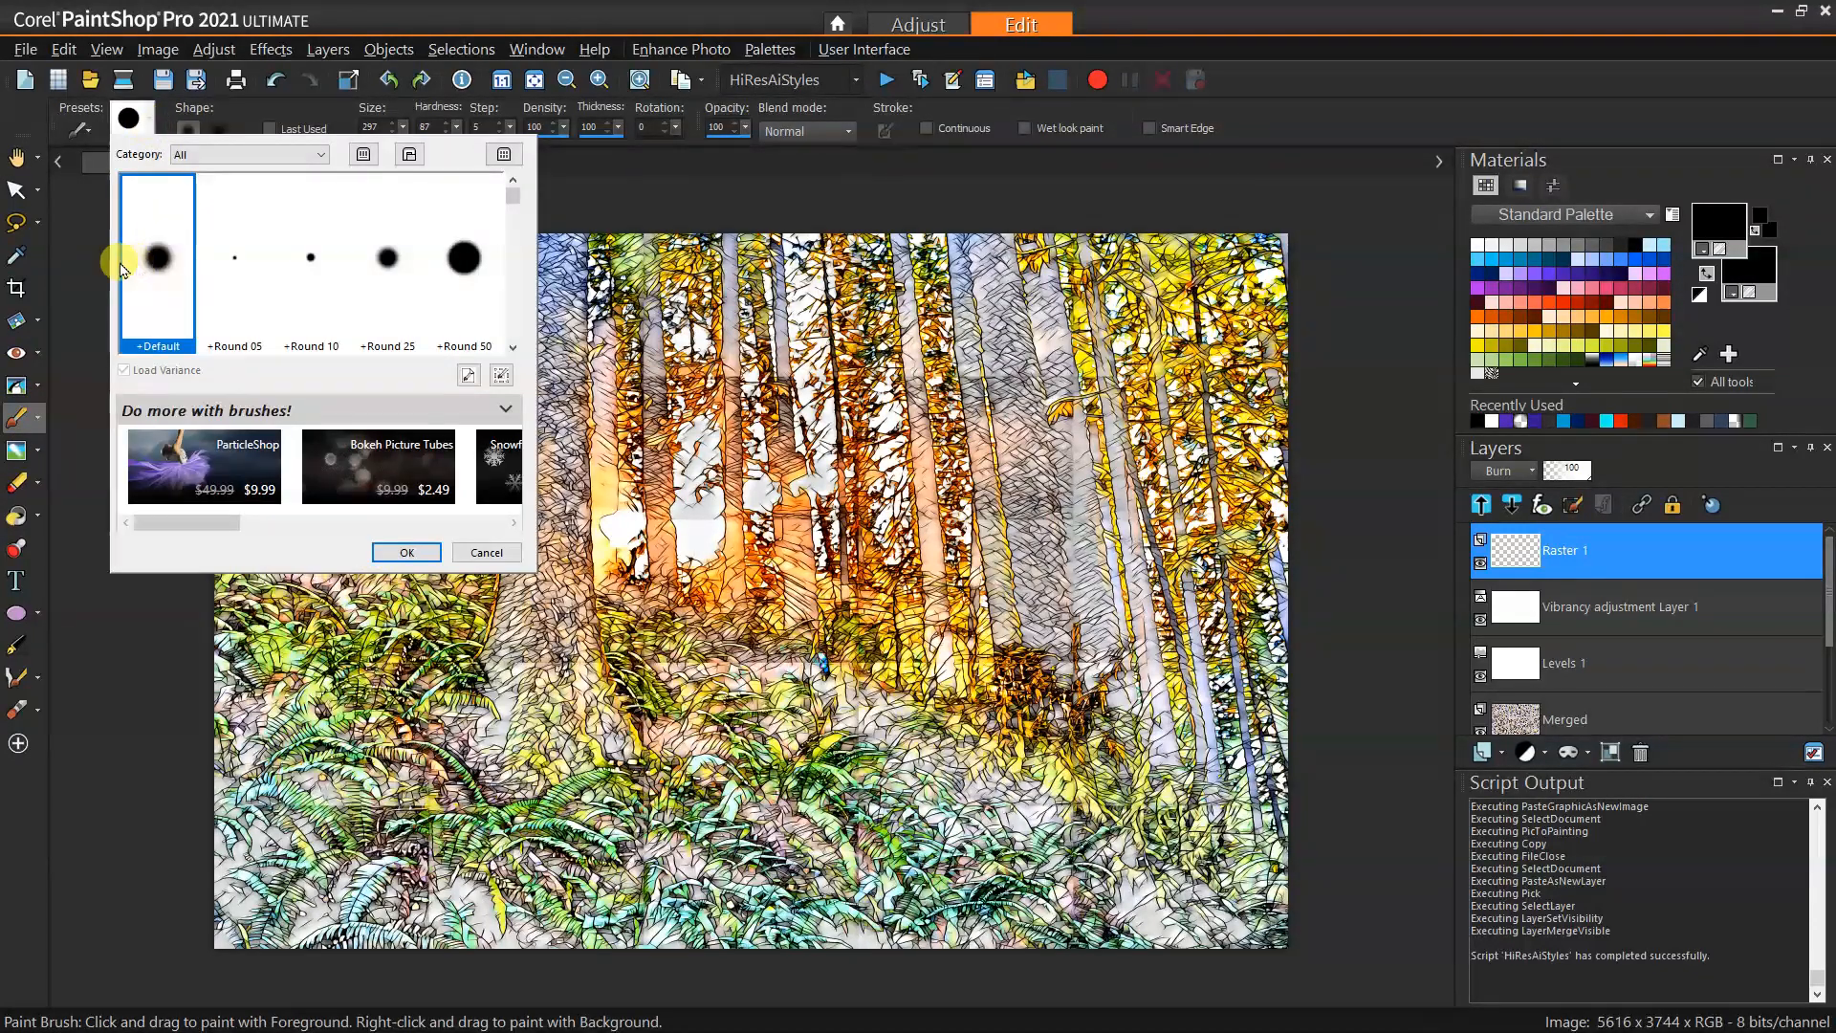
drag(402, 127, 450, 145)
alt+drag(158, 379, 345, 220)
drag(453, 137, 361, 134)
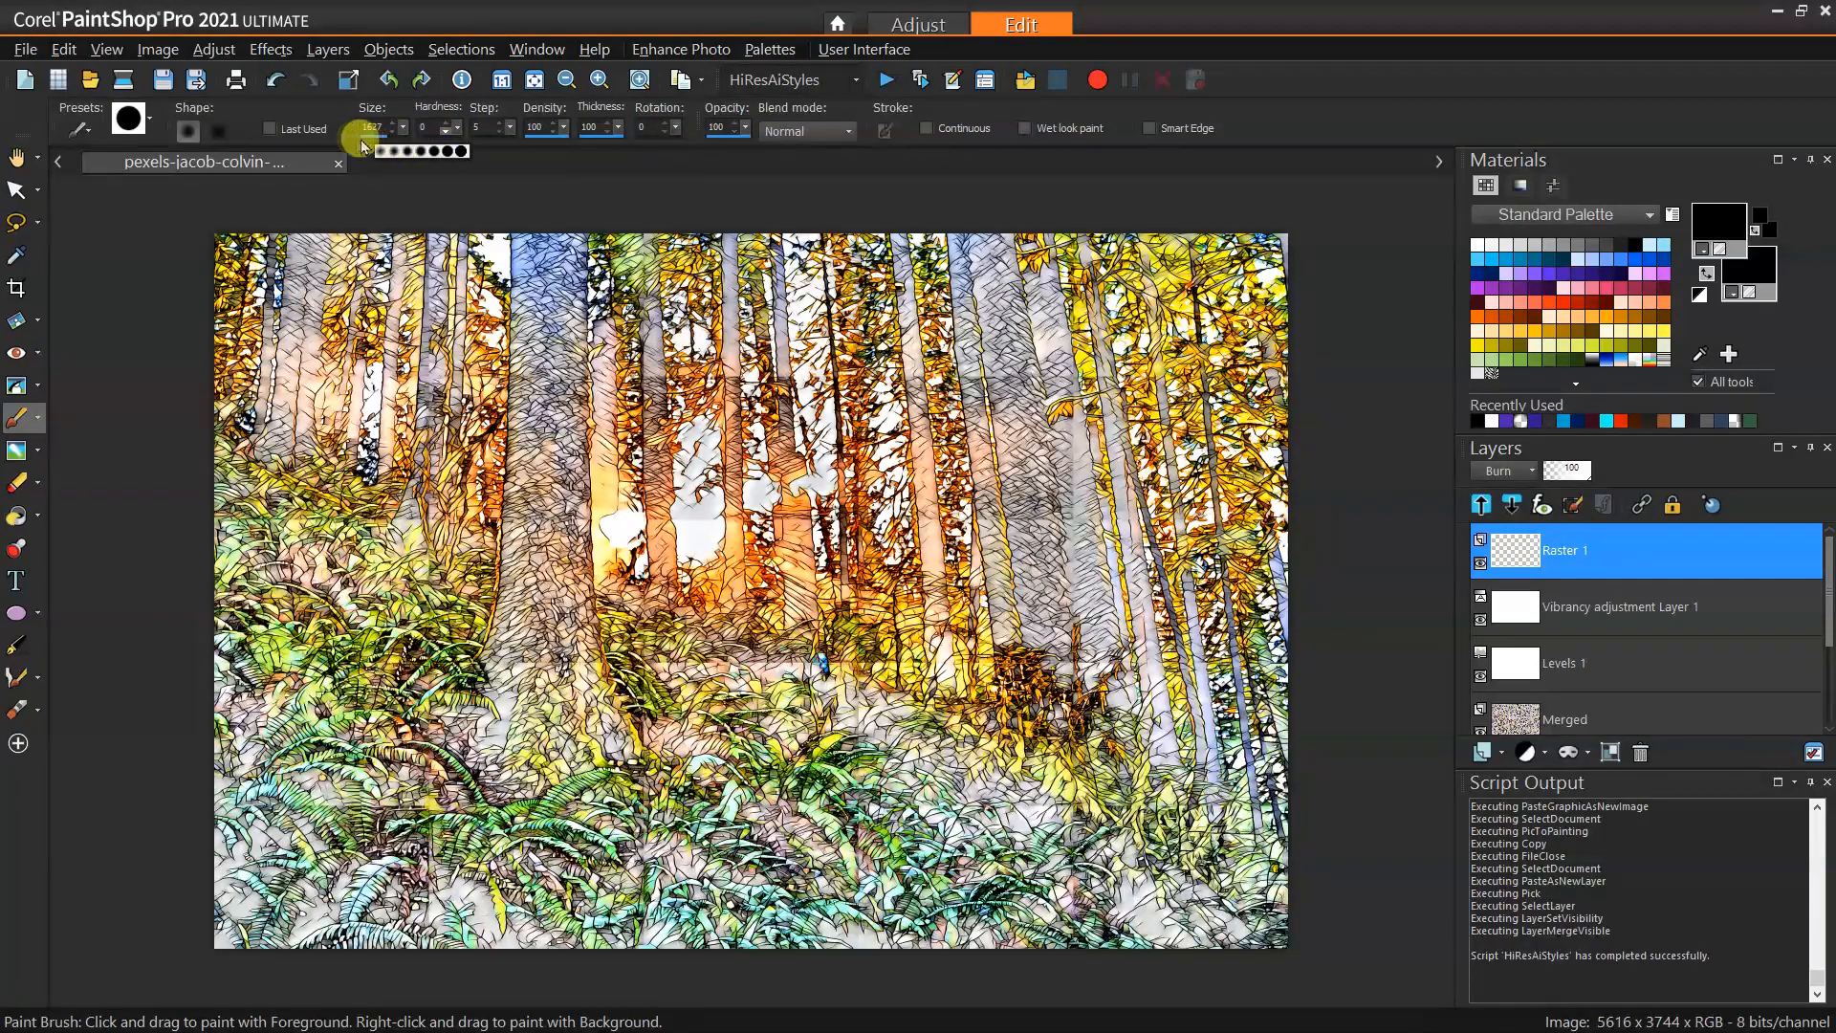
Paint black over the photo's lower corners and bottom edge, reducing the brush opacity to 52 and enlarging the brush to 2227
scroll(143, 638, down, 1)
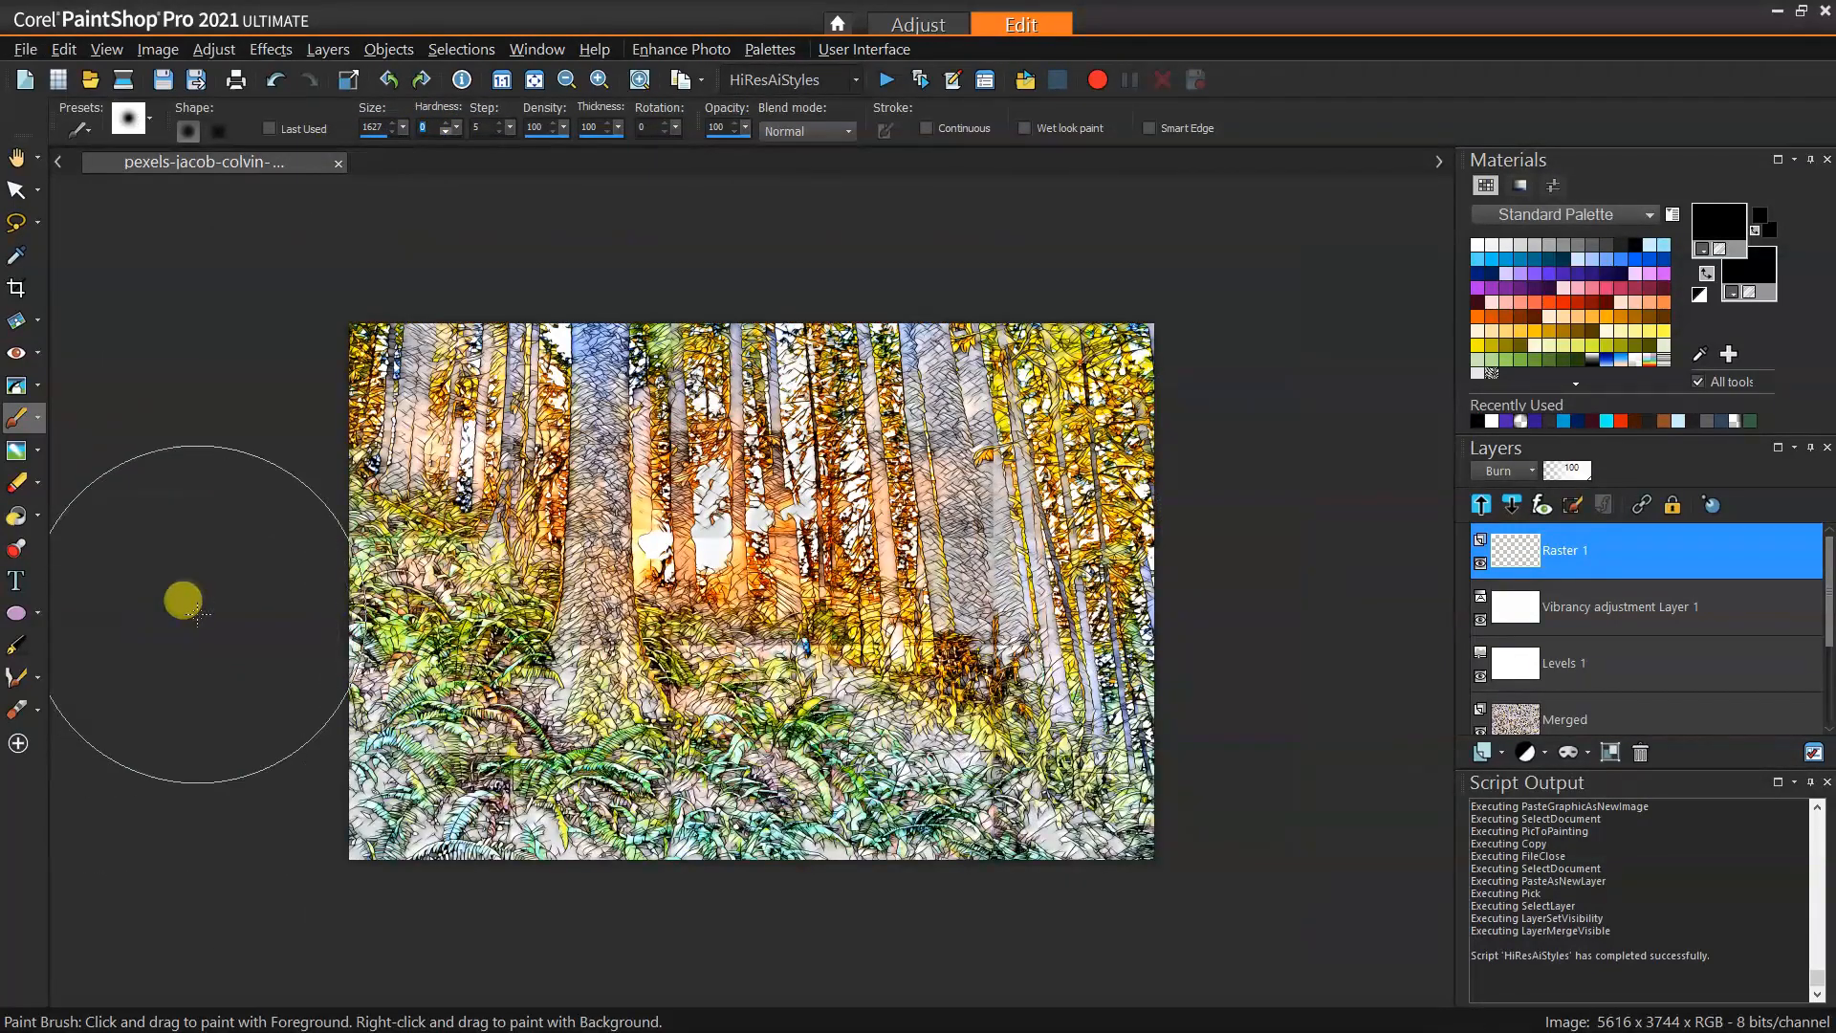
click(312, 724)
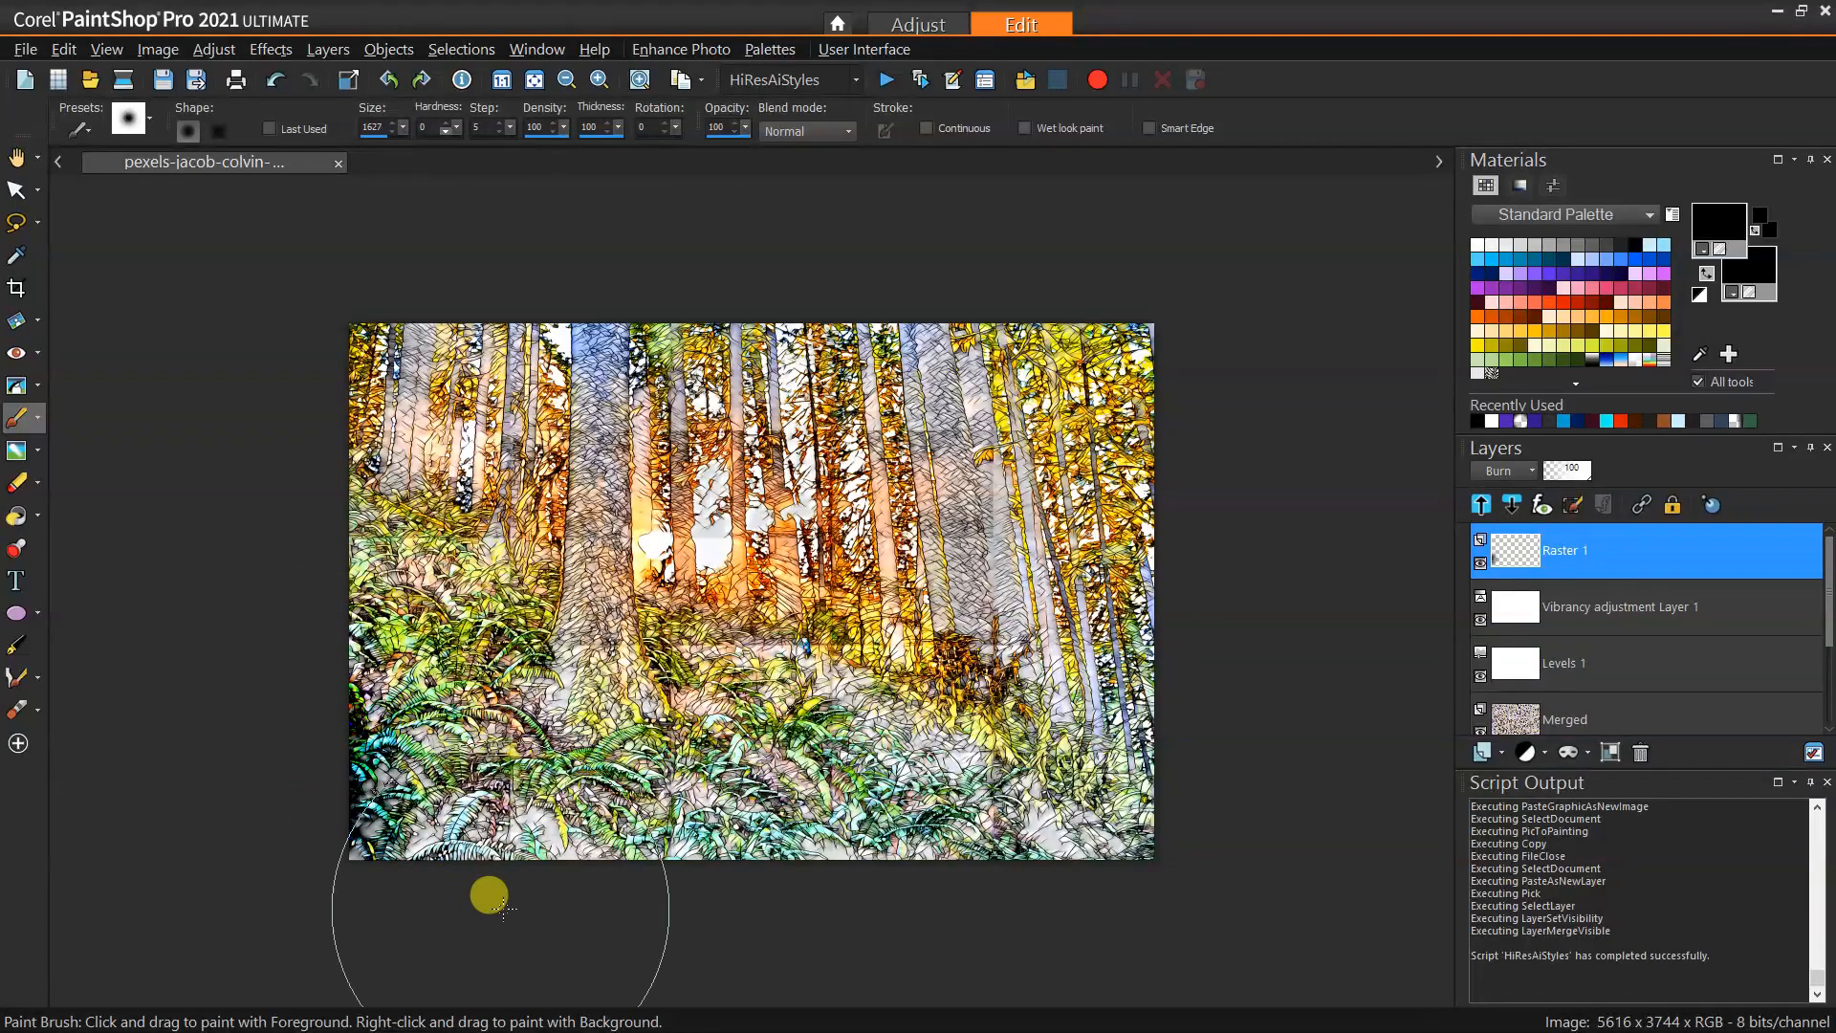
mouse_move(746, 128)
mouse_down()
mouse_move(687, 130)
mouse_move(756, 130)
mouse_up()
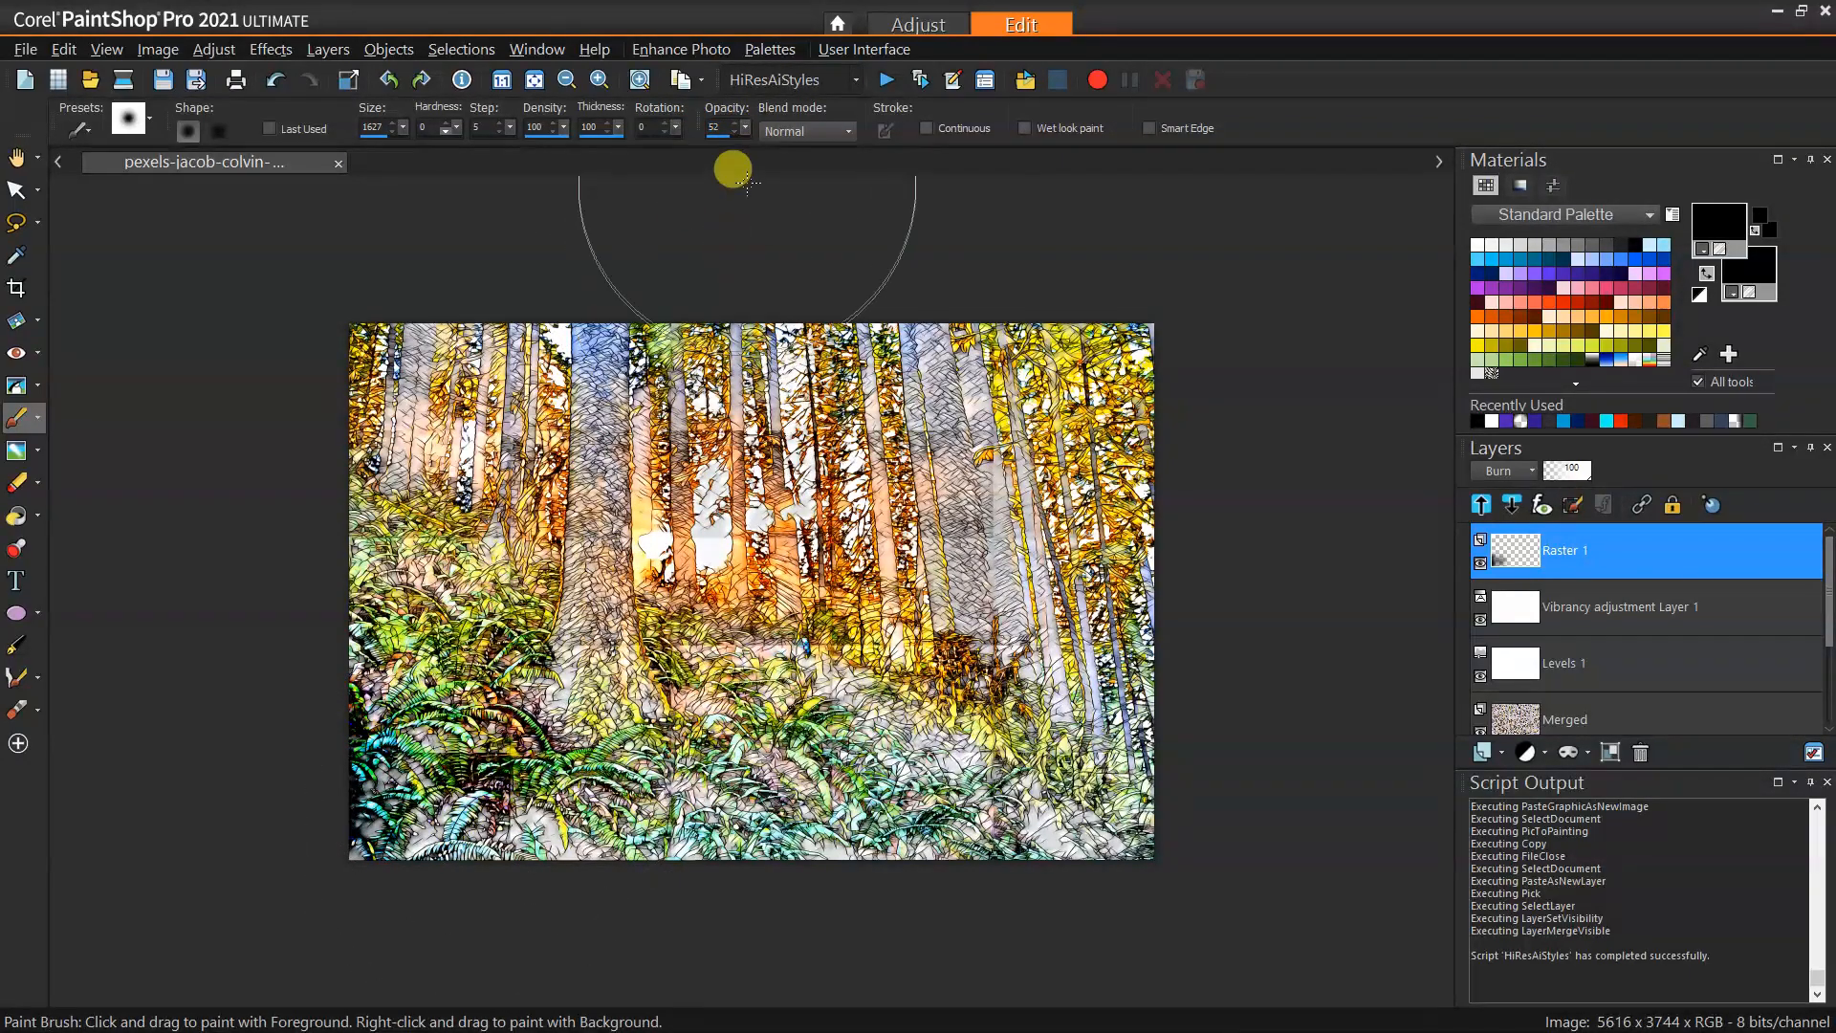
drag(452, 853, 732, 872)
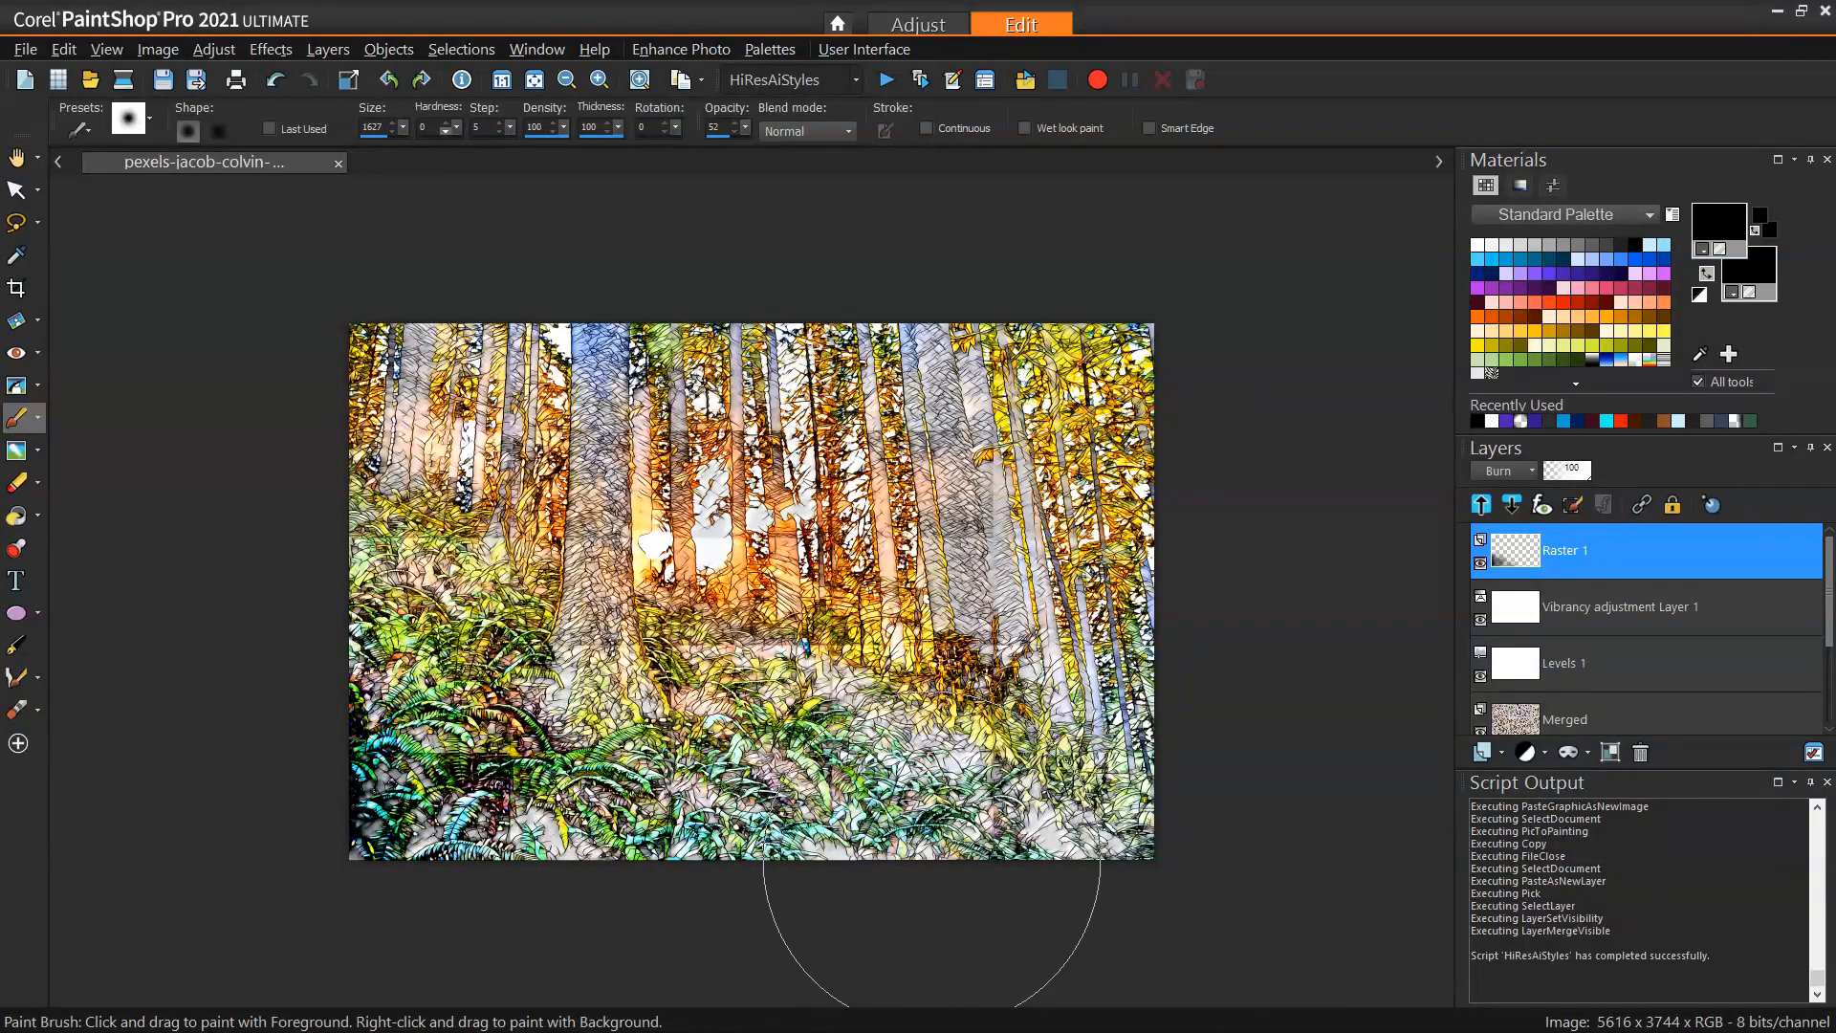
click(1114, 795)
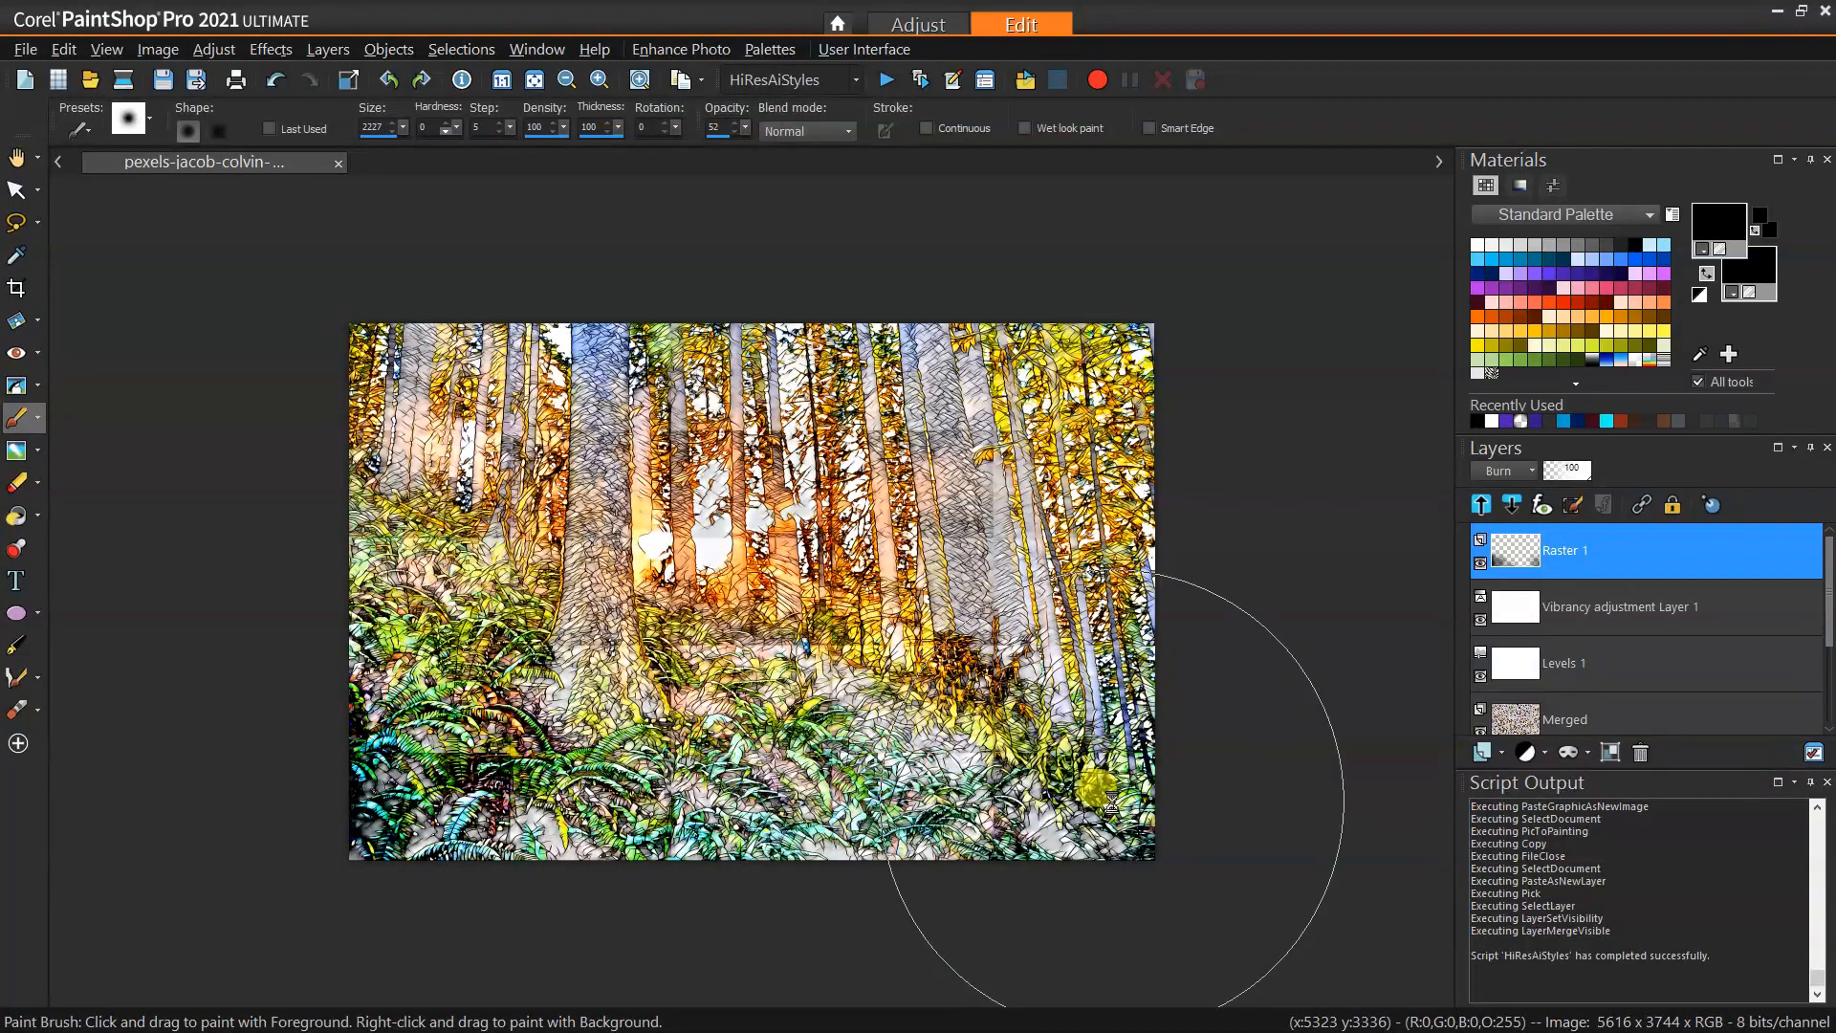
click(876, 856)
drag(650, 866, 702, 851)
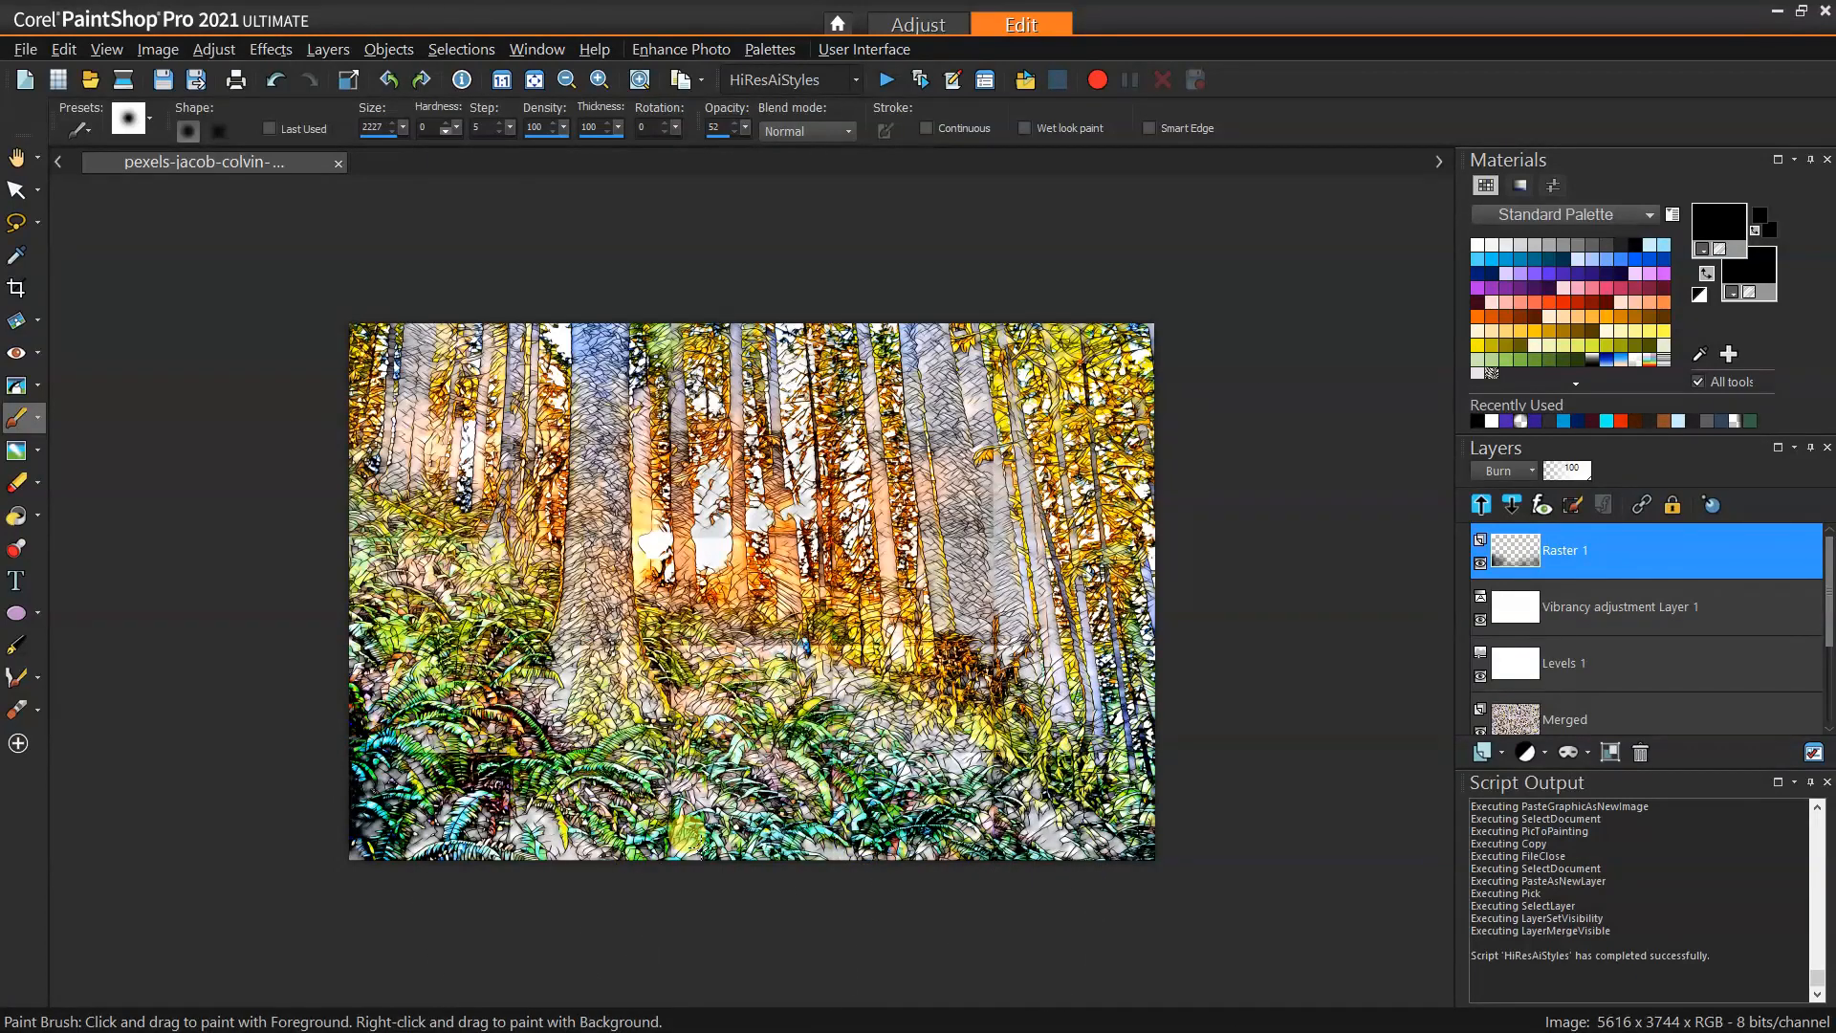
Darken the photo's edges and fern foreground further with black strokes at brush size 2227, undoing unwanted strokes
click(316, 586)
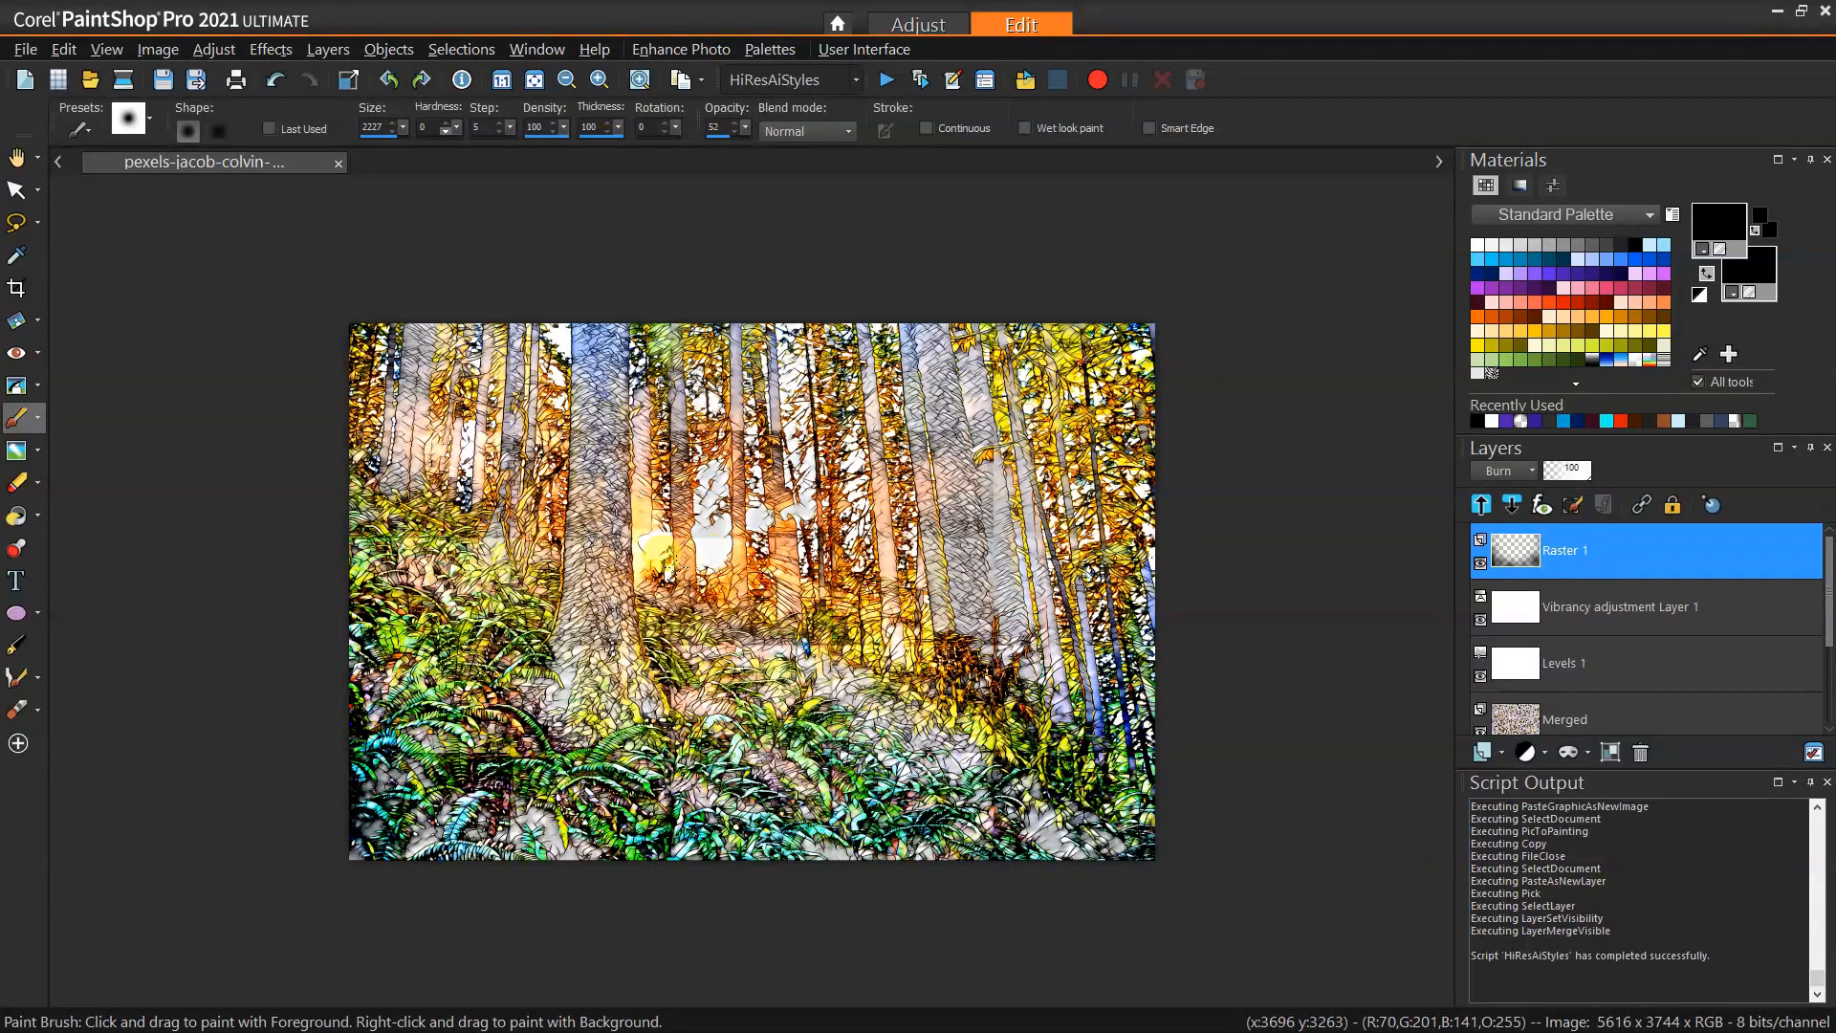
click(842, 763)
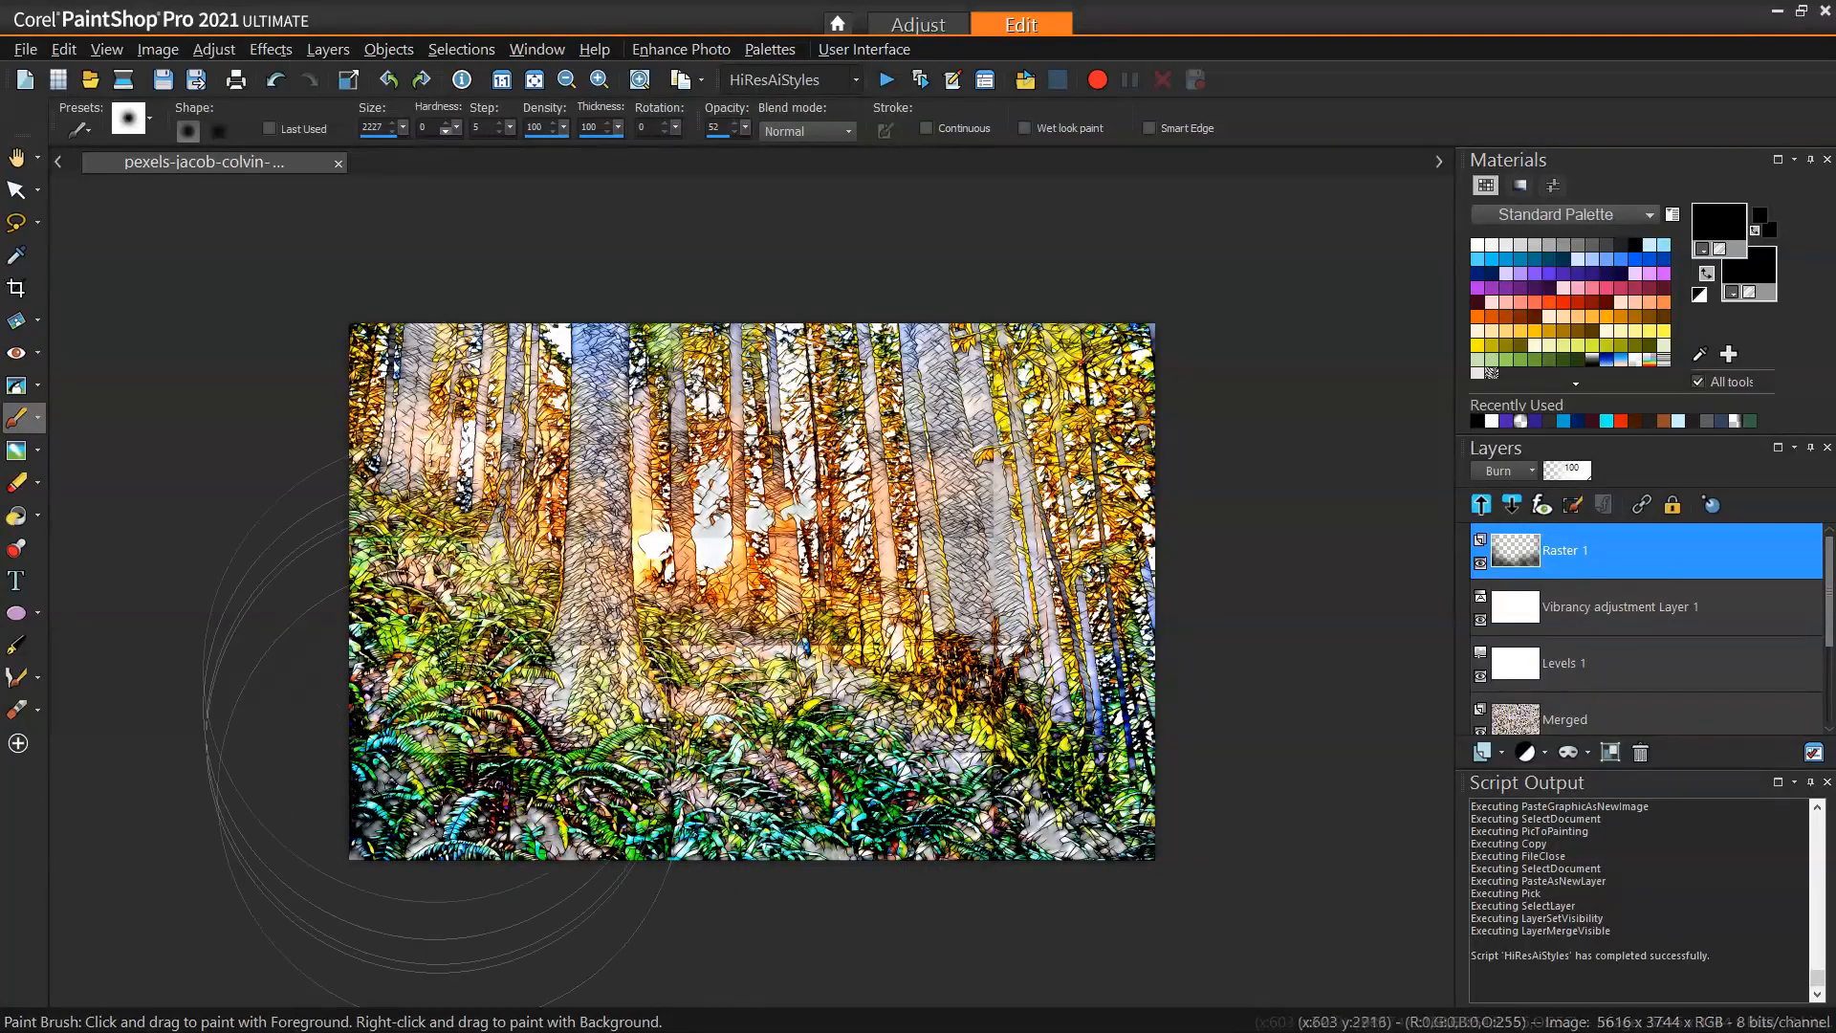
key(ctrl+z)
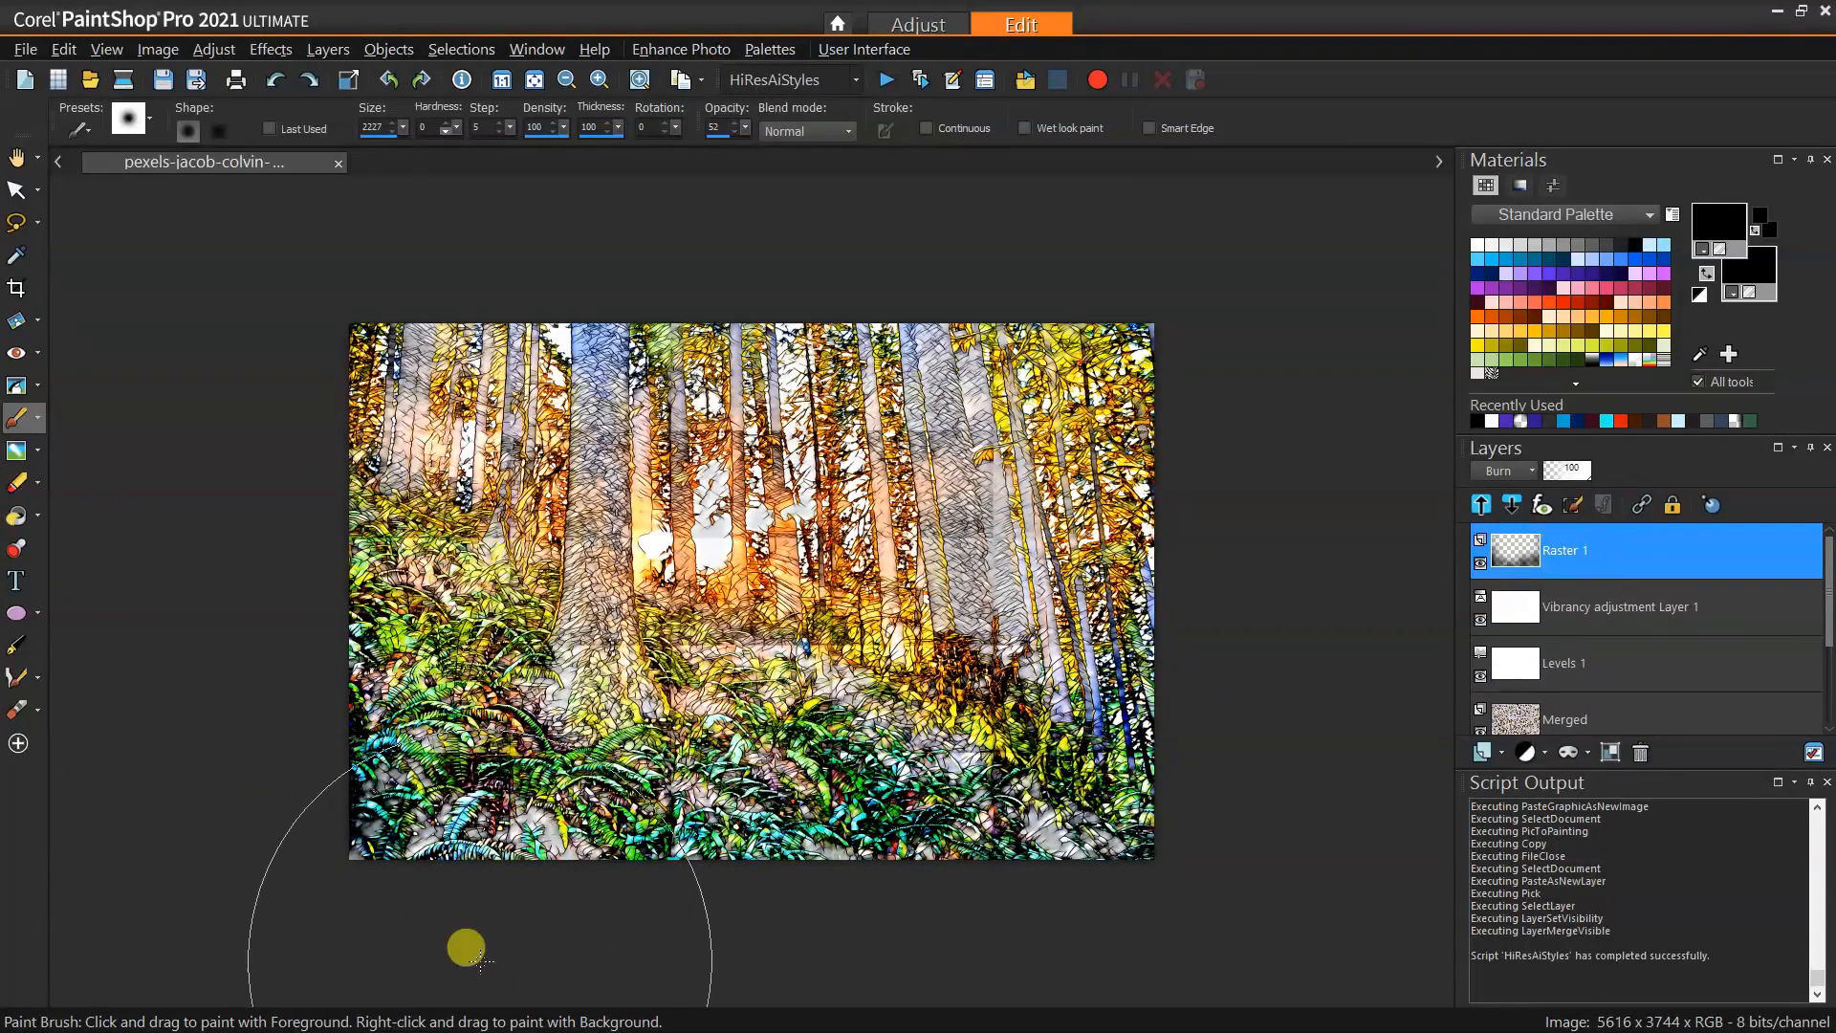
click(307, 742)
key(ctrl+z)
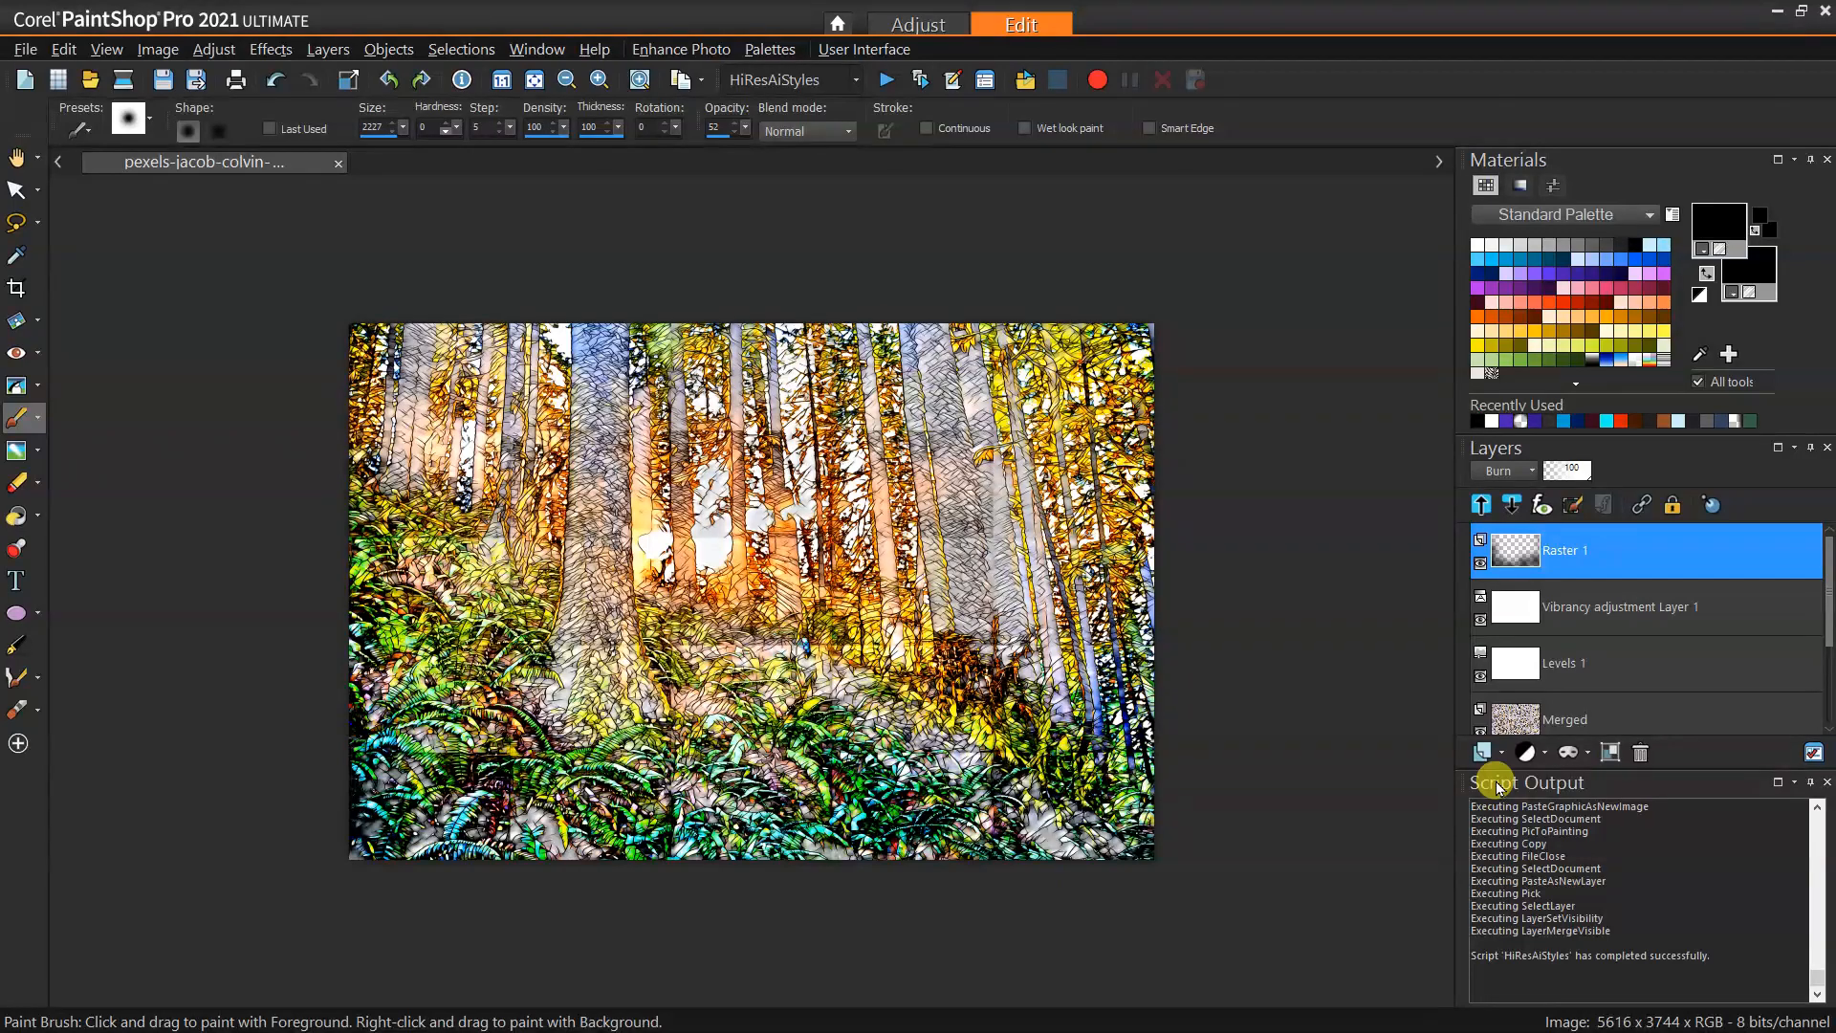
Raise the strength of the Vibrancy adjustment layer to 73
click(1578, 619)
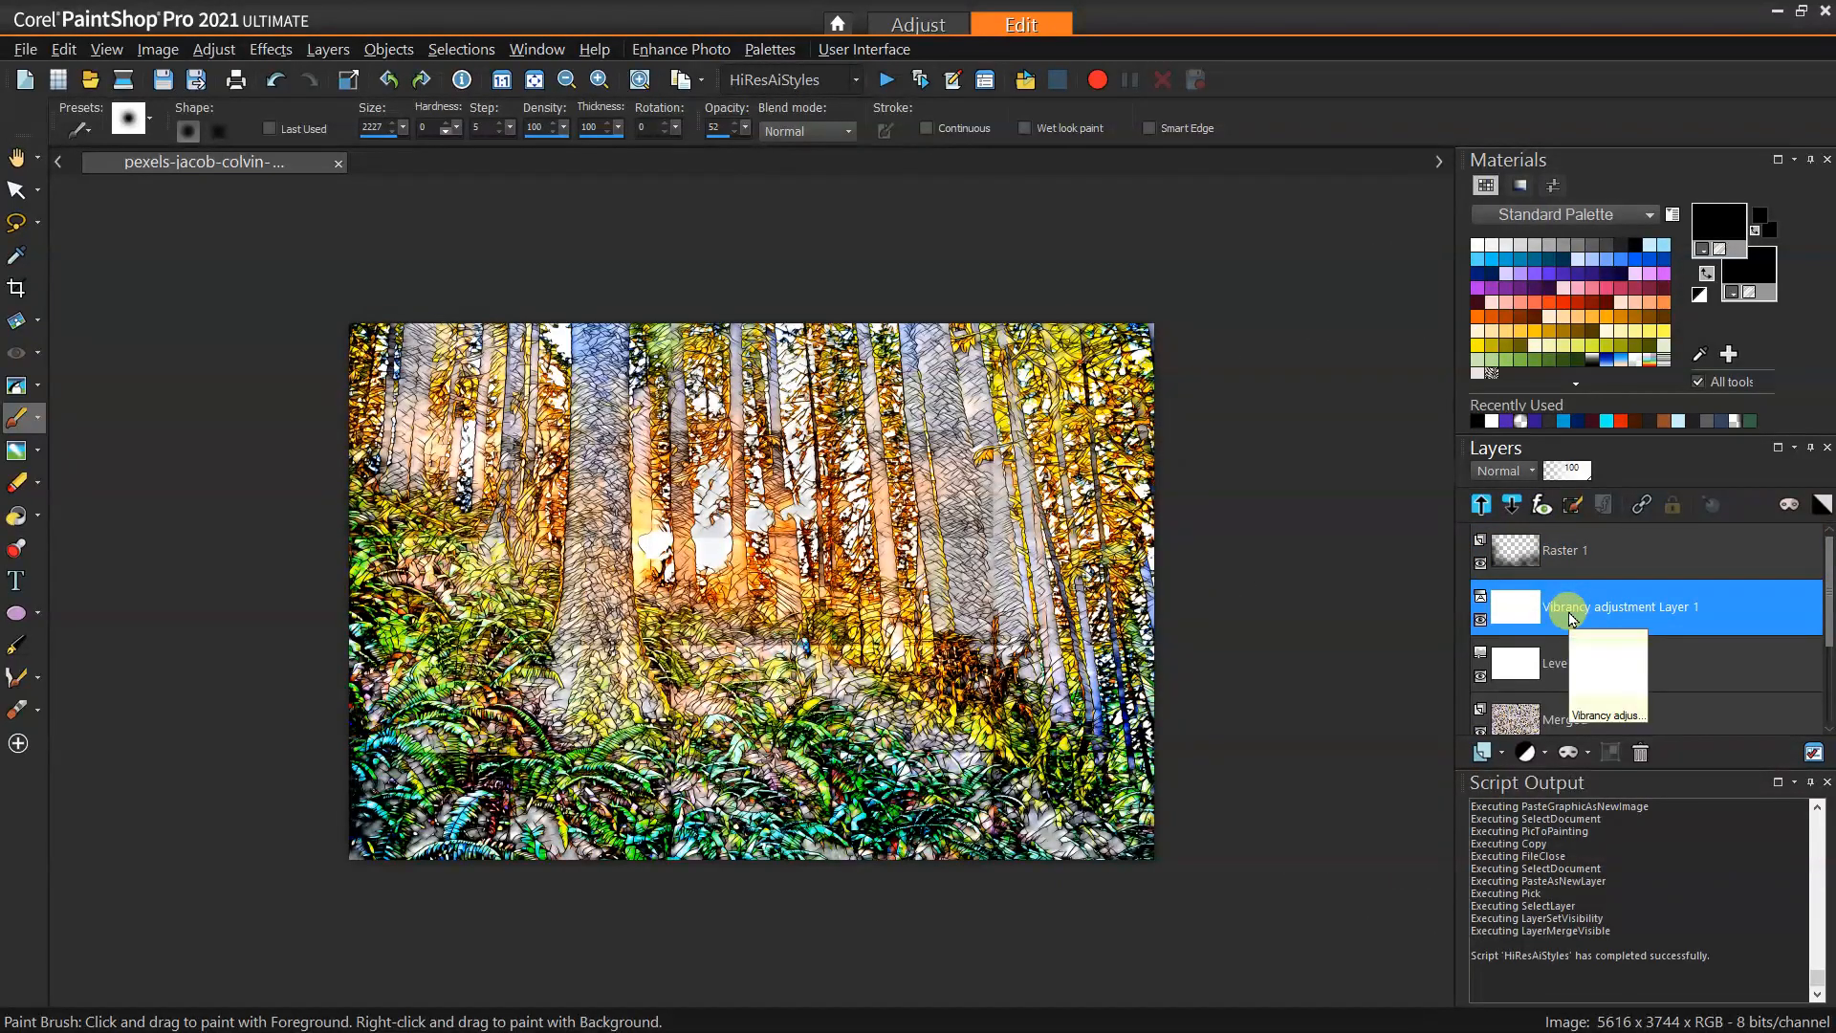
right_click(1563, 605)
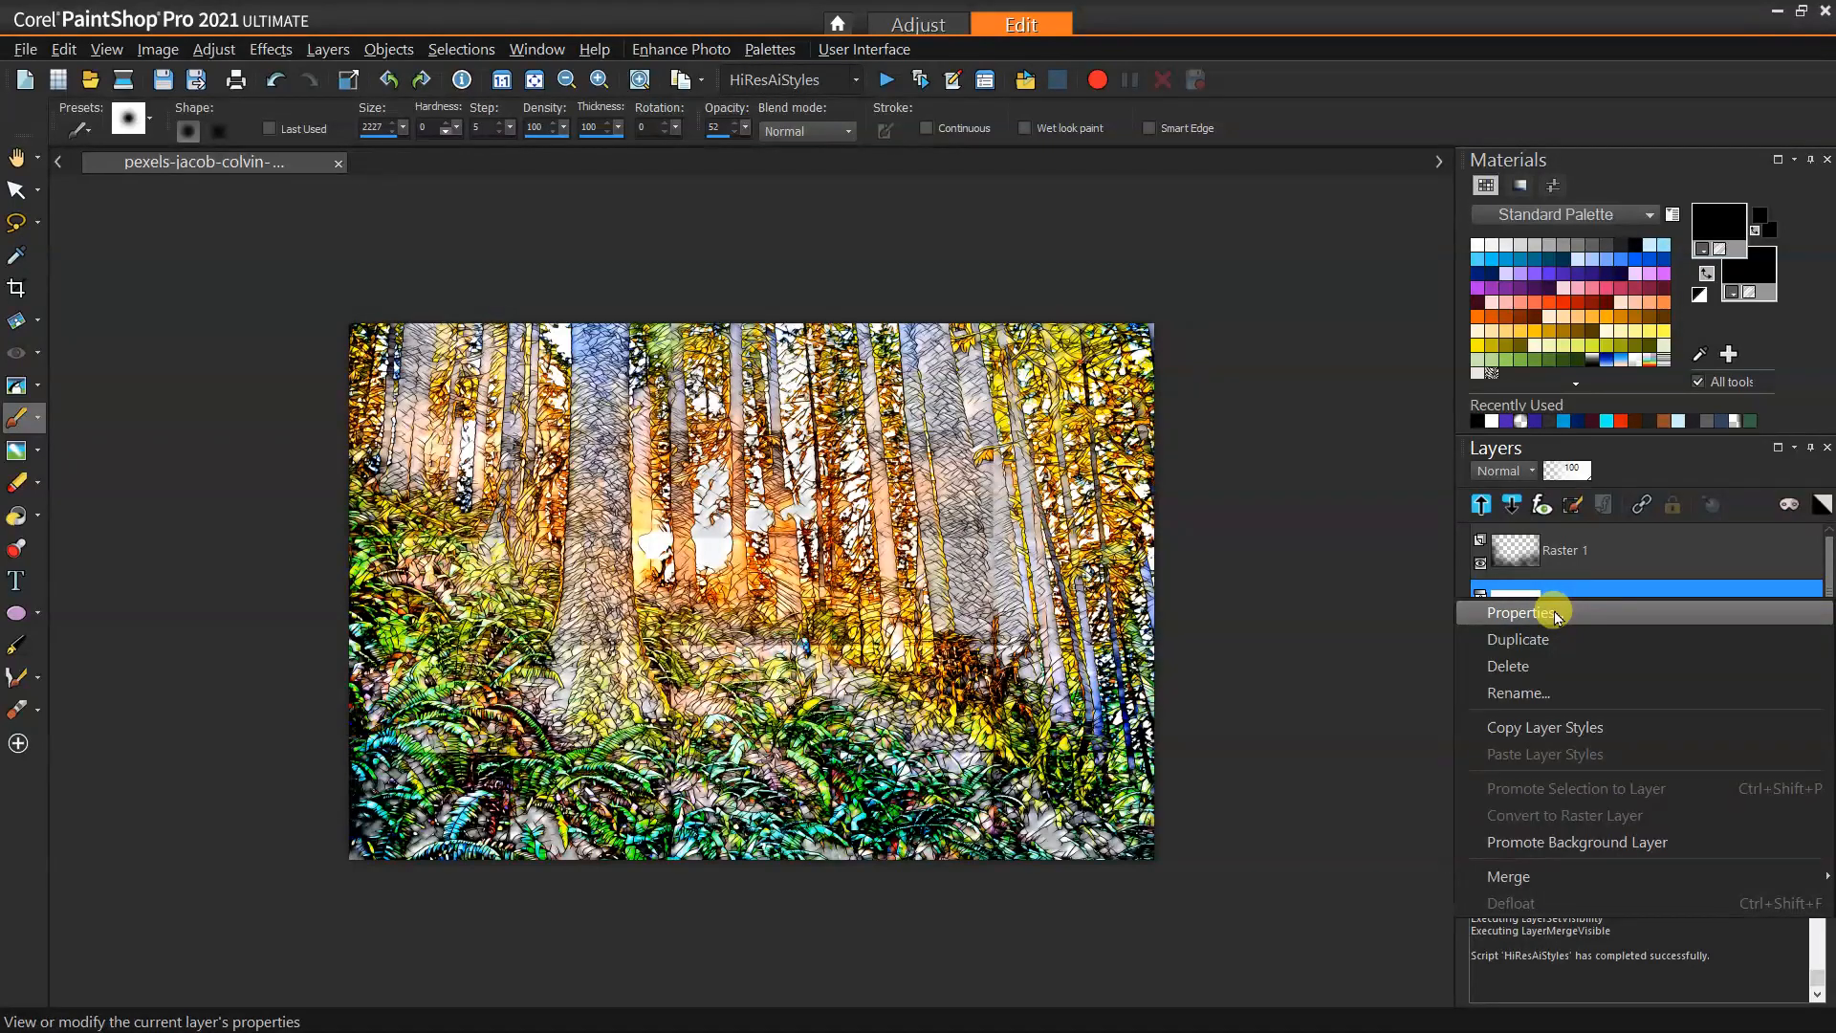
click(1520, 613)
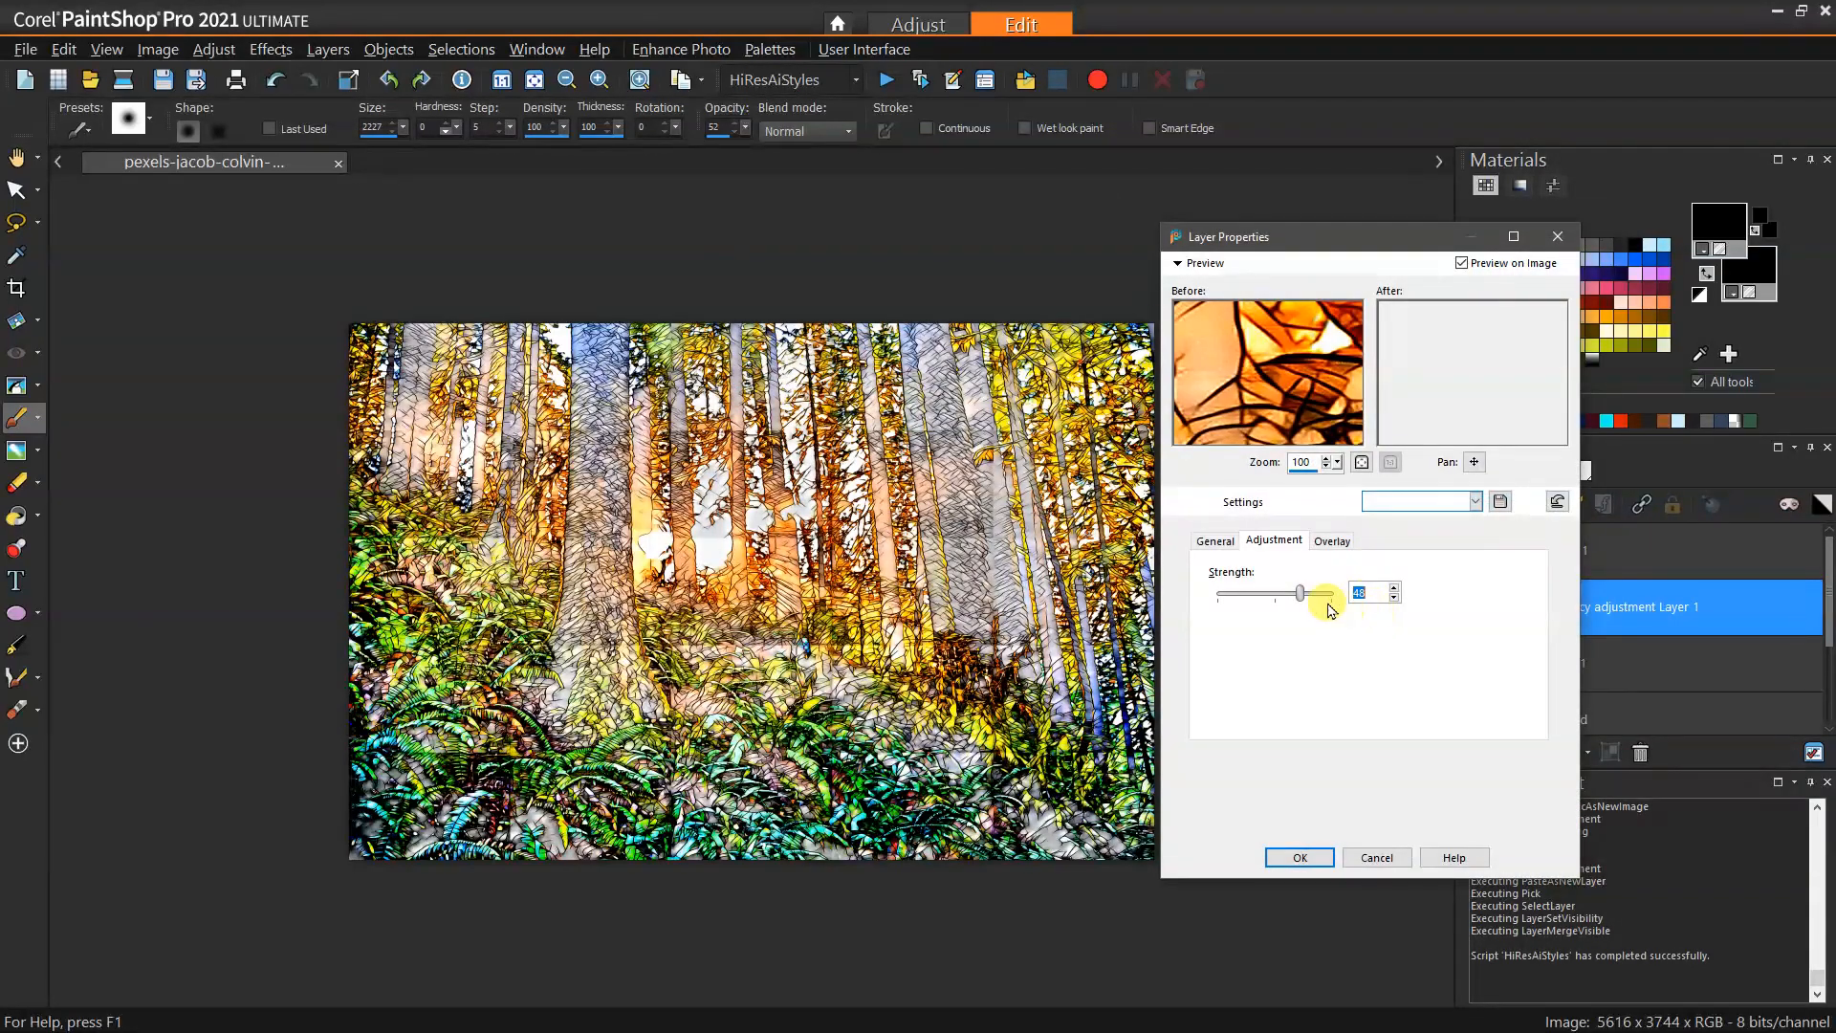
drag(1298, 592, 1311, 623)
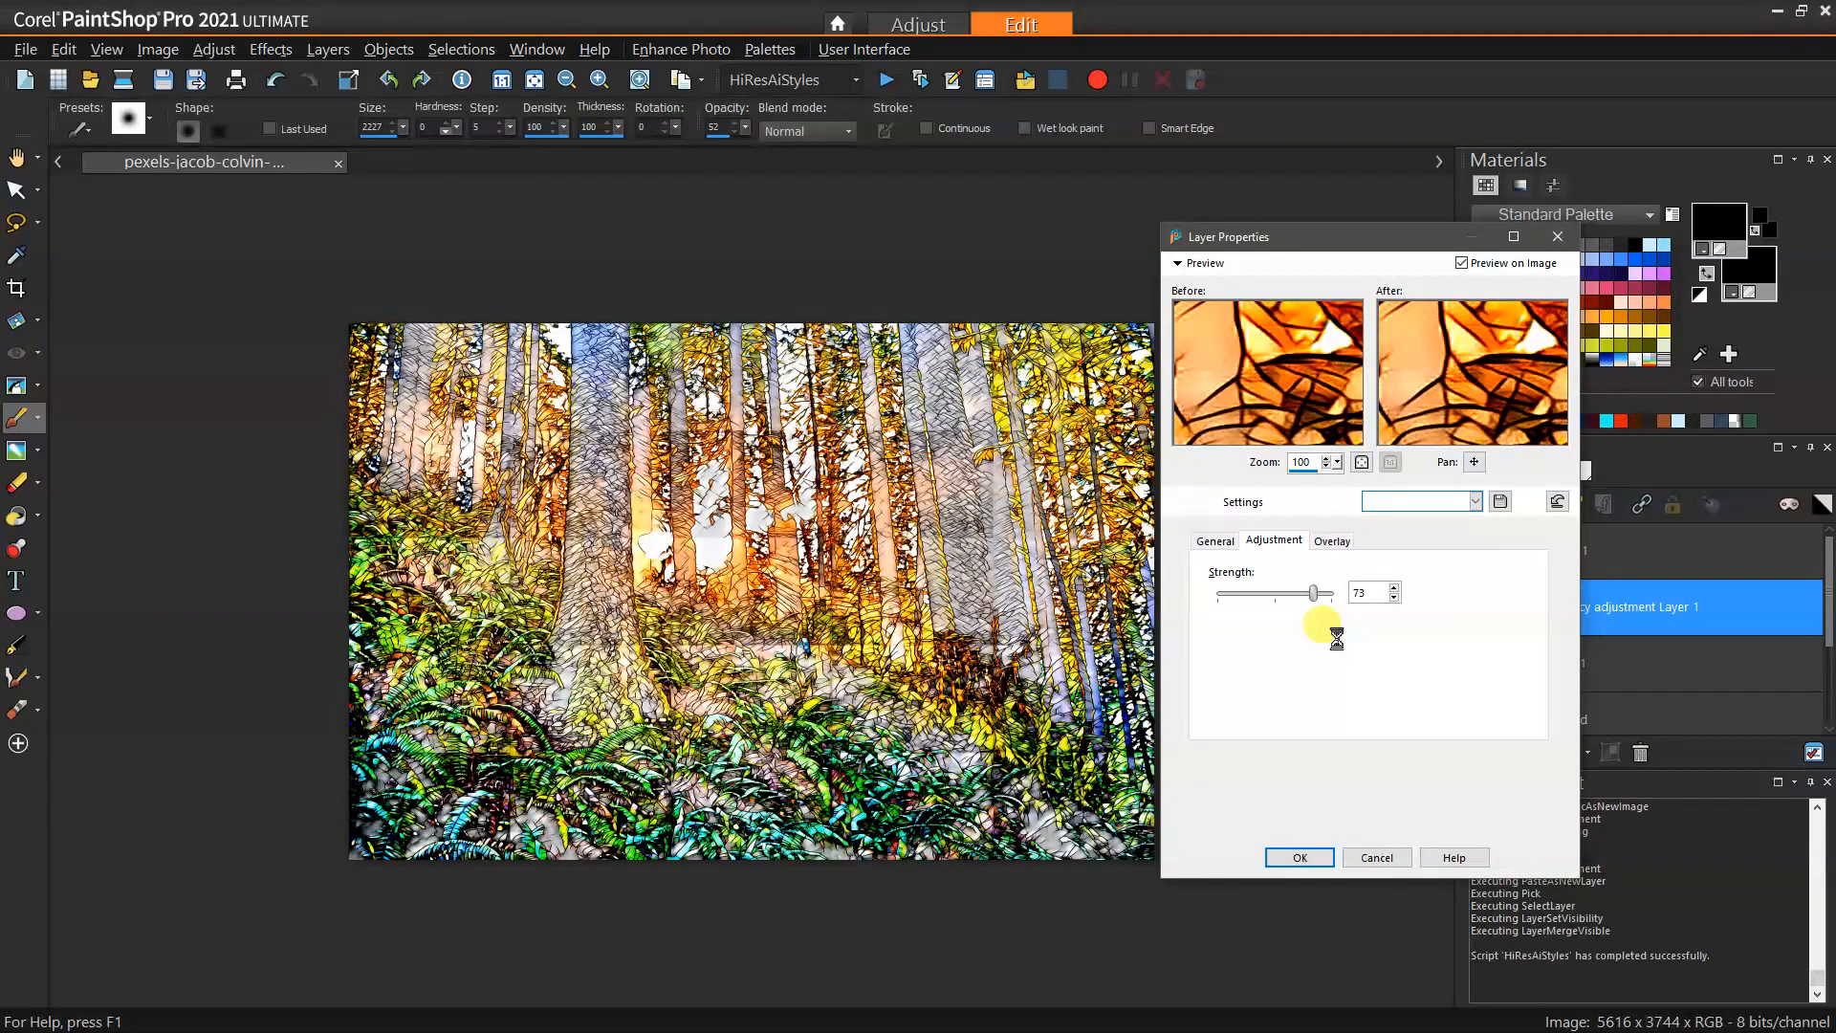
click(1301, 858)
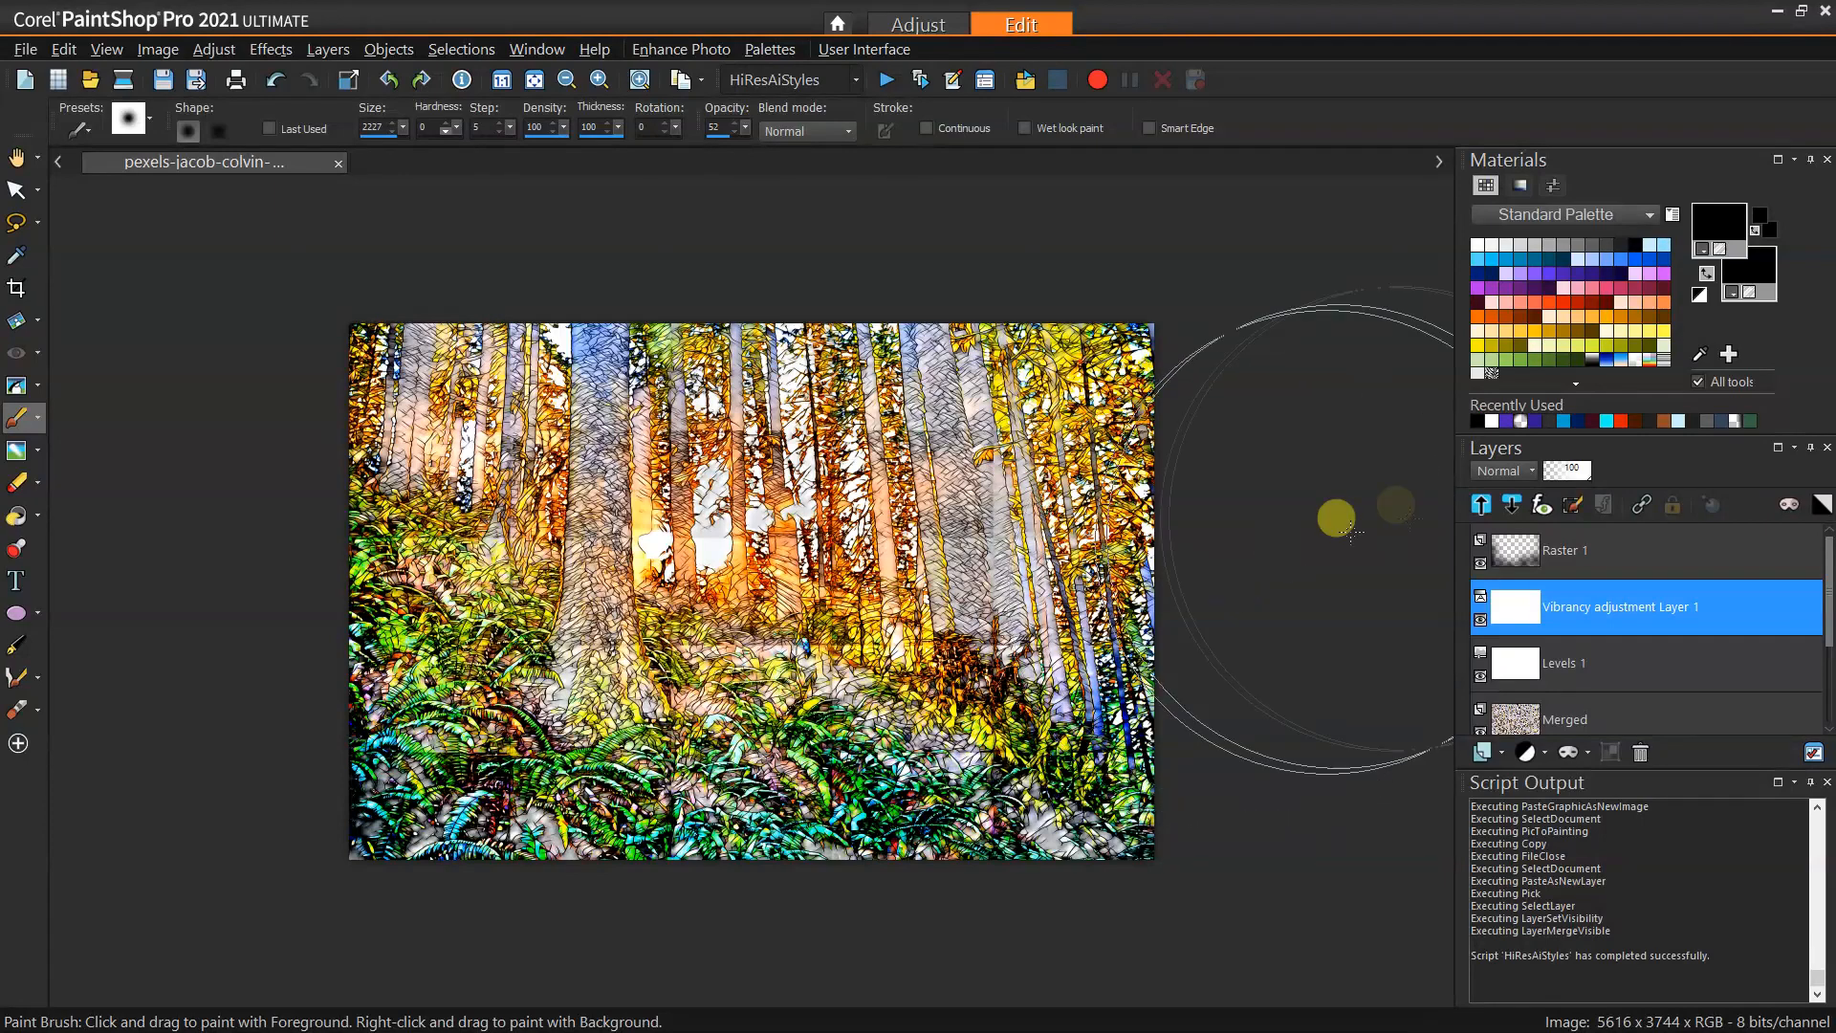
Run the MSP_VectorGrid script from the MY_Vector category above Raster 1 with 5 rows, 5 columns and border width 11
click(1606, 573)
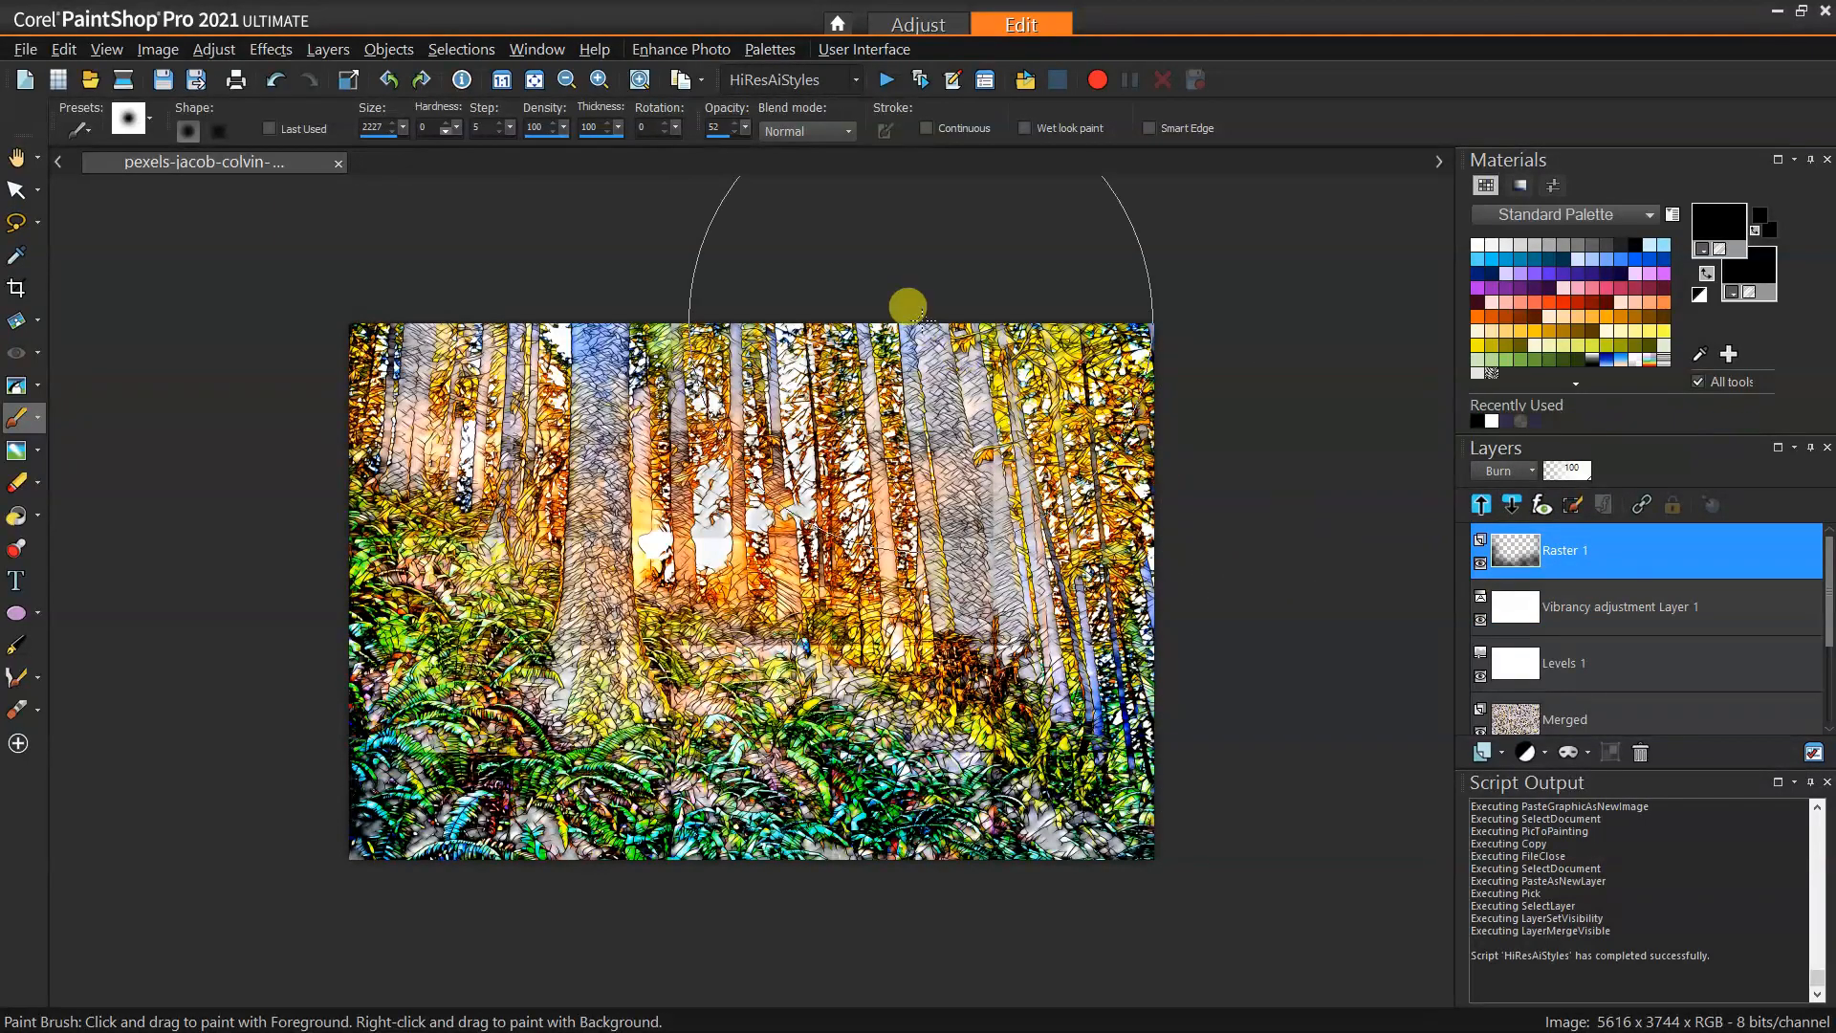
click(856, 81)
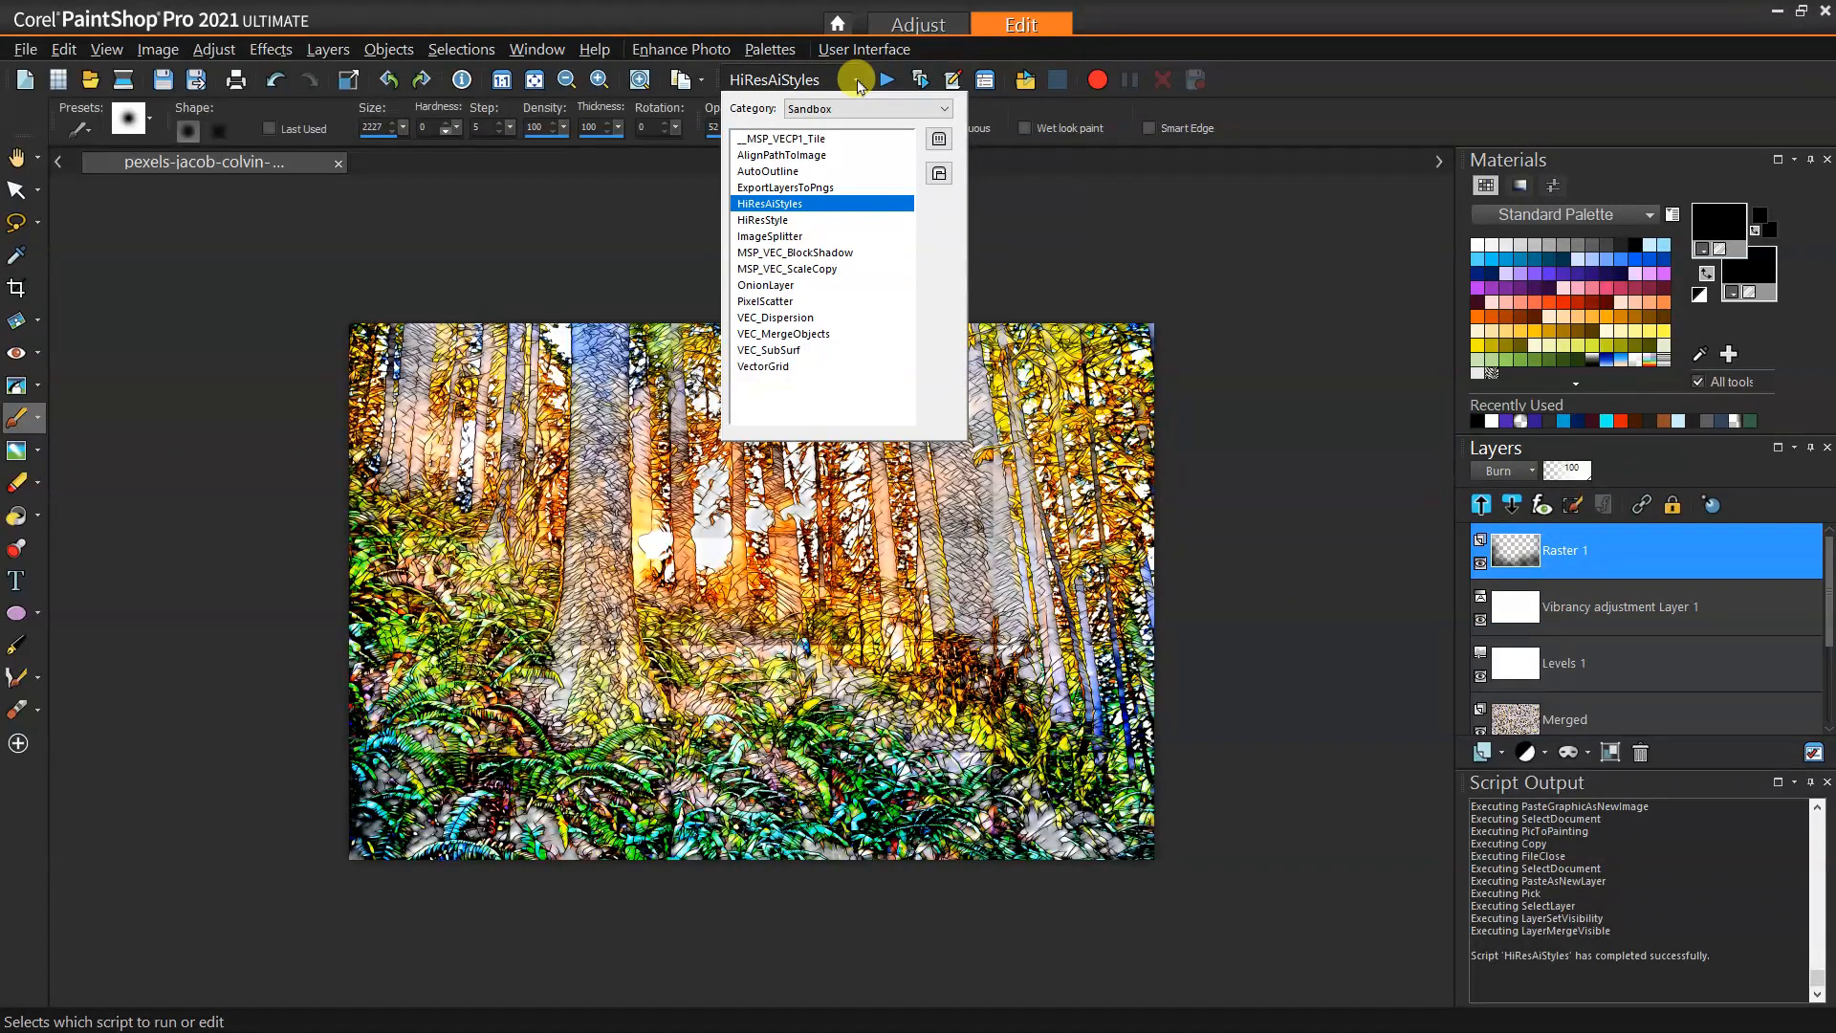
click(847, 109)
click(841, 205)
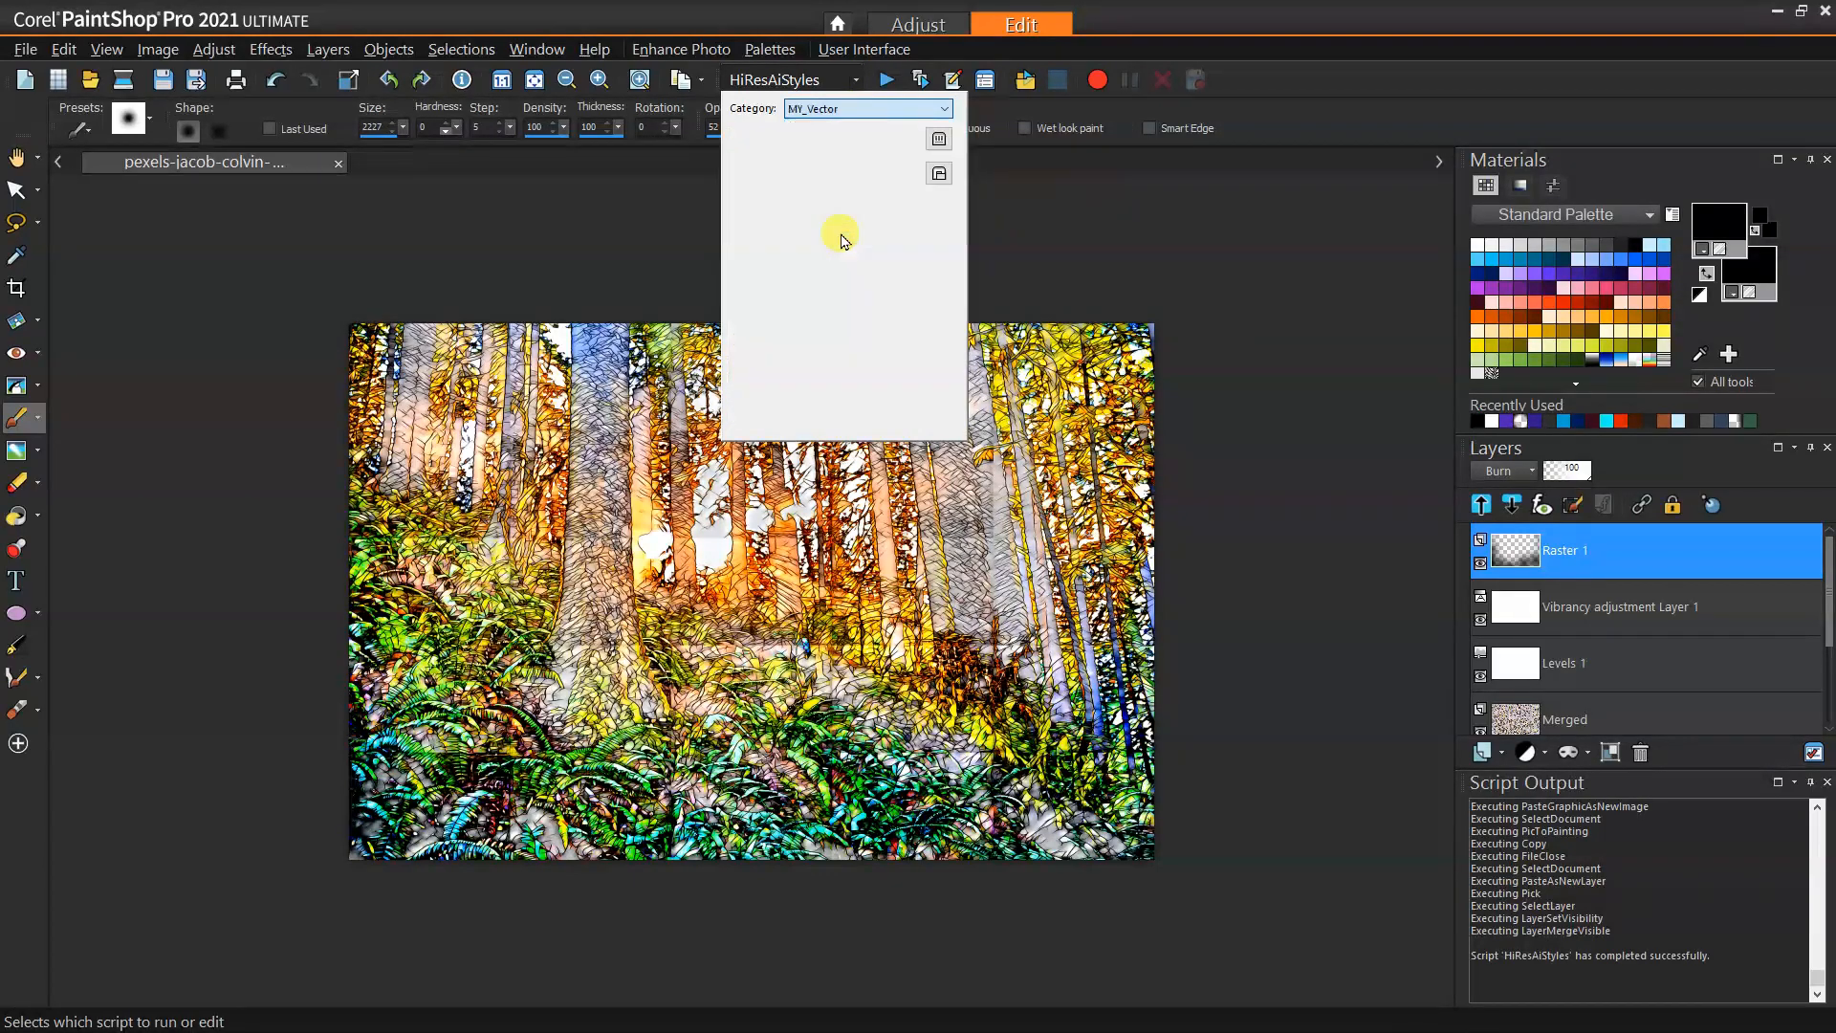
click(829, 263)
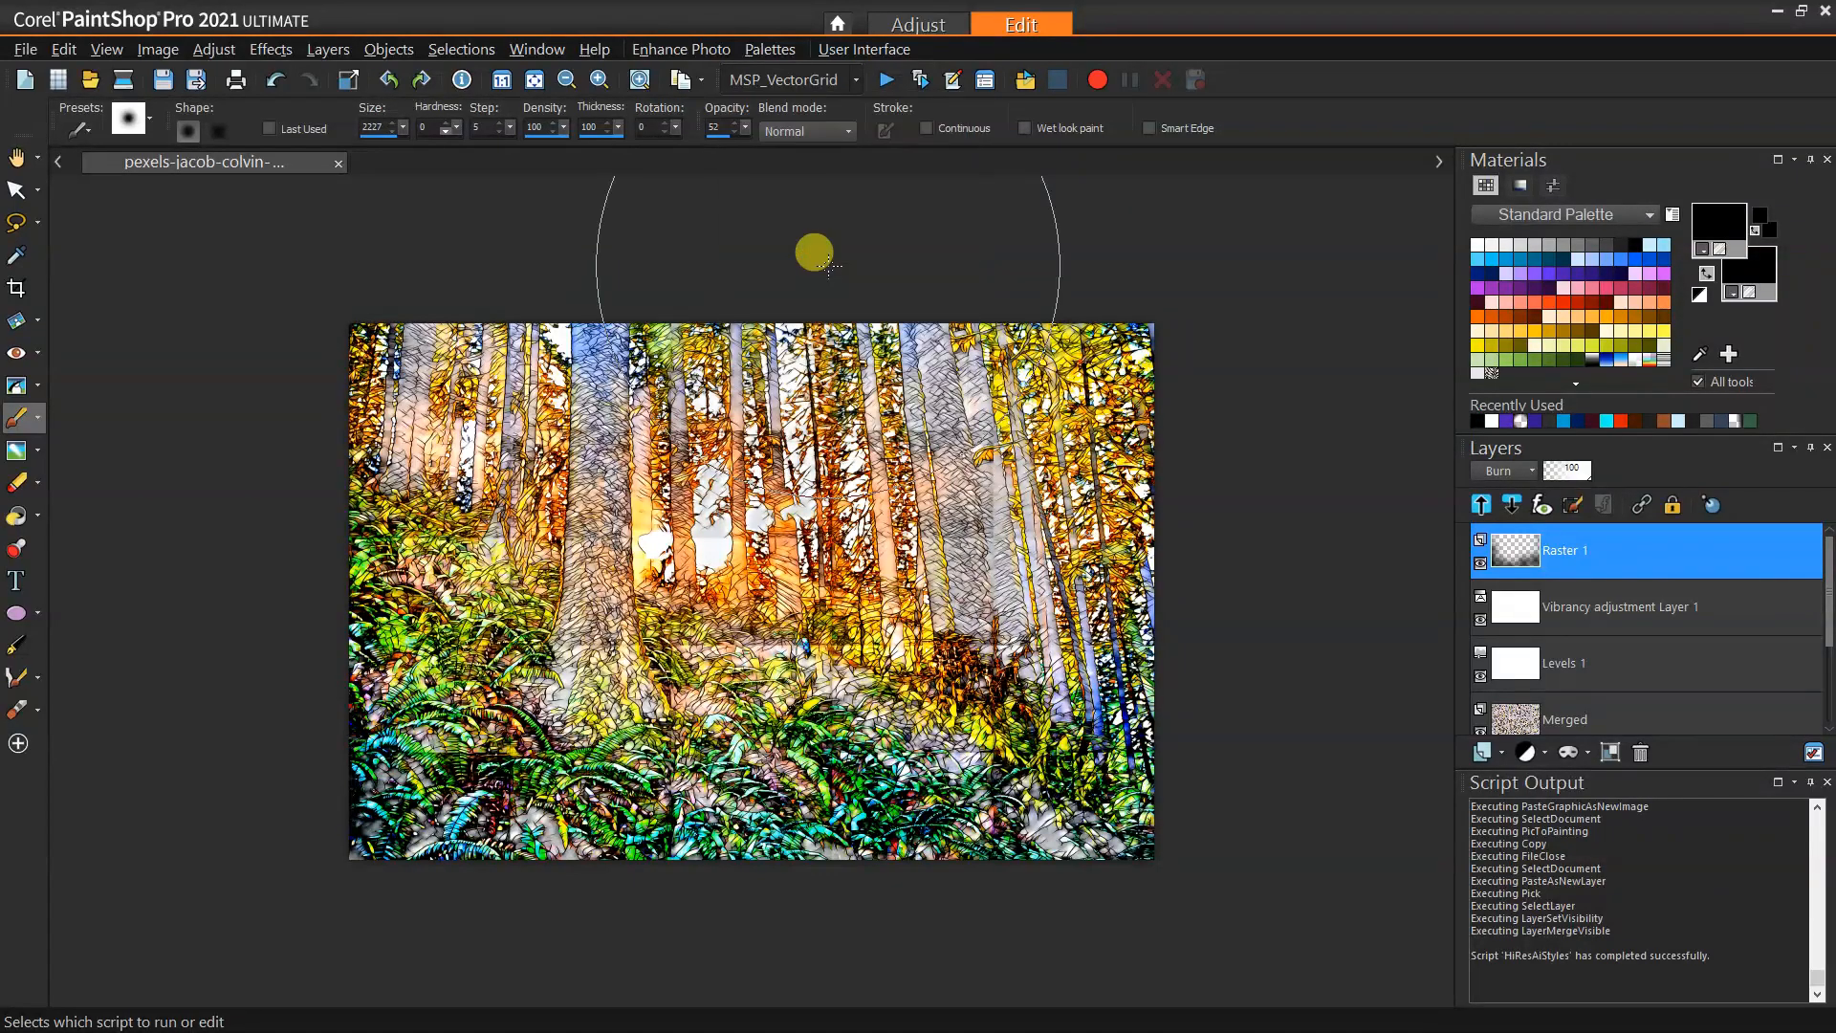
click(886, 81)
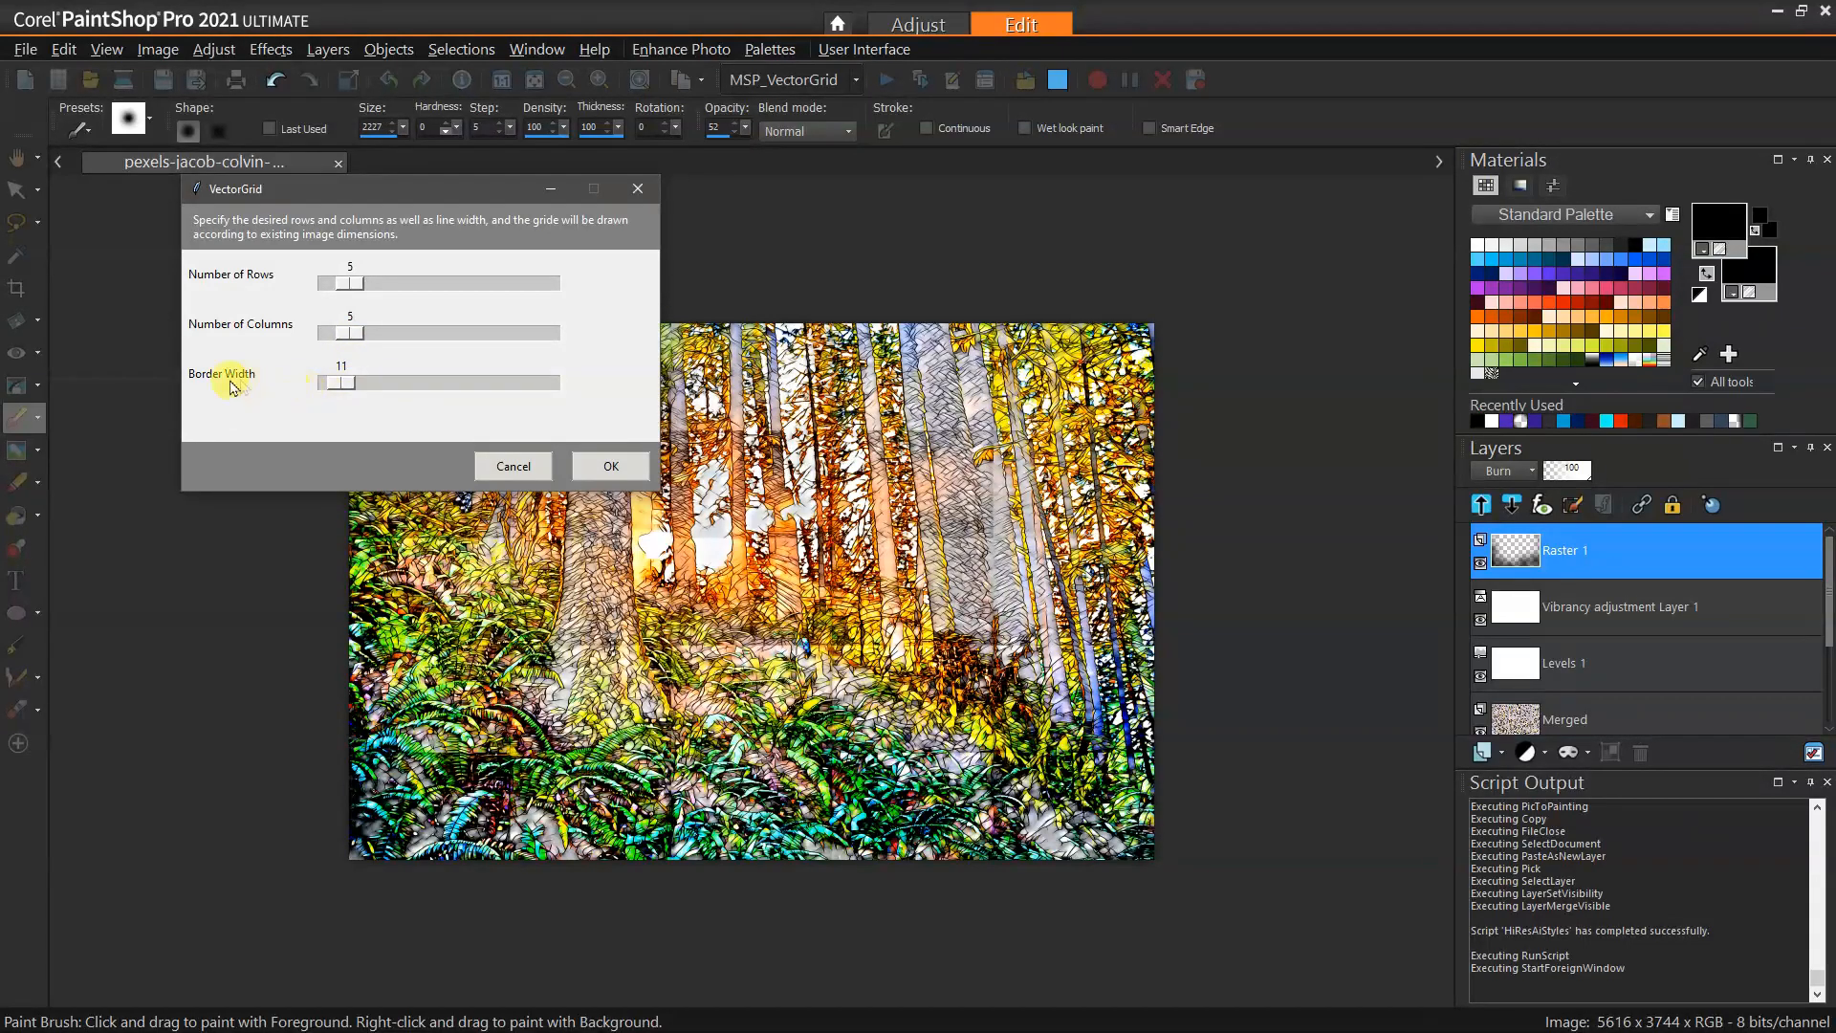
click(610, 467)
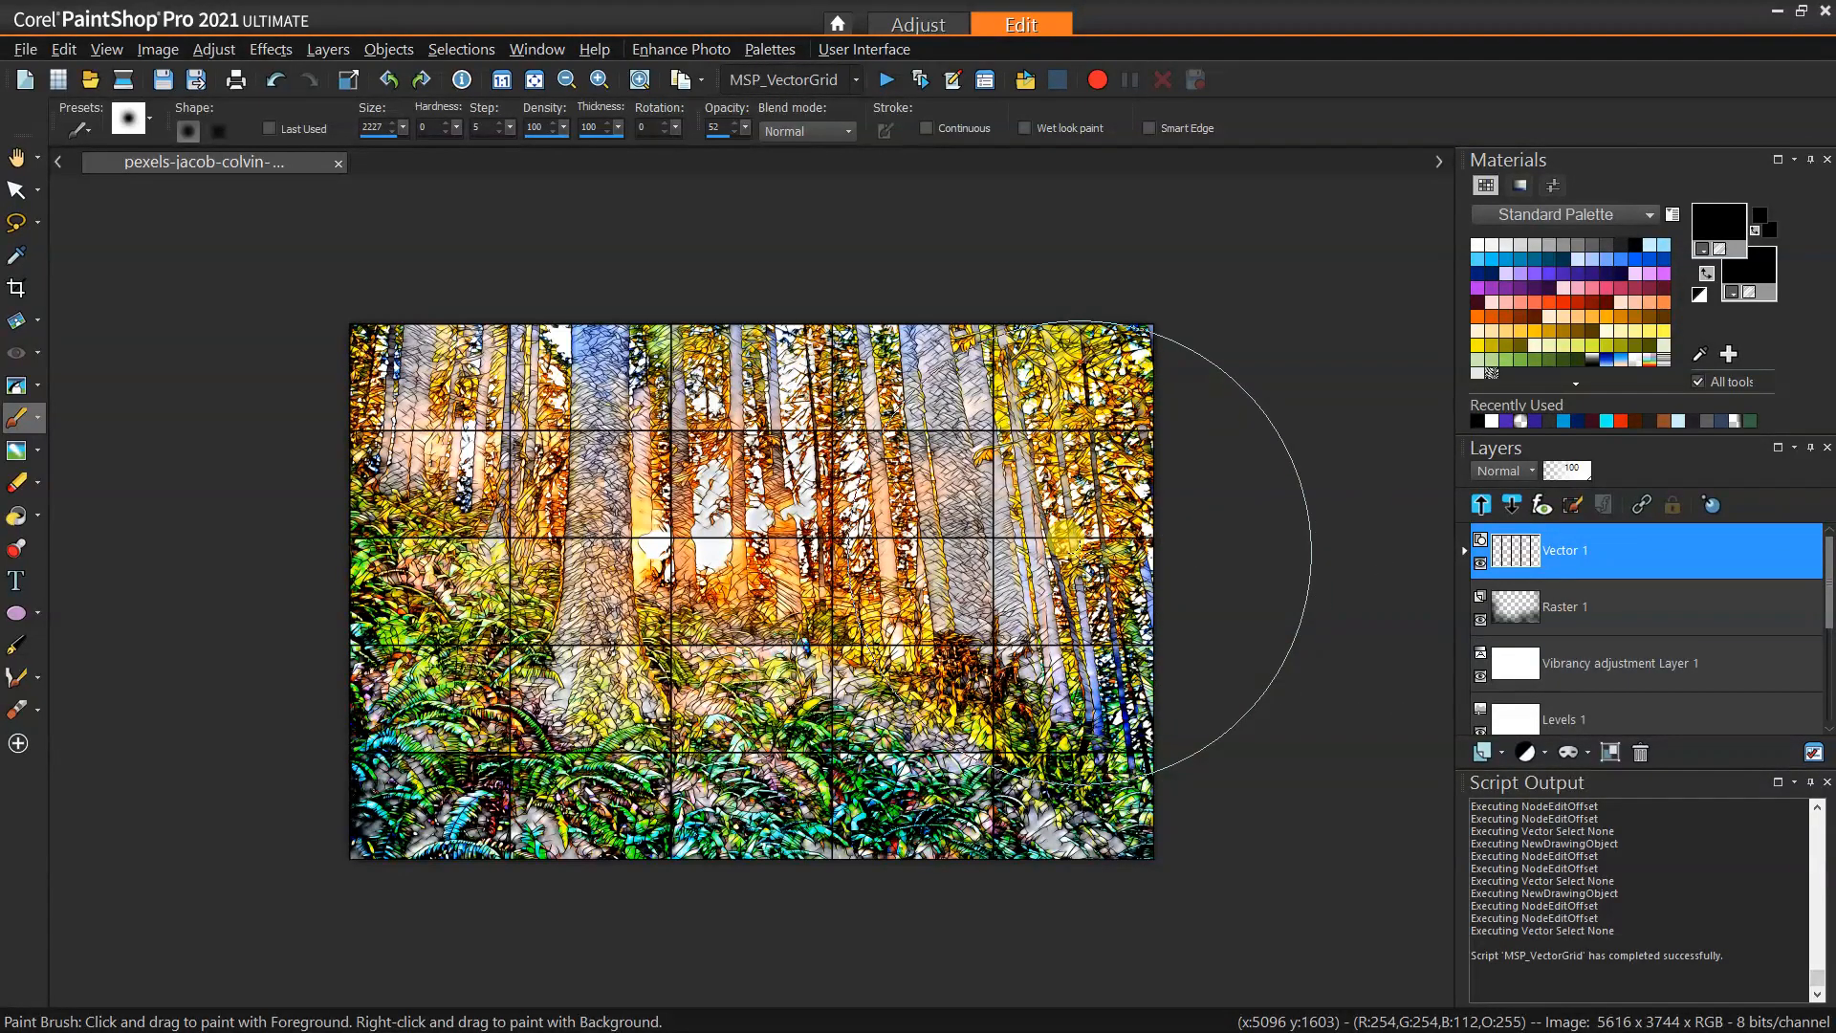
Switch to the Pan tool and copy the merged image, including the grid
click(17, 157)
right_click(1066, 560)
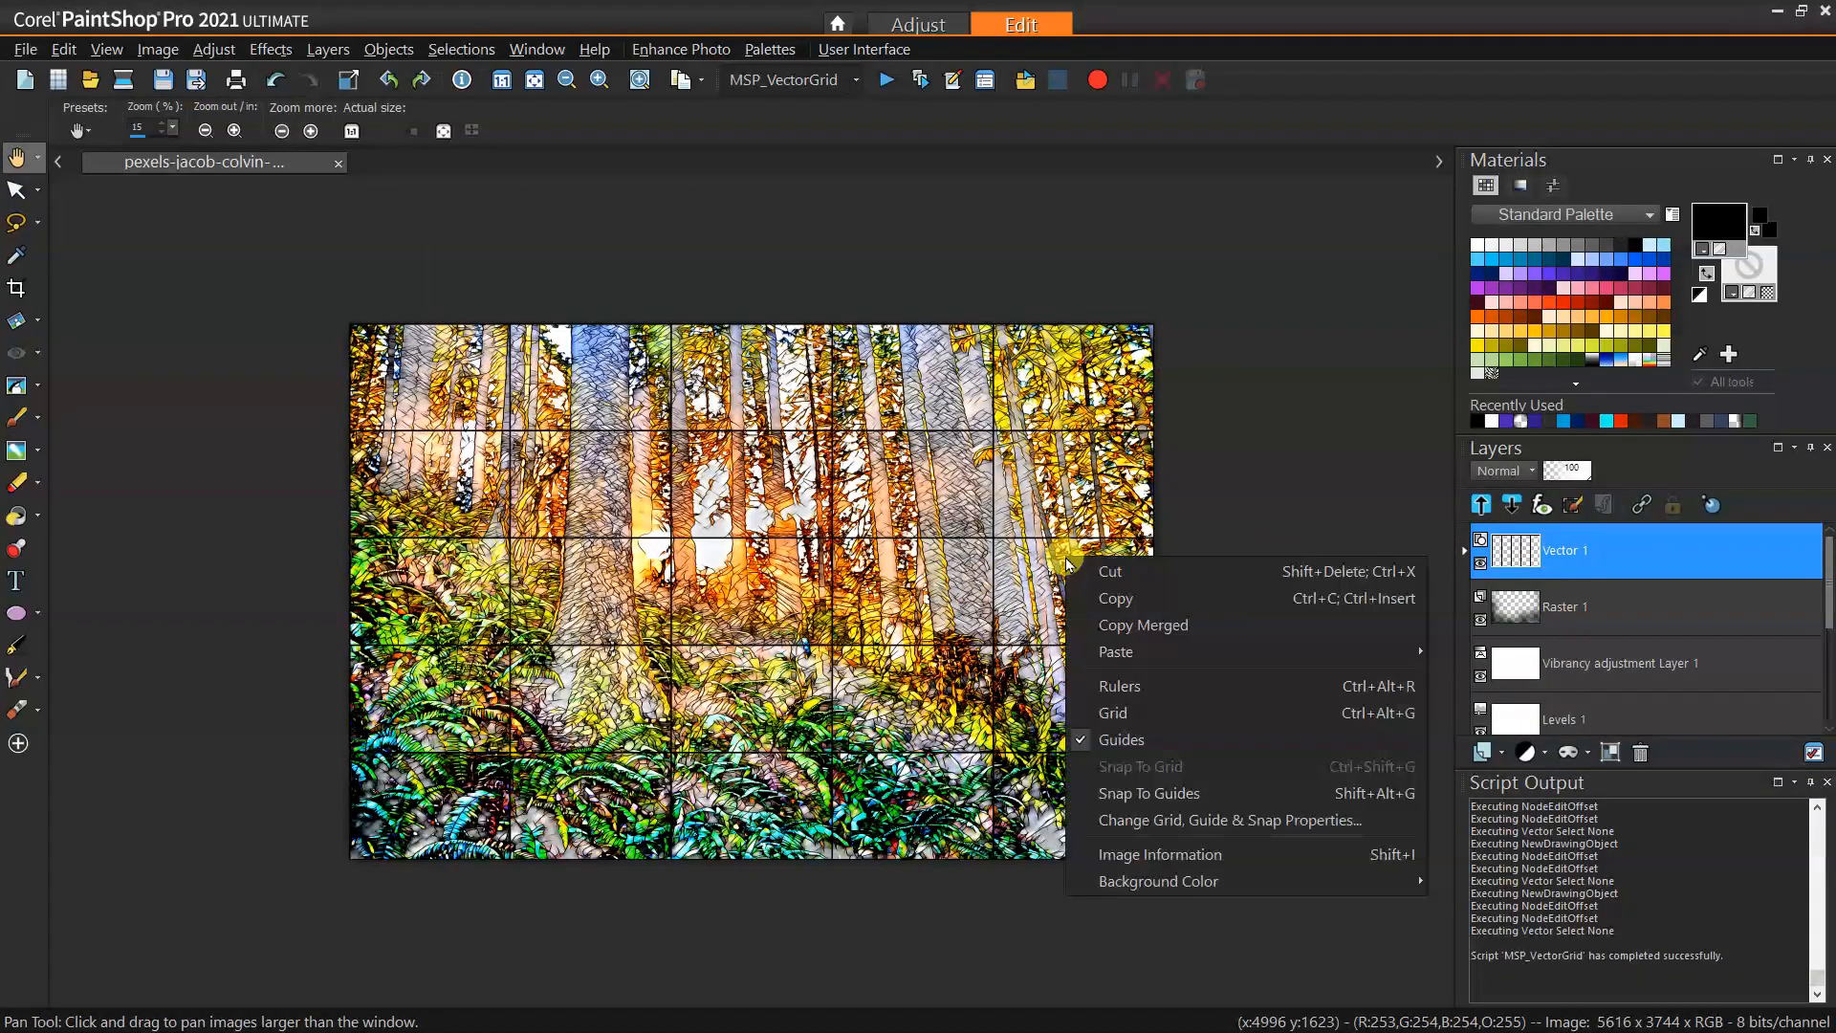
click(1129, 627)
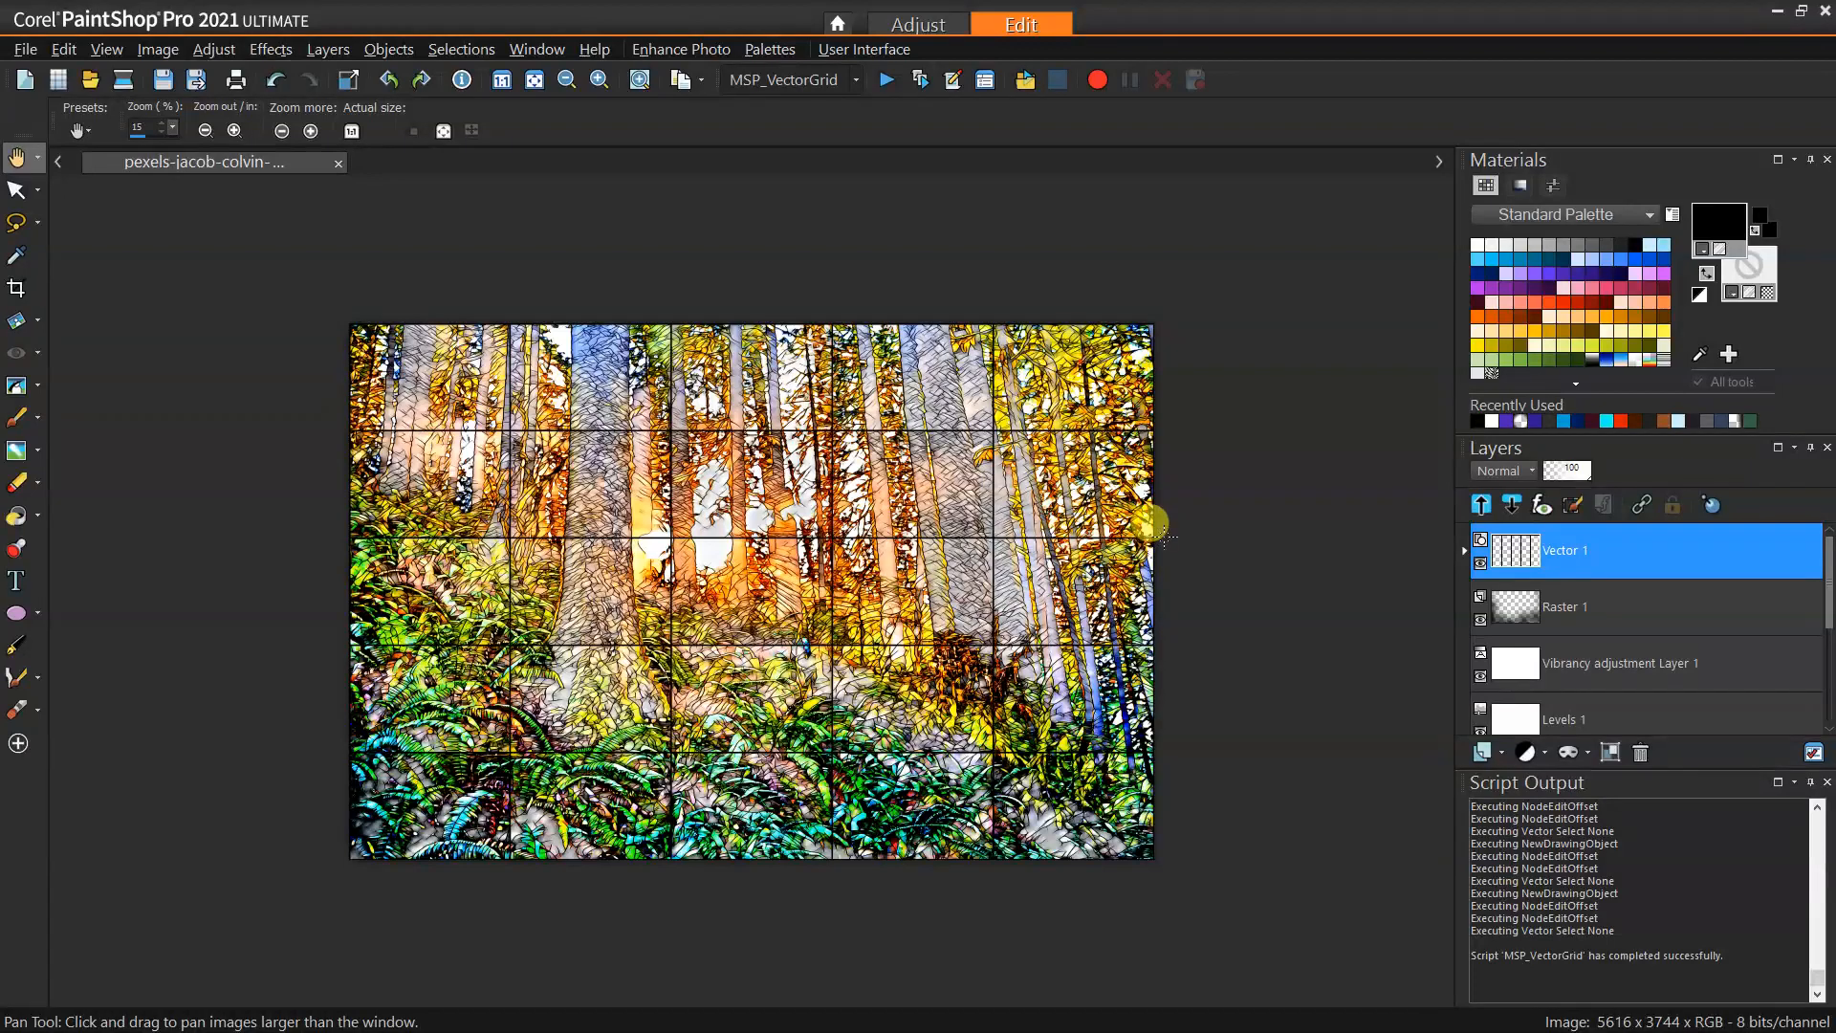
Paste the copied merged image as a new layer above the Vector 1 grid layer
right_click(1234, 524)
mouse_move(1305, 631)
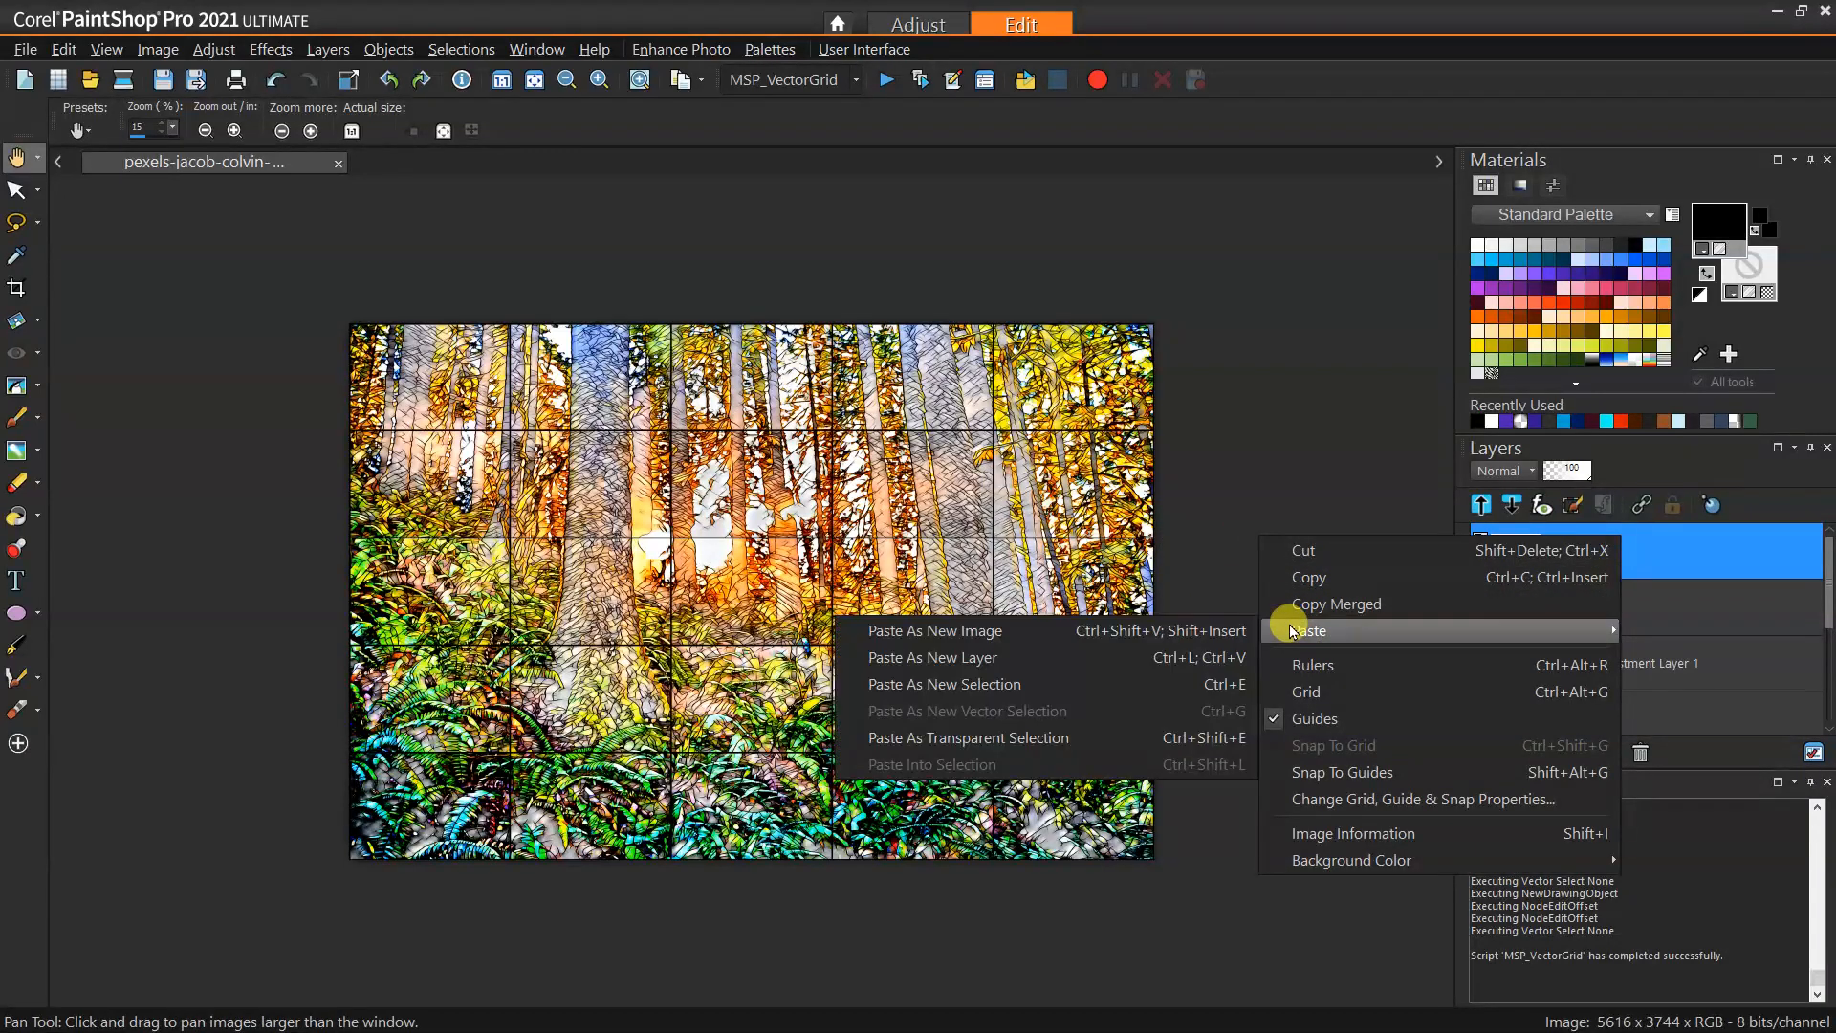
click(1164, 658)
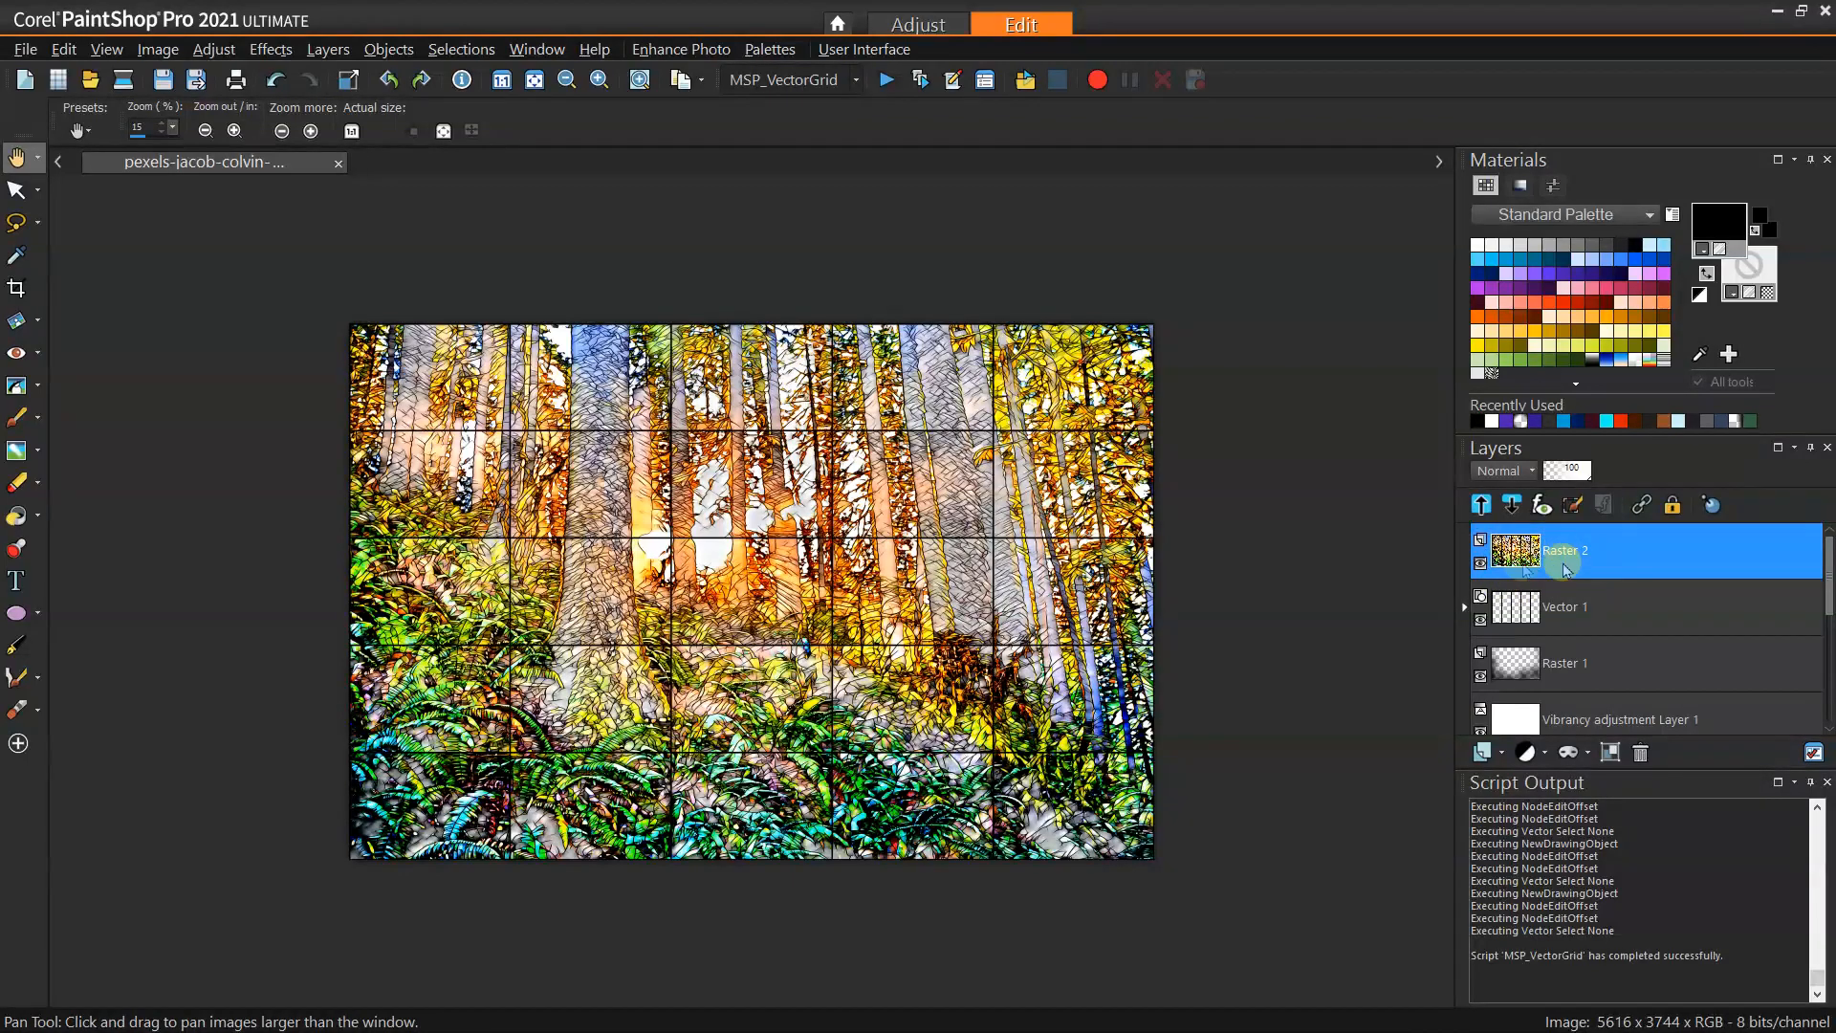
mouse_move(1495, 569)
mouse_move(1487, 636)
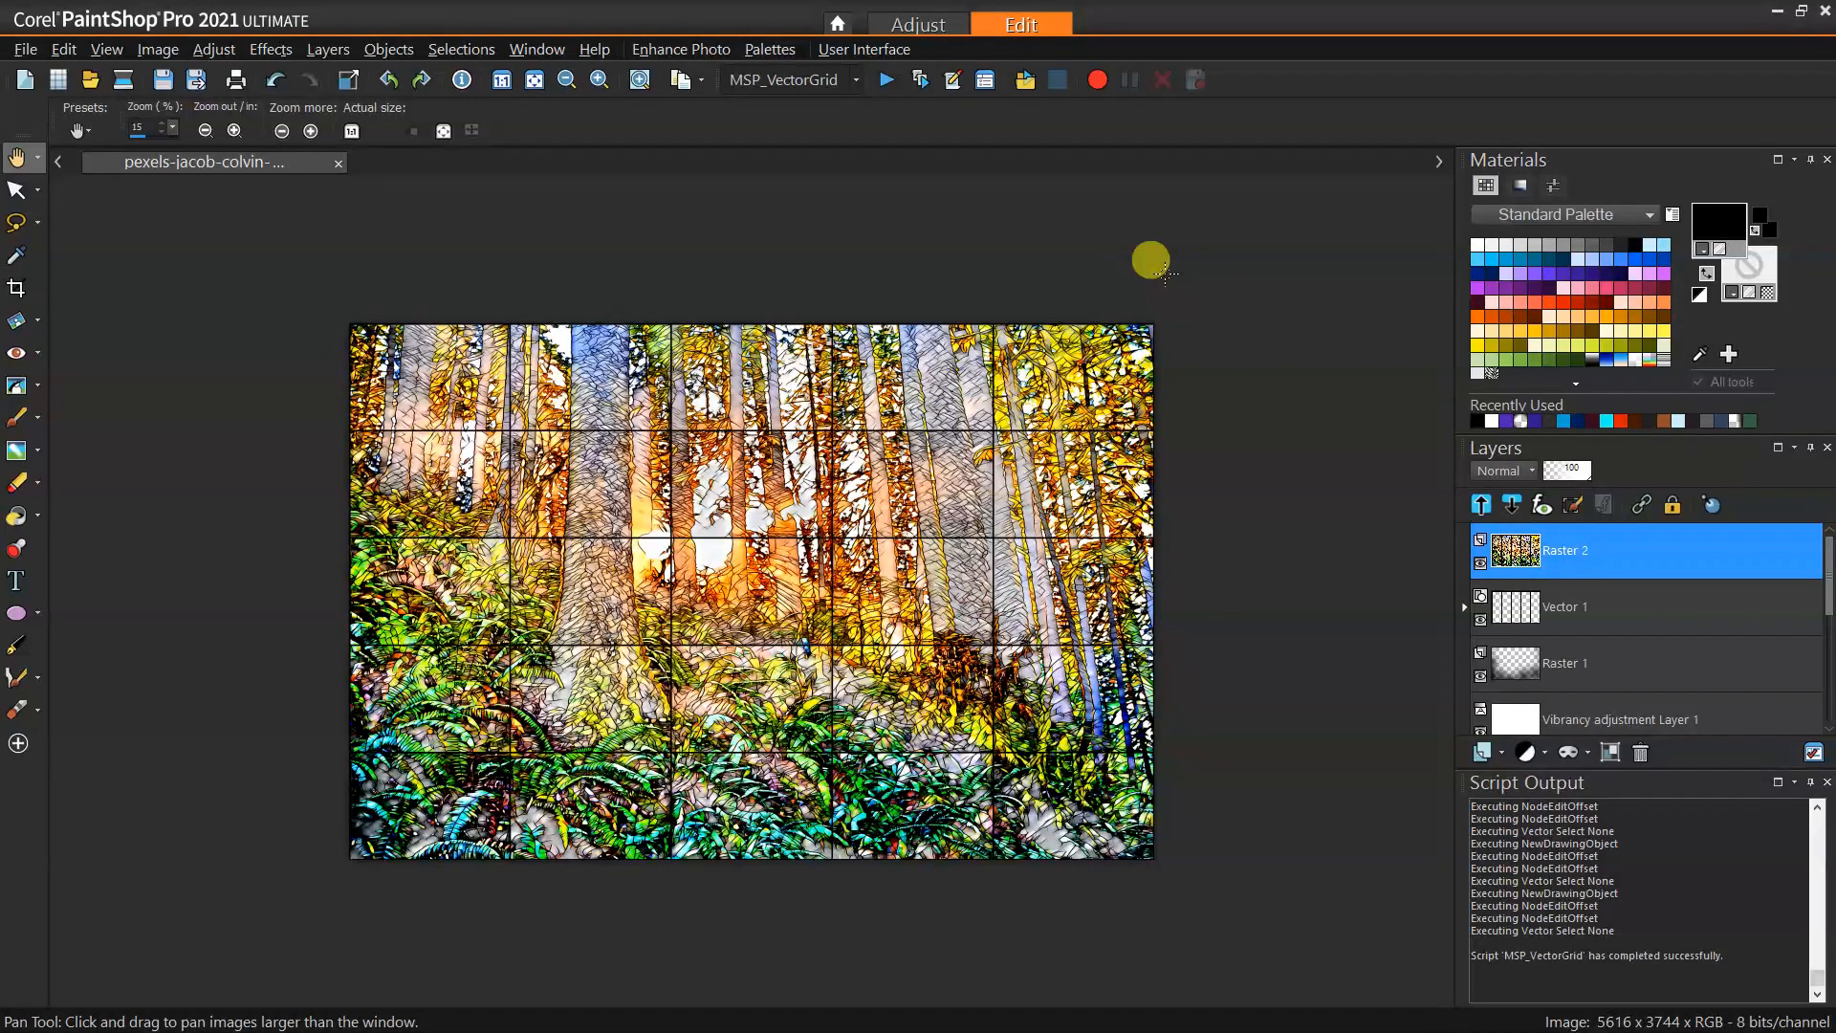
Apply a Sunburst effect with light spot brightness 49, horizontal 45, vertical 40, ray density and brightness 100, and circle brightness 64
click(271, 49)
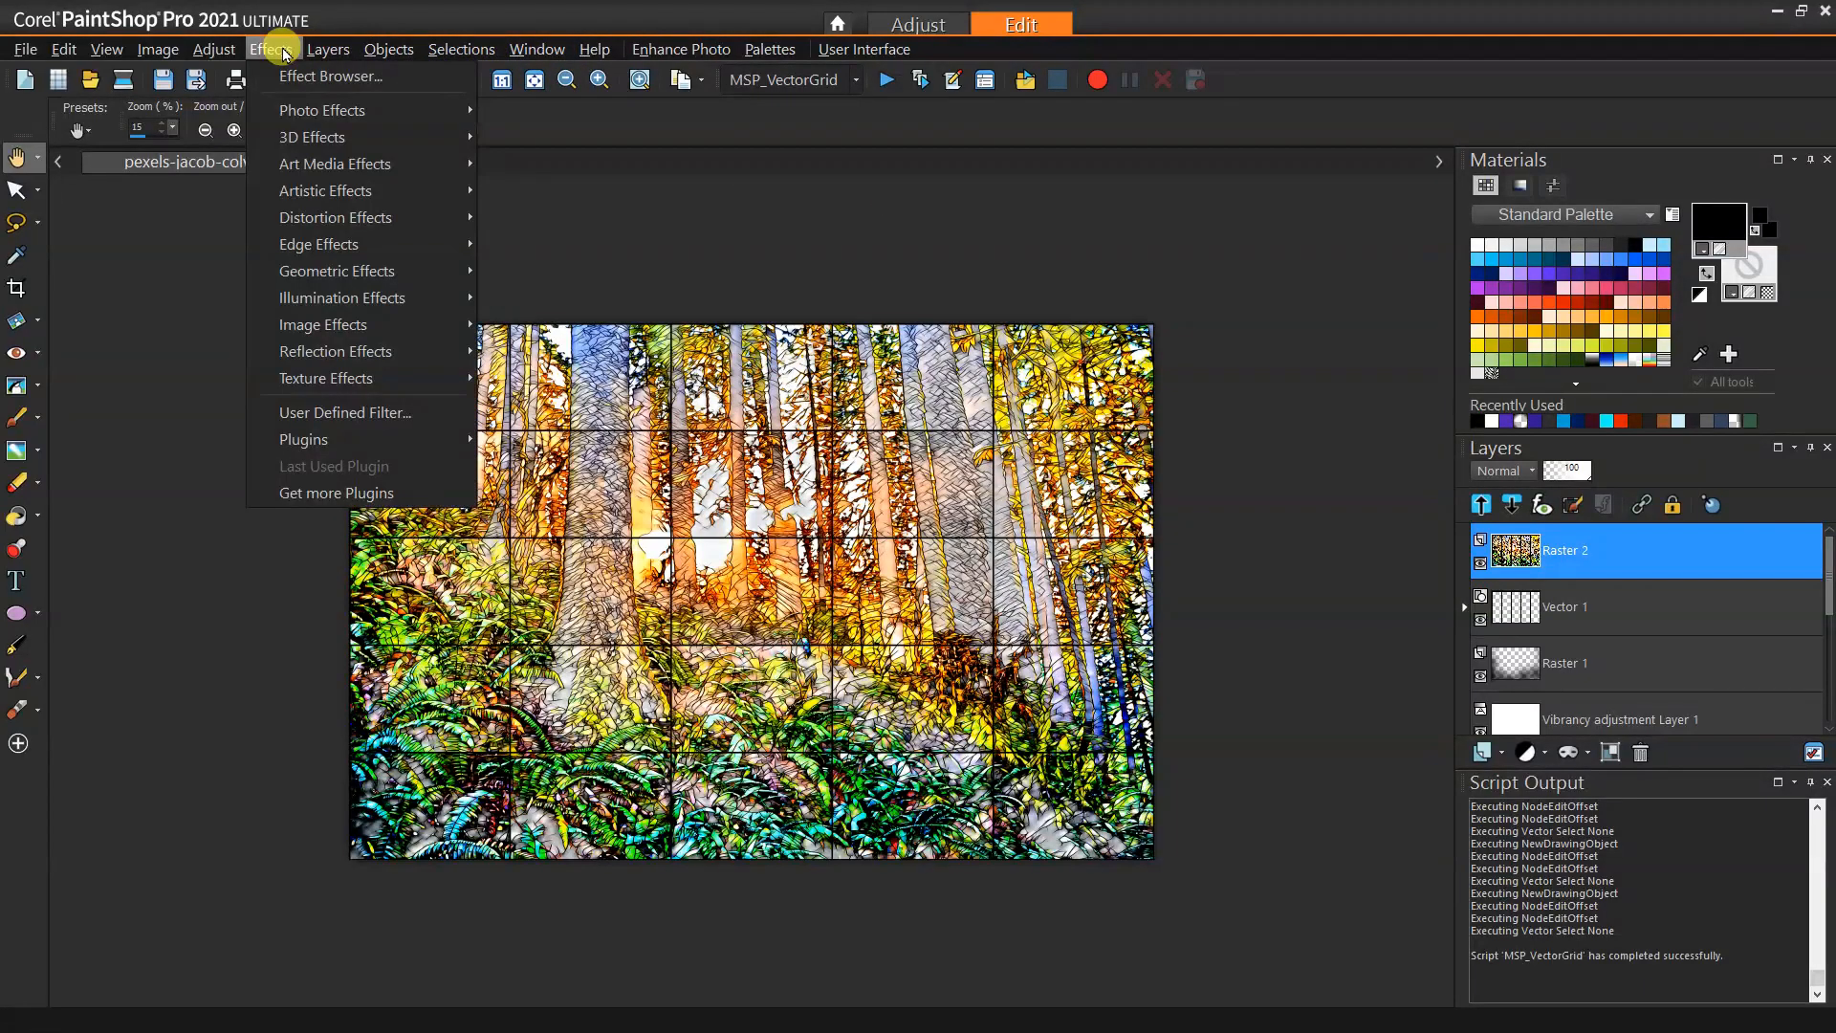
mouse_move(428, 309)
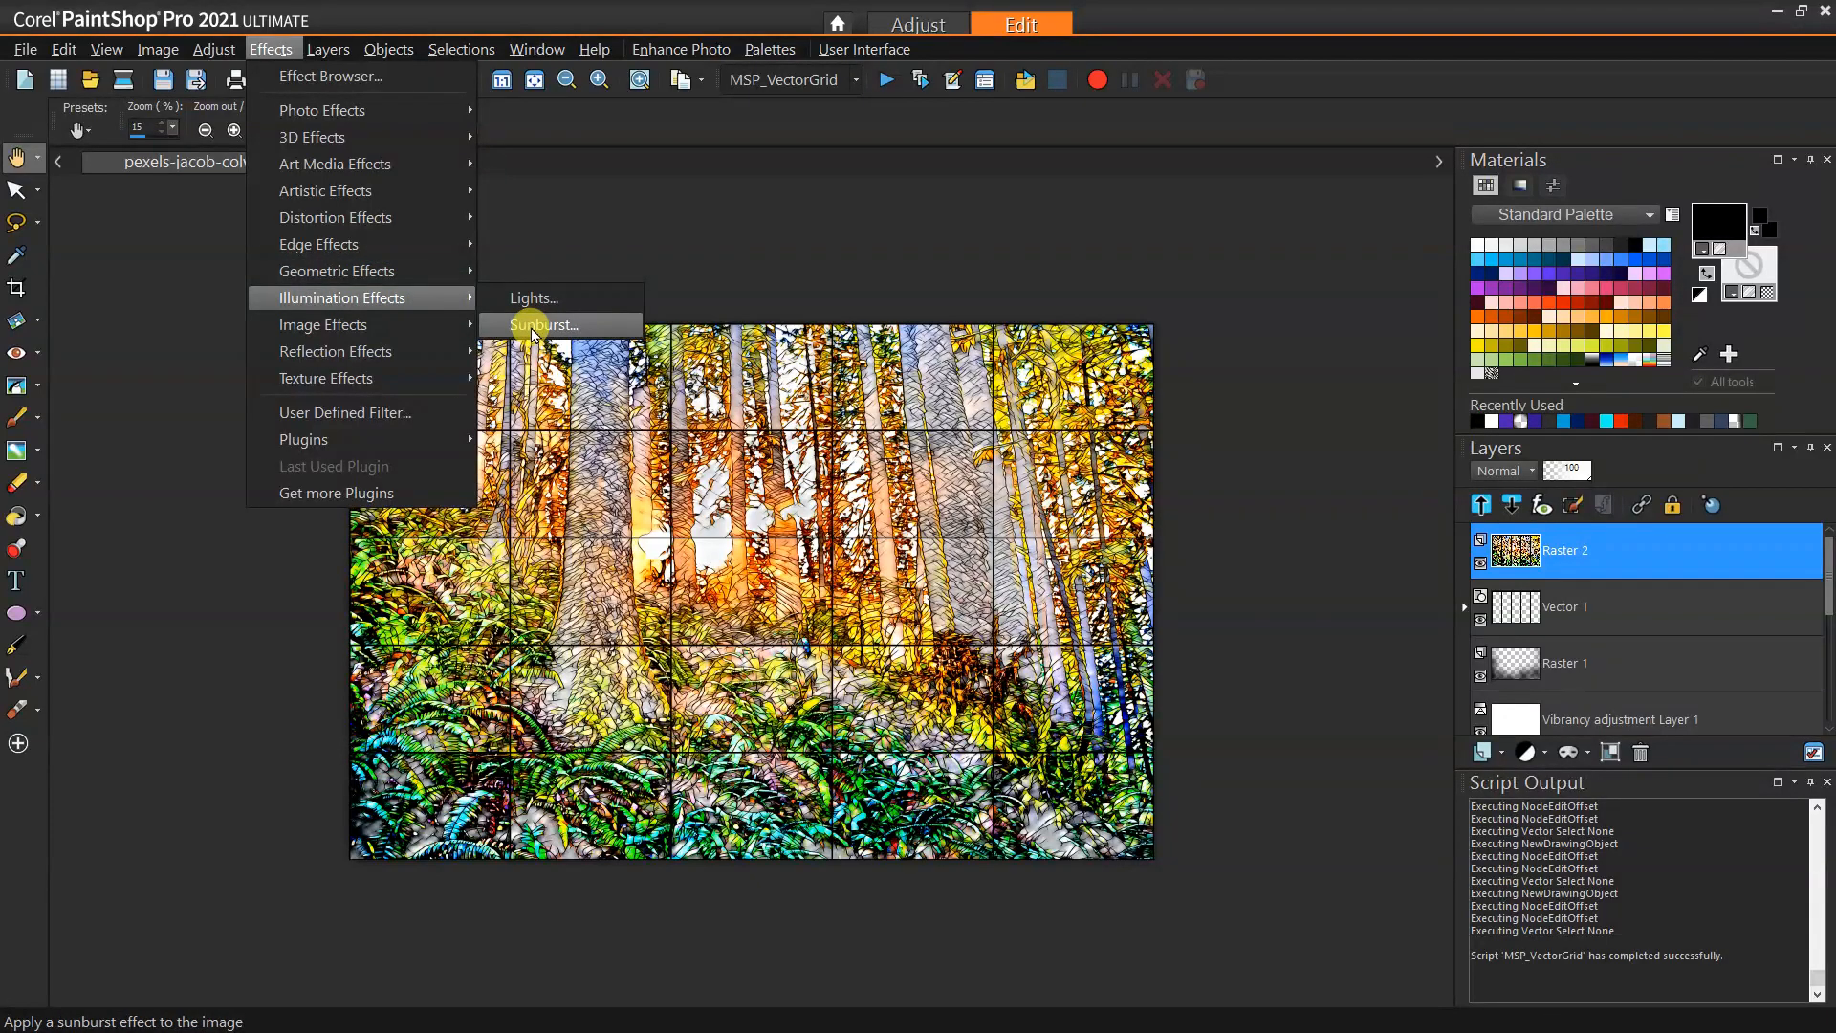
click(533, 326)
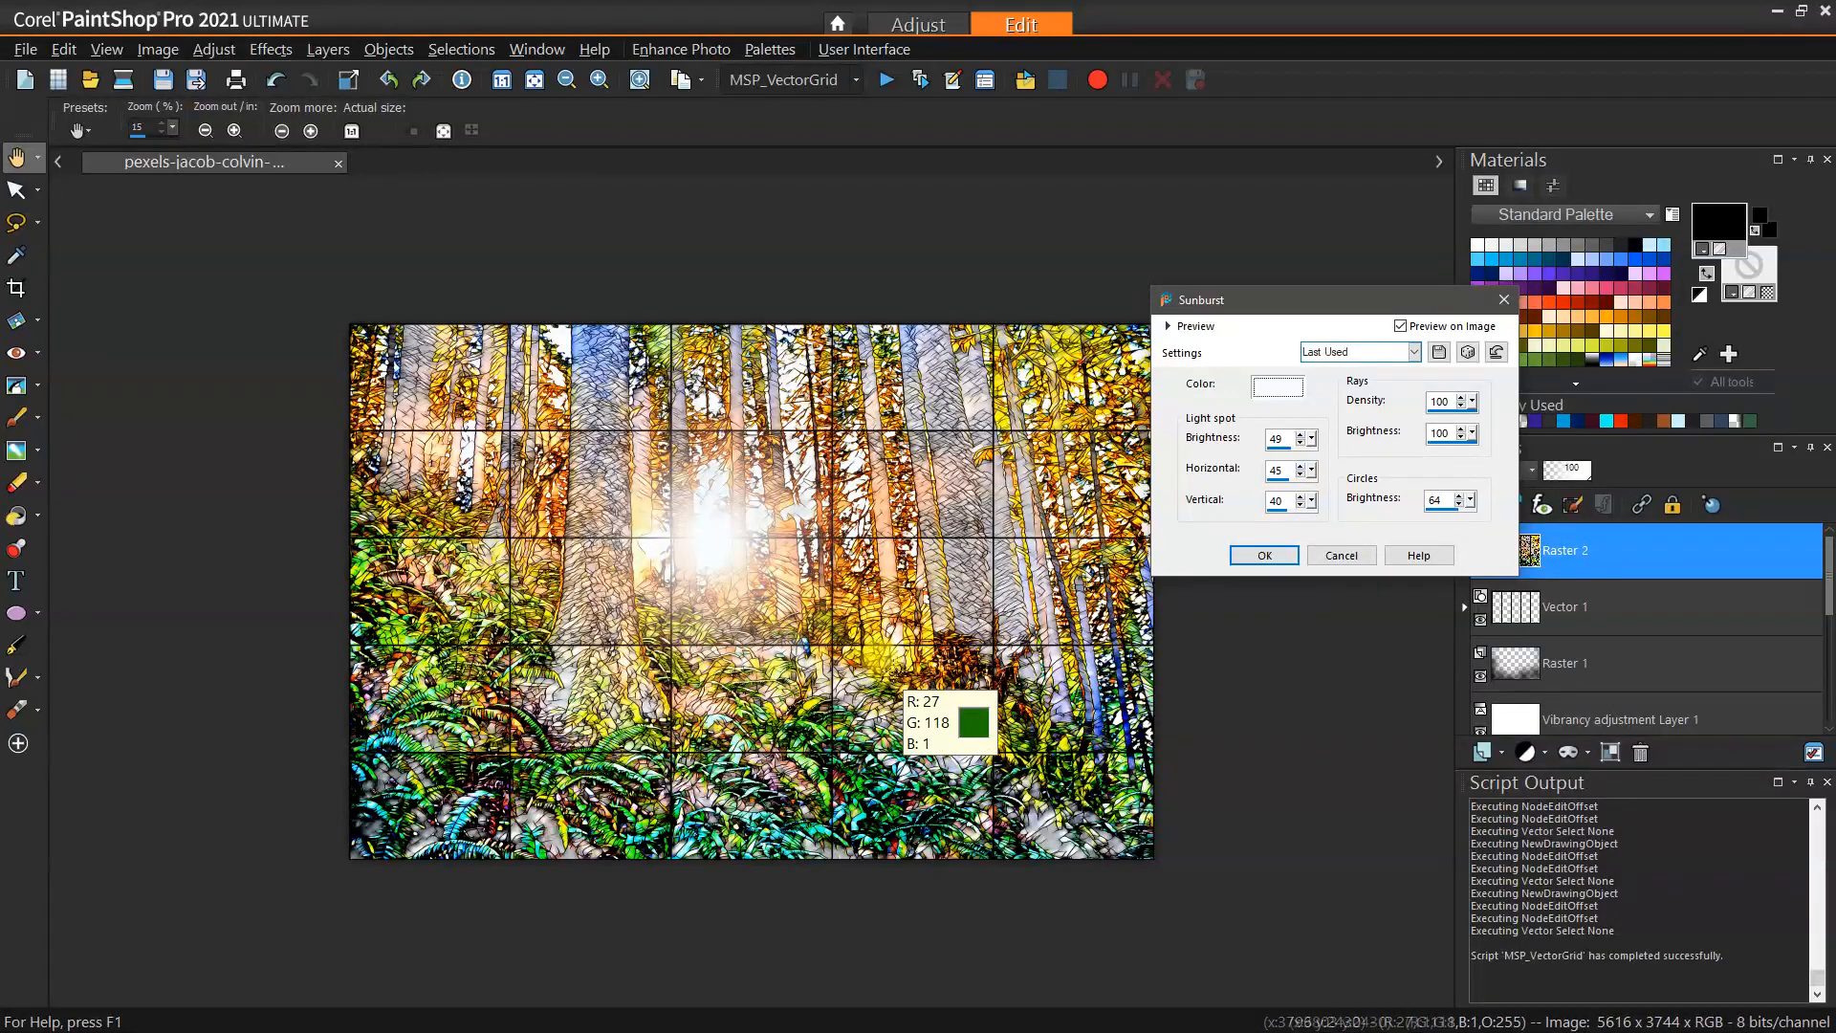
click(1265, 558)
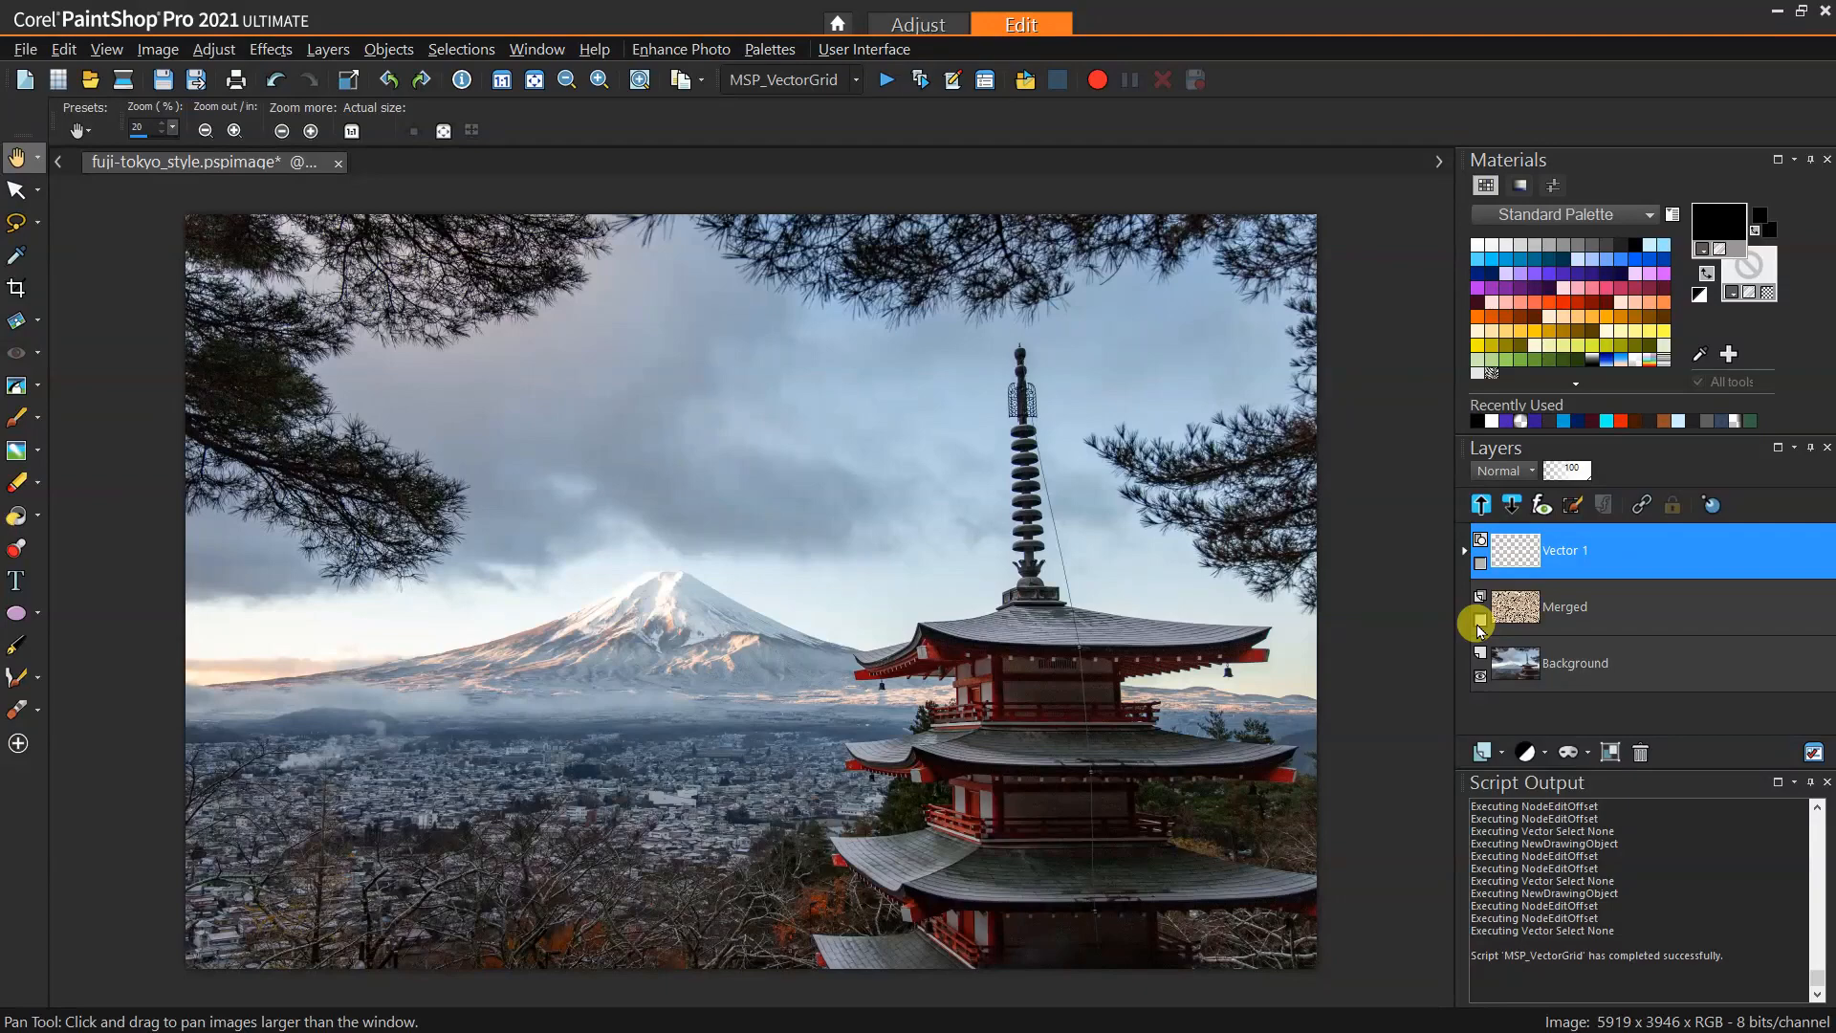
Show the Merged layer of fuji-tokyo_style, comparing it with the original photo and the Vector 1 grid, and leave the grid hidden
click(1479, 622)
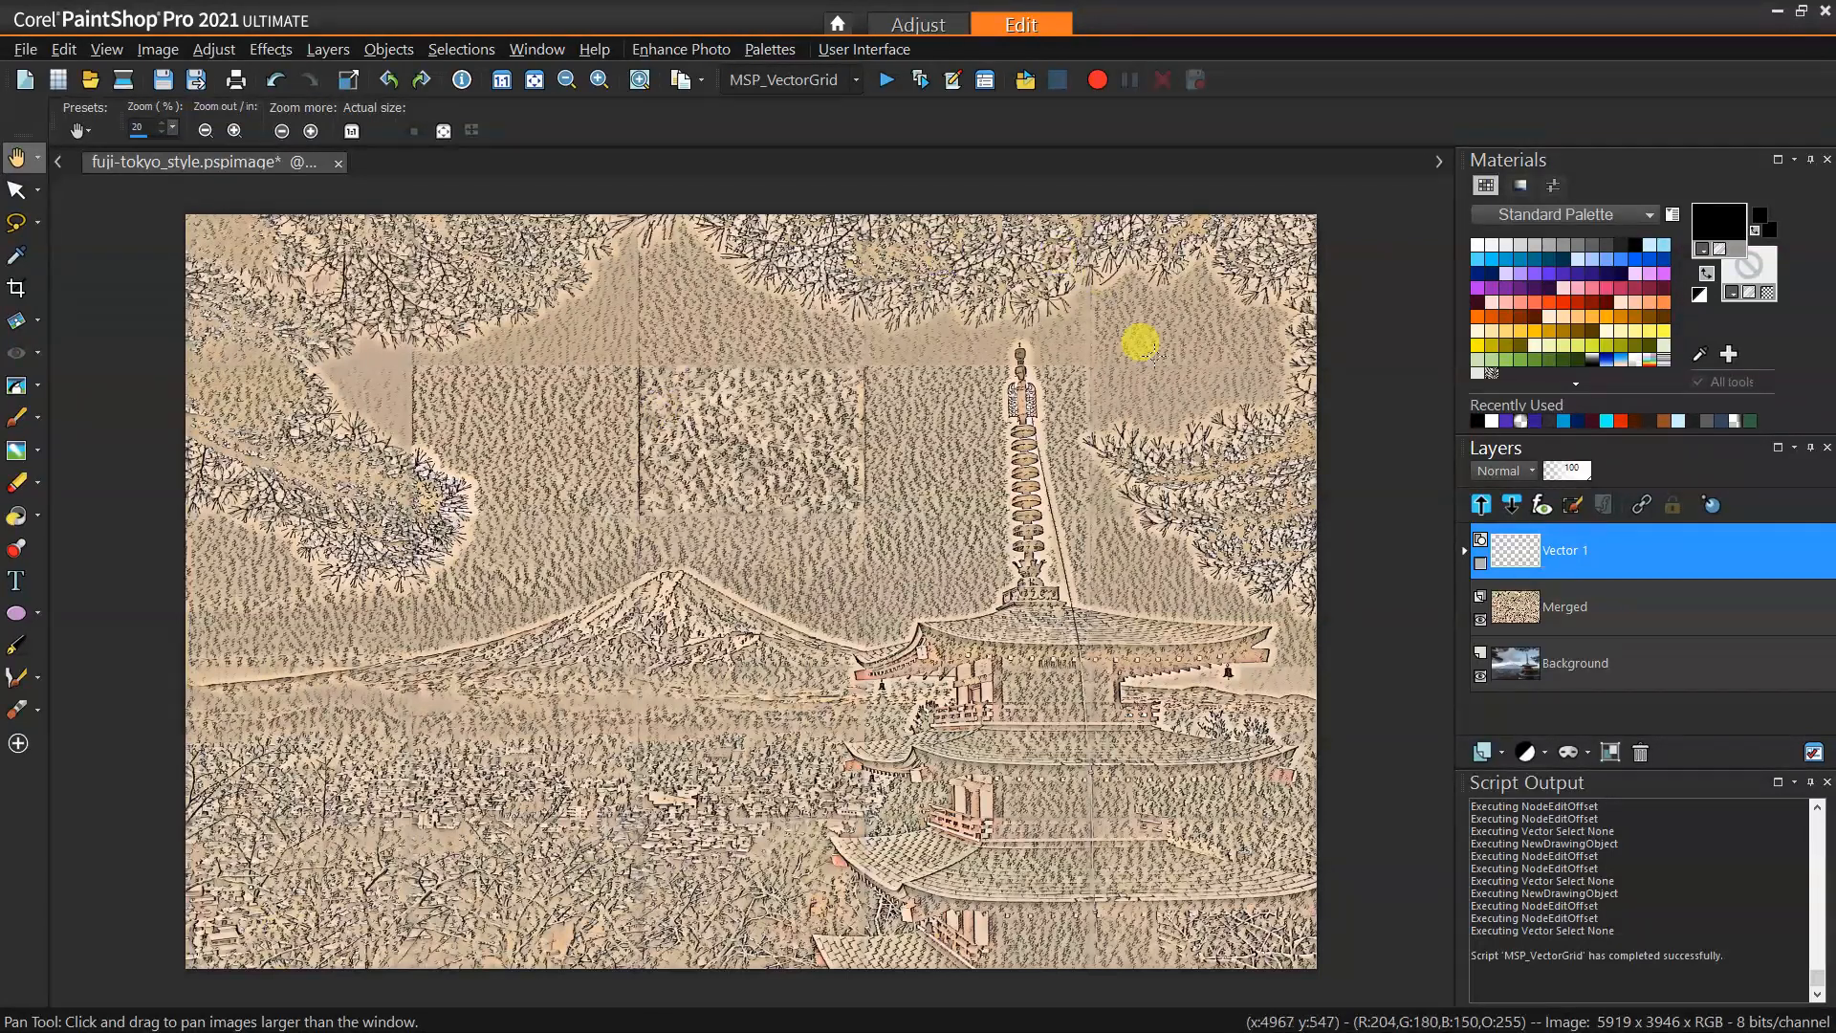
click(1479, 619)
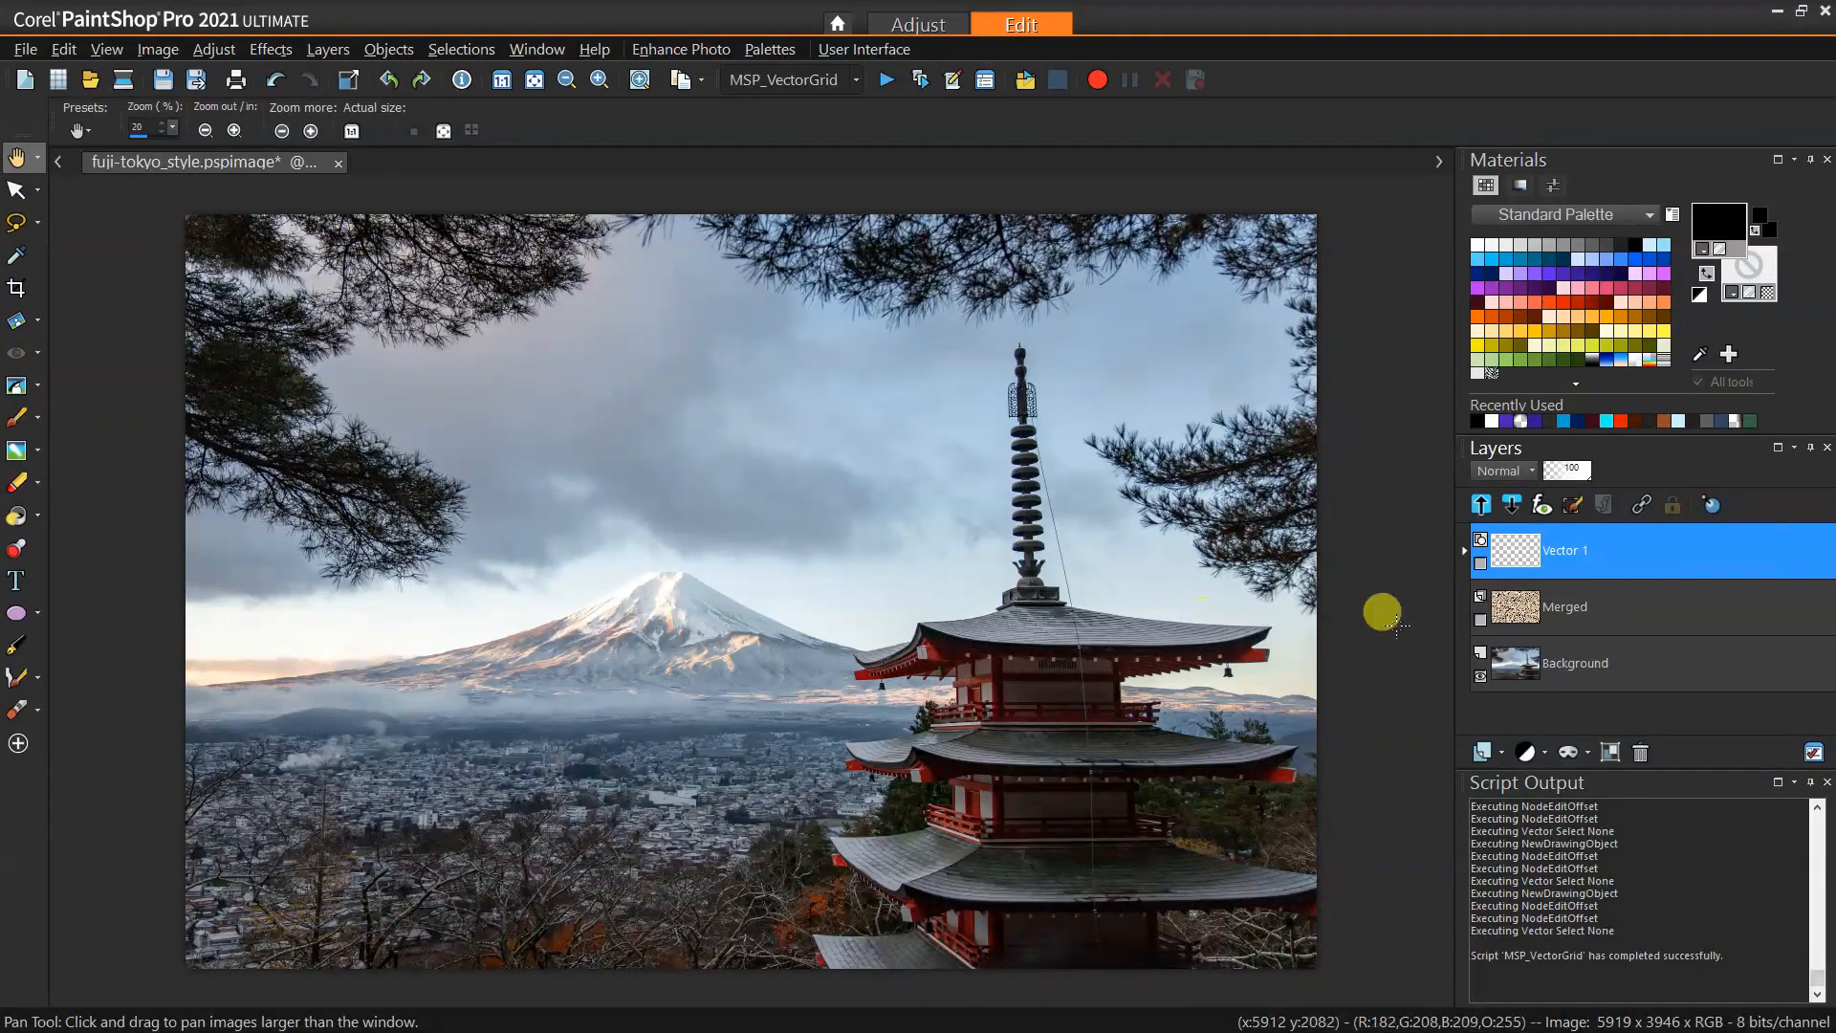
click(1478, 619)
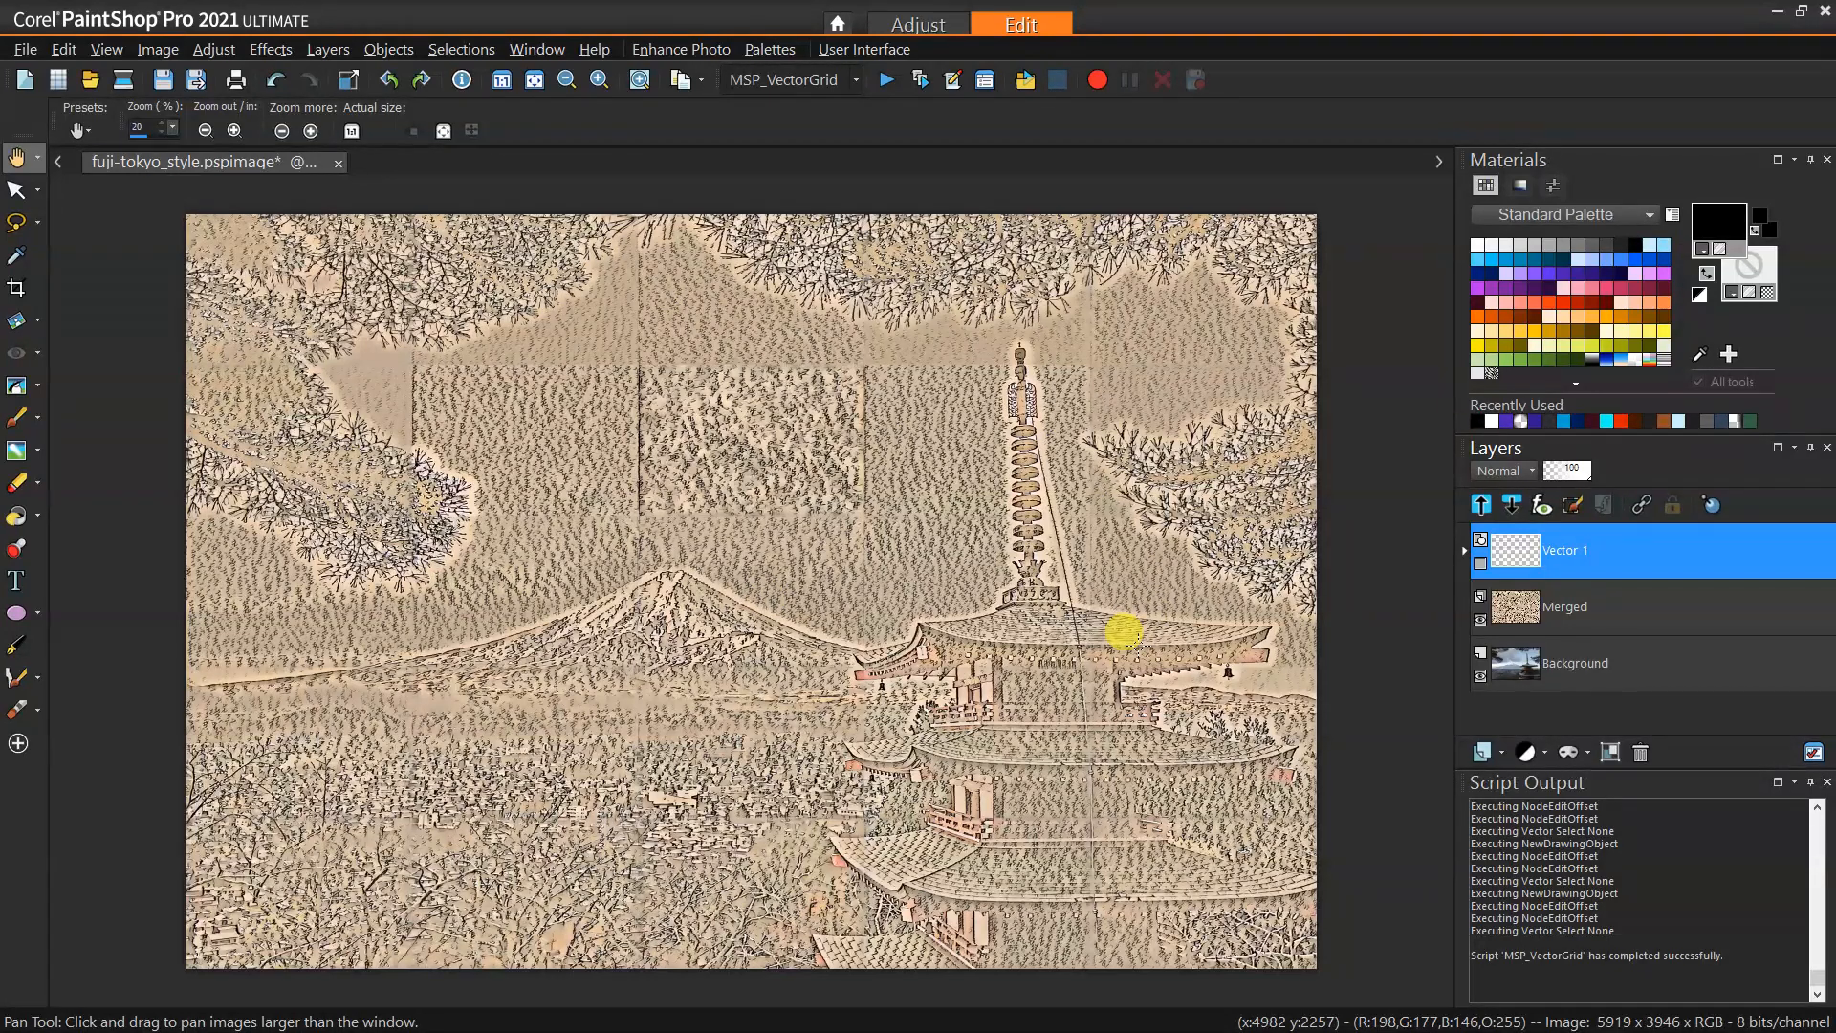
click(1479, 559)
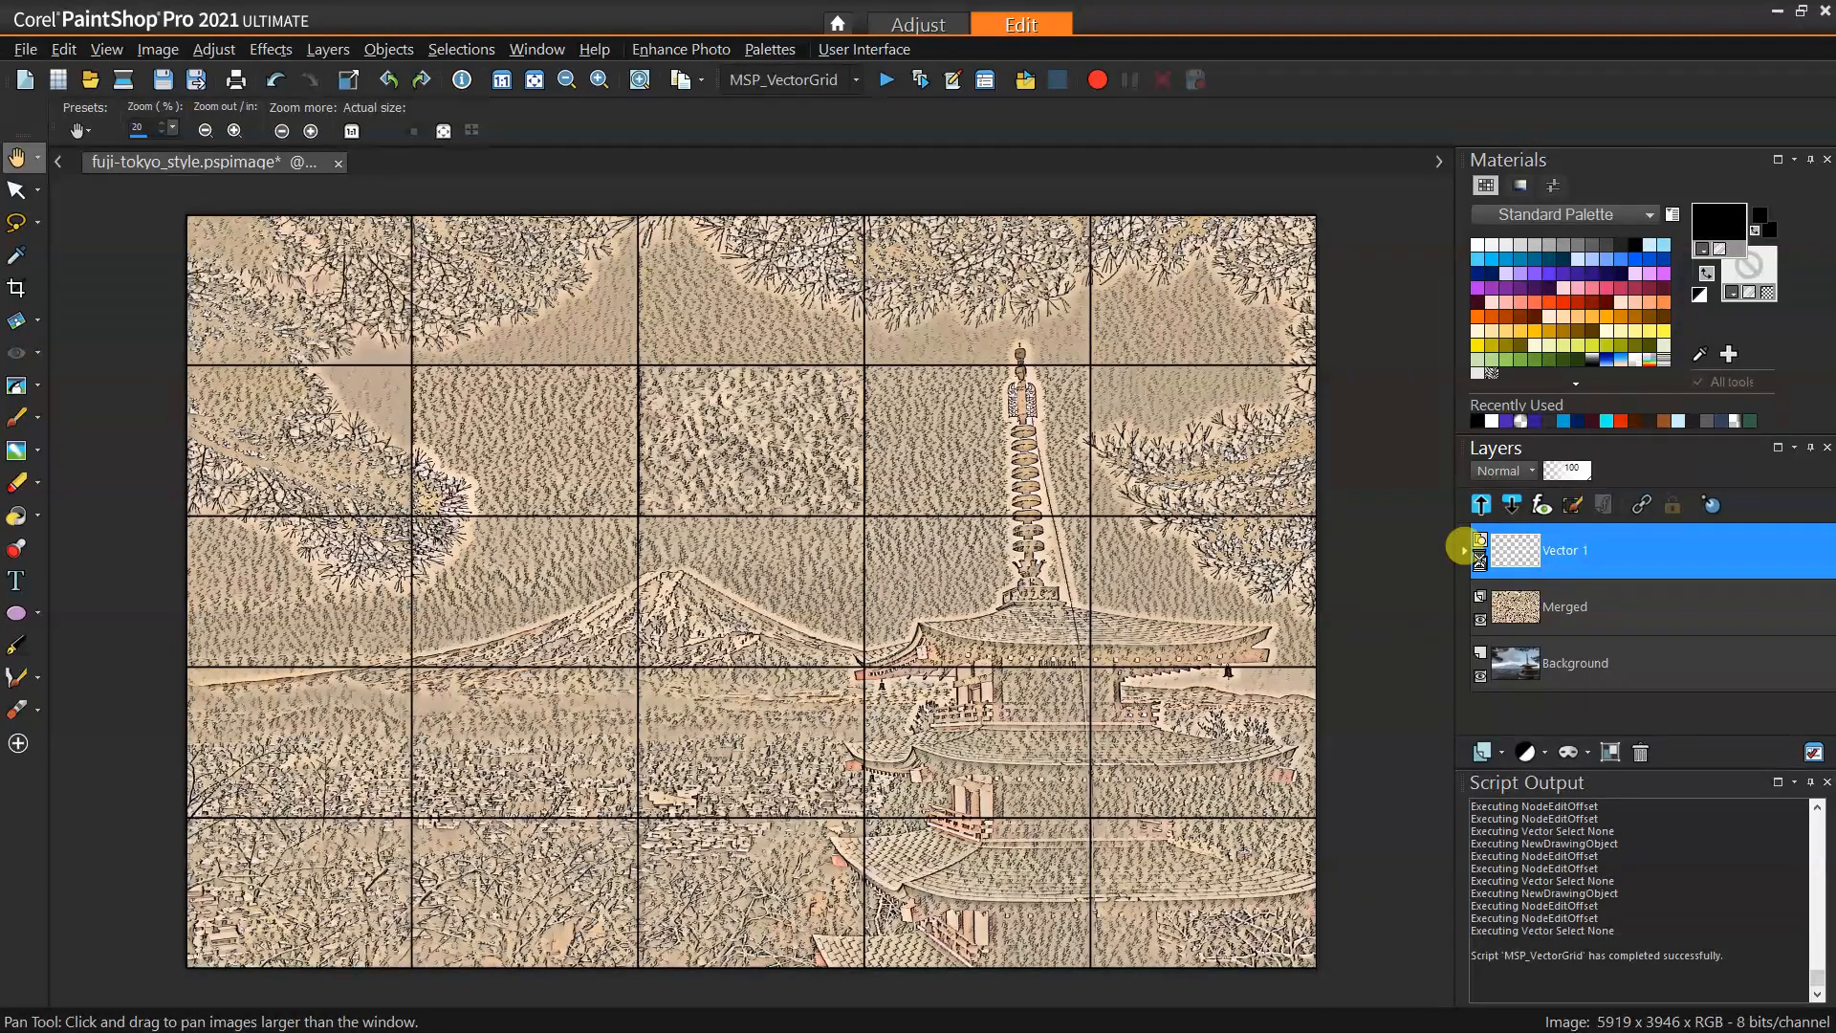
click(1479, 560)
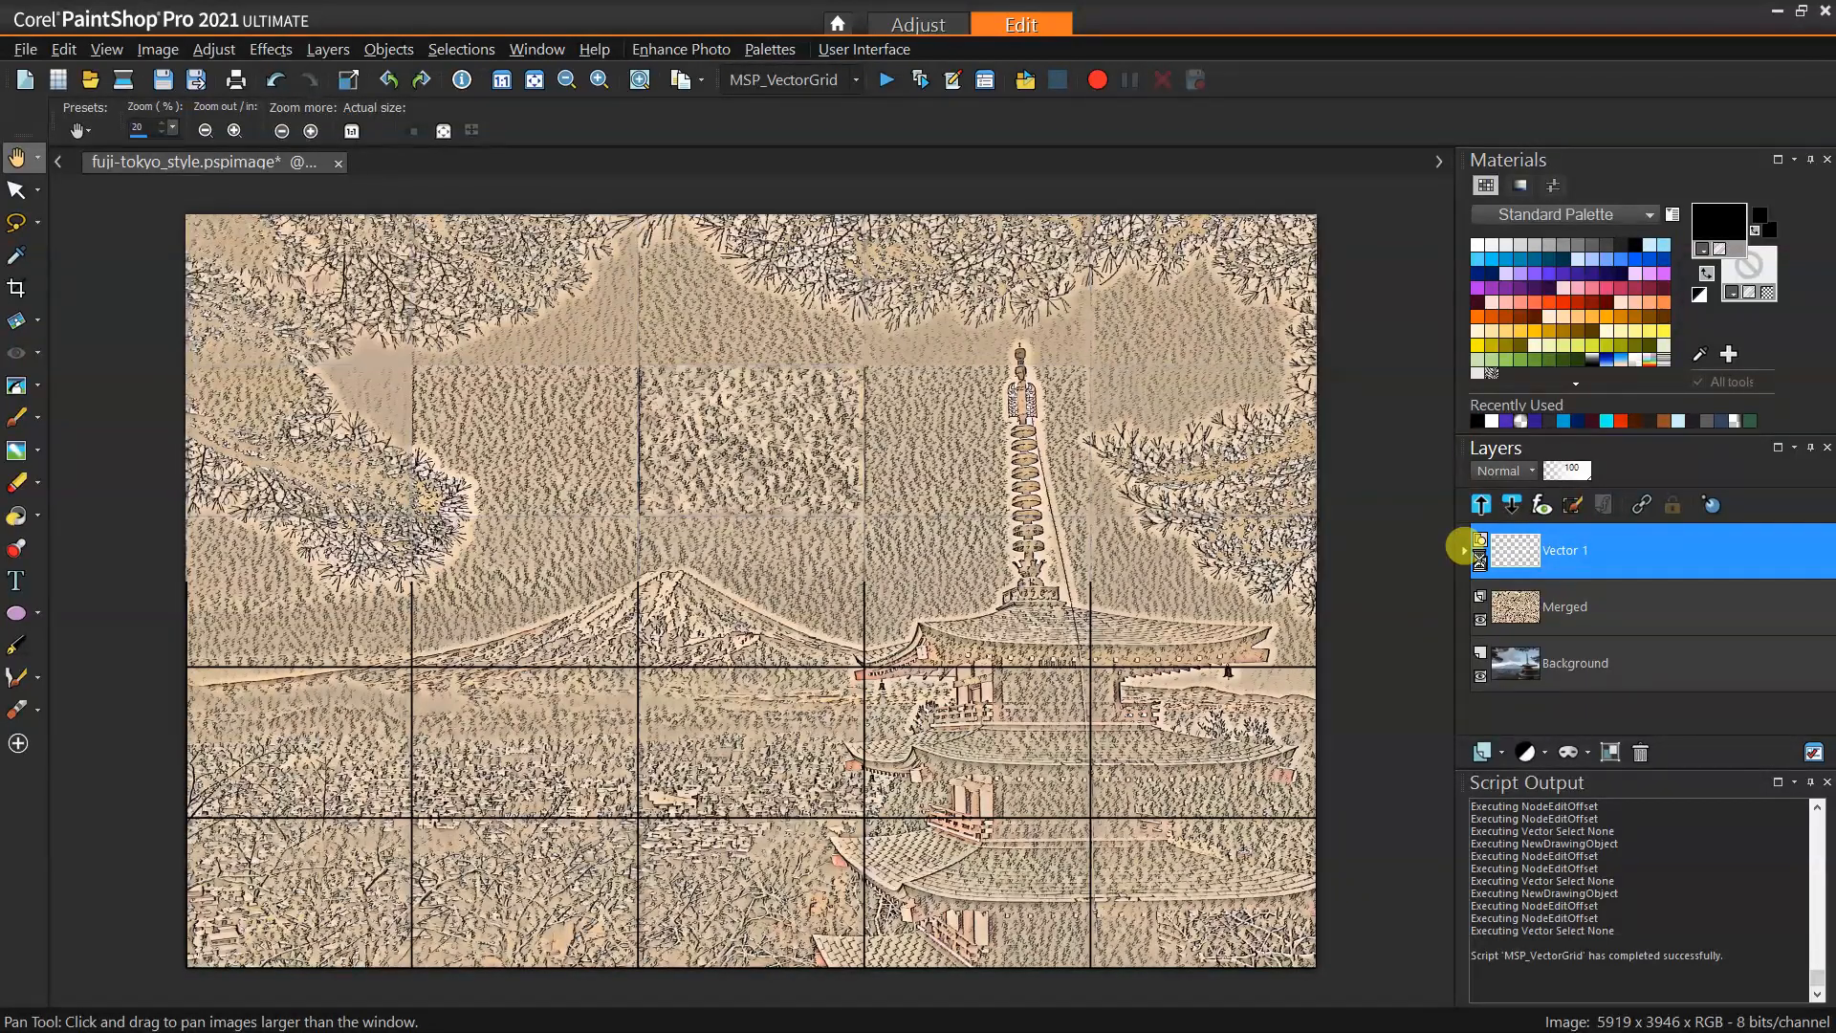
On the Merged layer, use the Clone Brush to cover the mismatched square and tile seams in the sky, undoing an unwanted stroke
click(1523, 604)
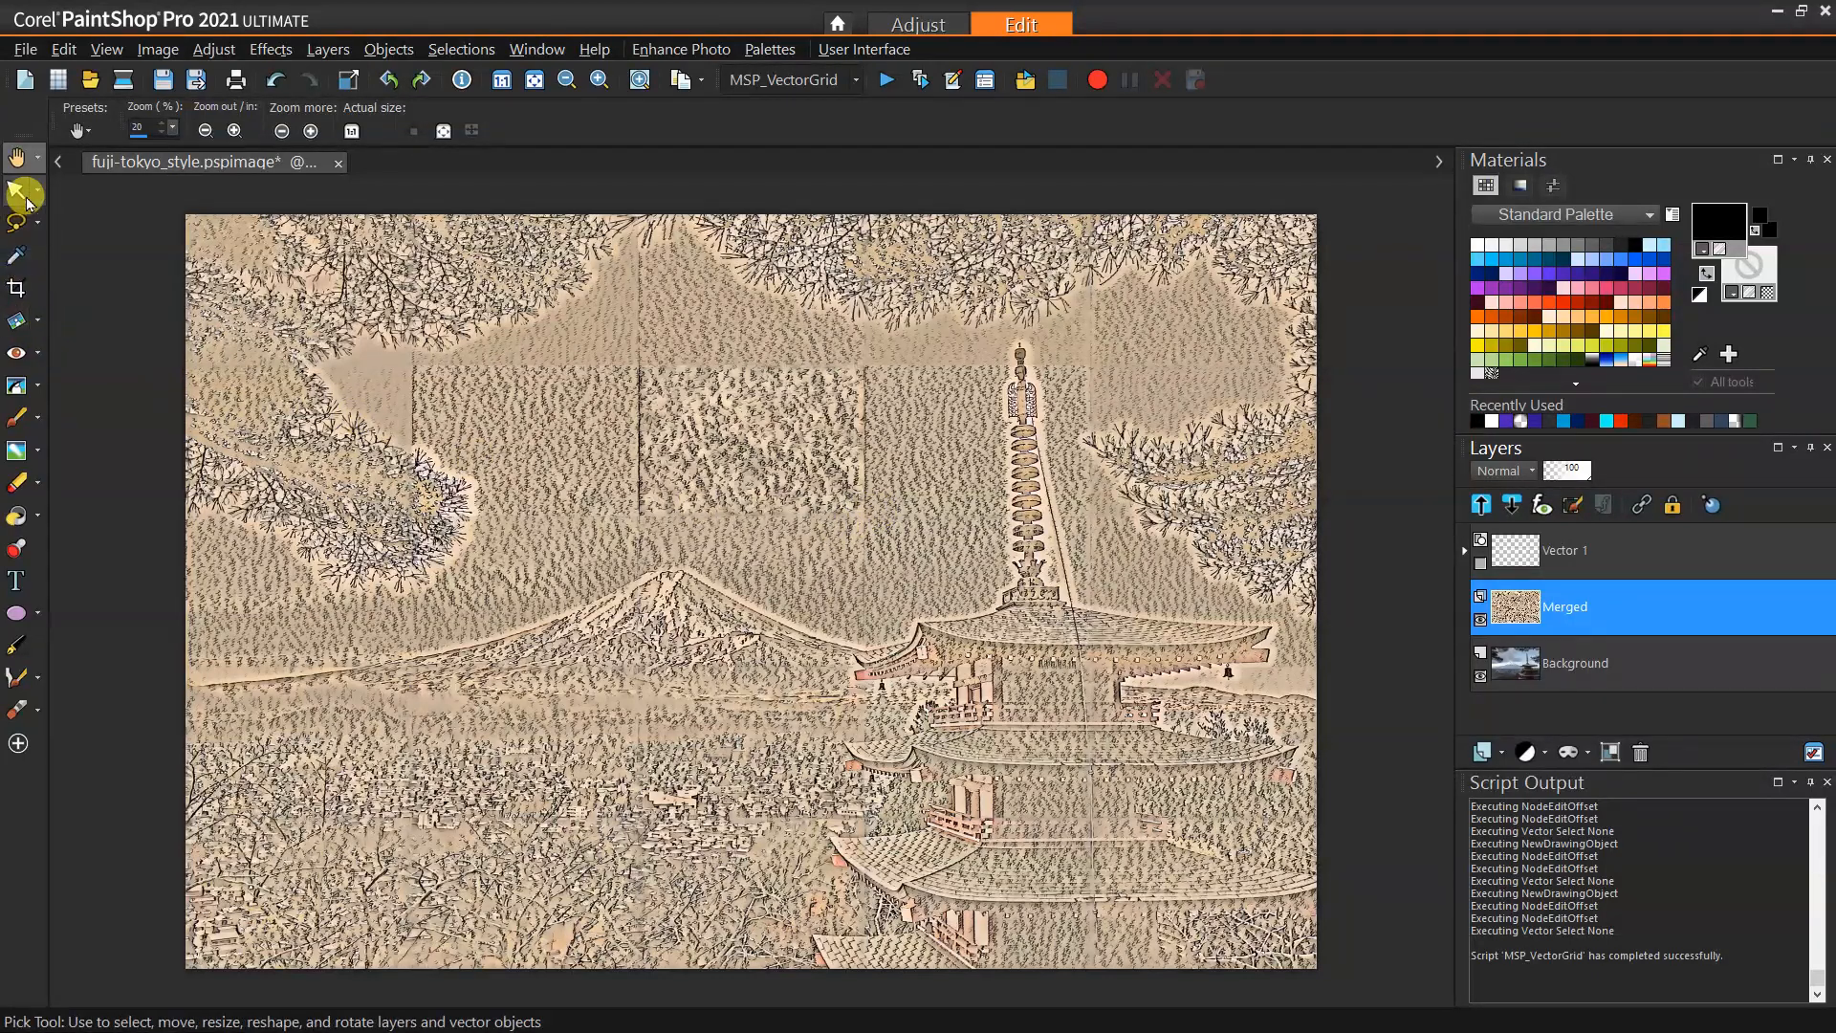
click(39, 389)
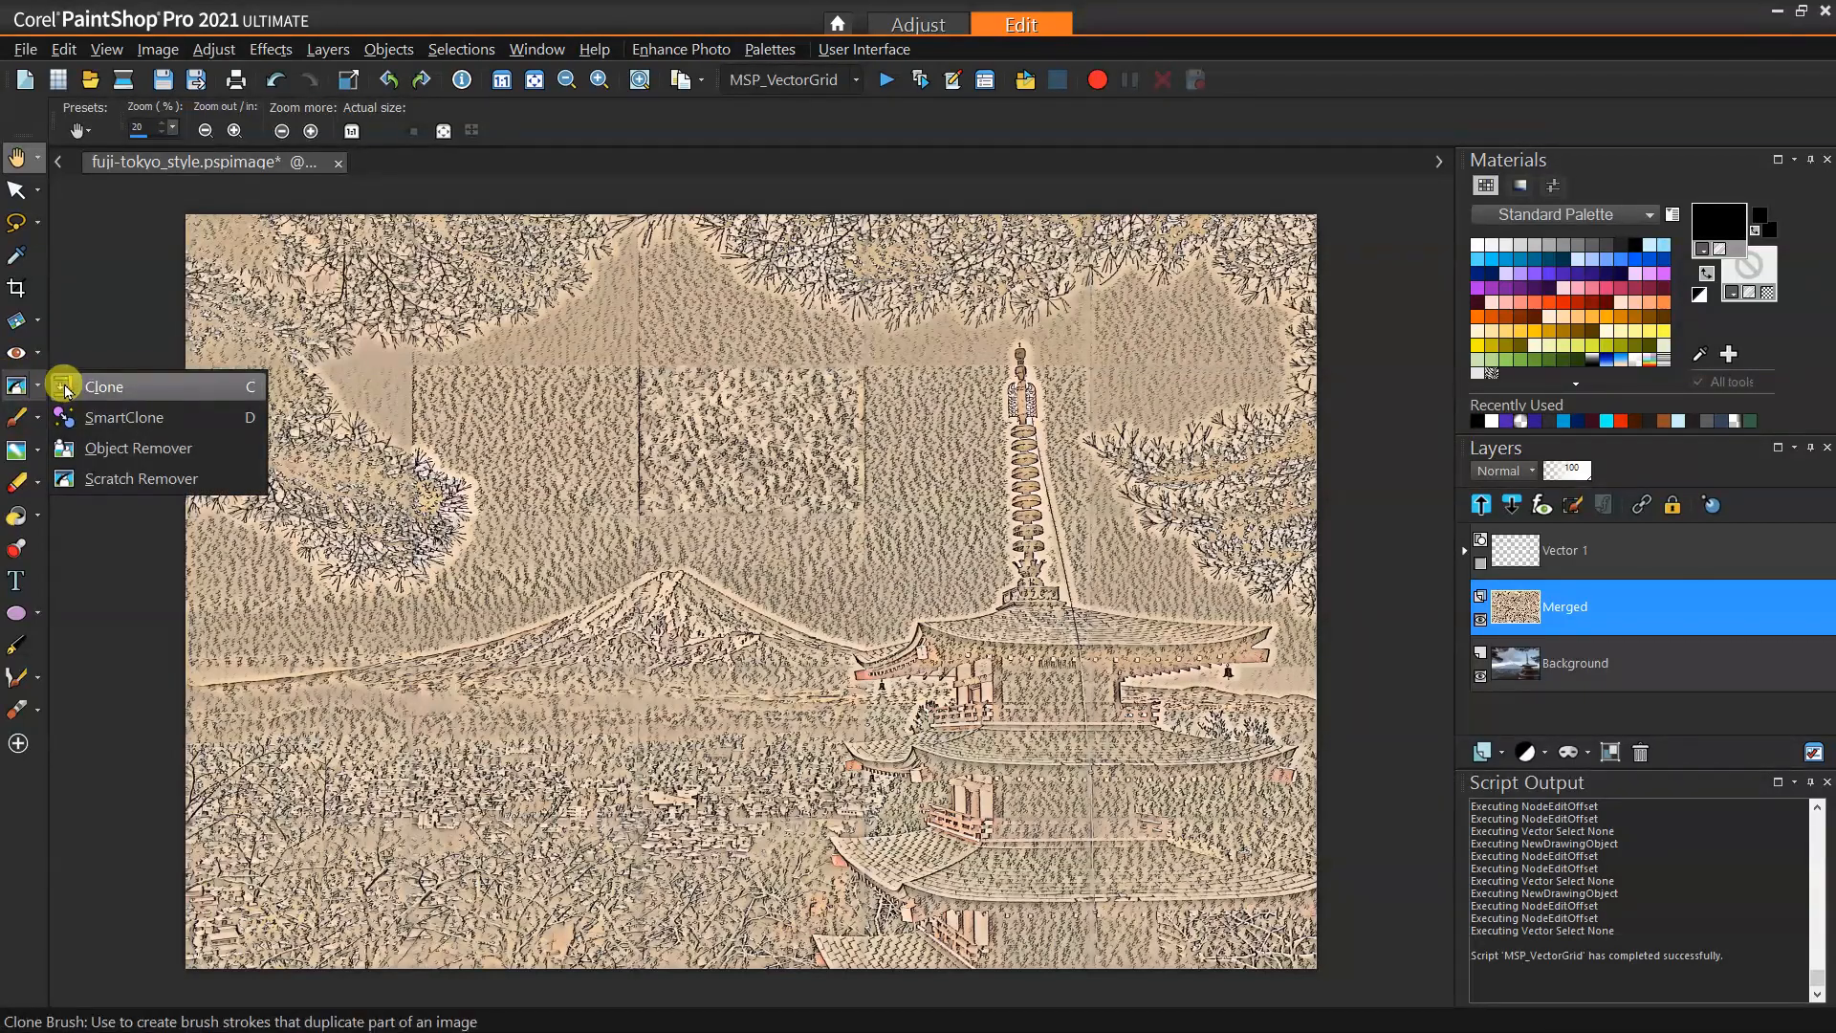
click(81, 386)
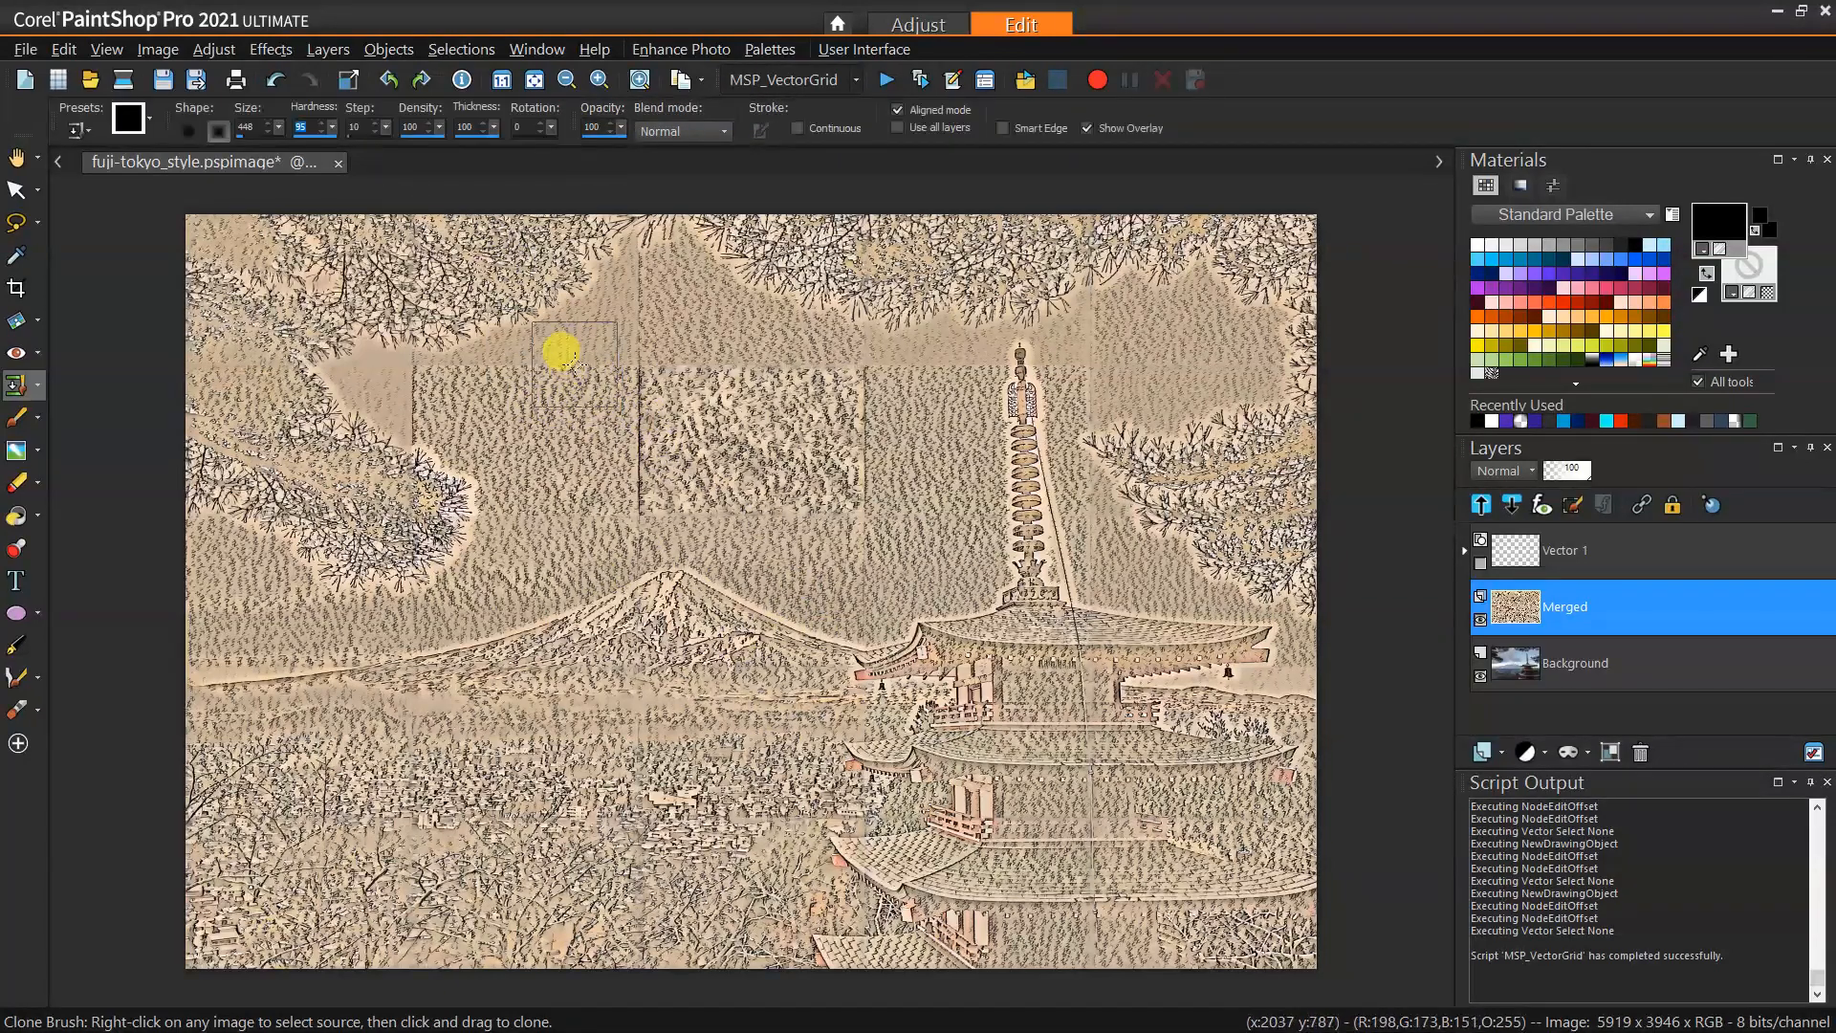
mouse_move(564, 362)
mouse_down()
mouse_move(552, 424)
mouse_move(588, 466)
mouse_move(576, 399)
mouse_move(536, 403)
mouse_move(651, 422)
mouse_move(620, 434)
mouse_move(759, 601)
mouse_move(747, 433)
mouse_move(649, 453)
mouse_move(583, 438)
mouse_move(576, 409)
mouse_move(508, 388)
mouse_move(504, 354)
mouse_move(604, 337)
mouse_move(653, 354)
mouse_move(679, 300)
mouse_move(617, 311)
mouse_move(629, 274)
mouse_move(616, 370)
mouse_move(567, 375)
mouse_move(588, 317)
mouse_move(621, 434)
mouse_move(673, 314)
mouse_move(695, 484)
mouse_move(886, 447)
mouse_move(528, 413)
mouse_move(789, 418)
mouse_move(797, 478)
mouse_move(695, 437)
mouse_move(771, 478)
mouse_move(835, 479)
mouse_move(644, 455)
mouse_move(739, 452)
mouse_move(859, 372)
mouse_move(939, 383)
mouse_move(791, 439)
mouse_move(823, 497)
mouse_move(733, 507)
mouse_move(642, 497)
mouse_move(758, 492)
mouse_move(602, 422)
mouse_move(807, 364)
mouse_move(1131, 359)
mouse_up()
key(ctrl+z)
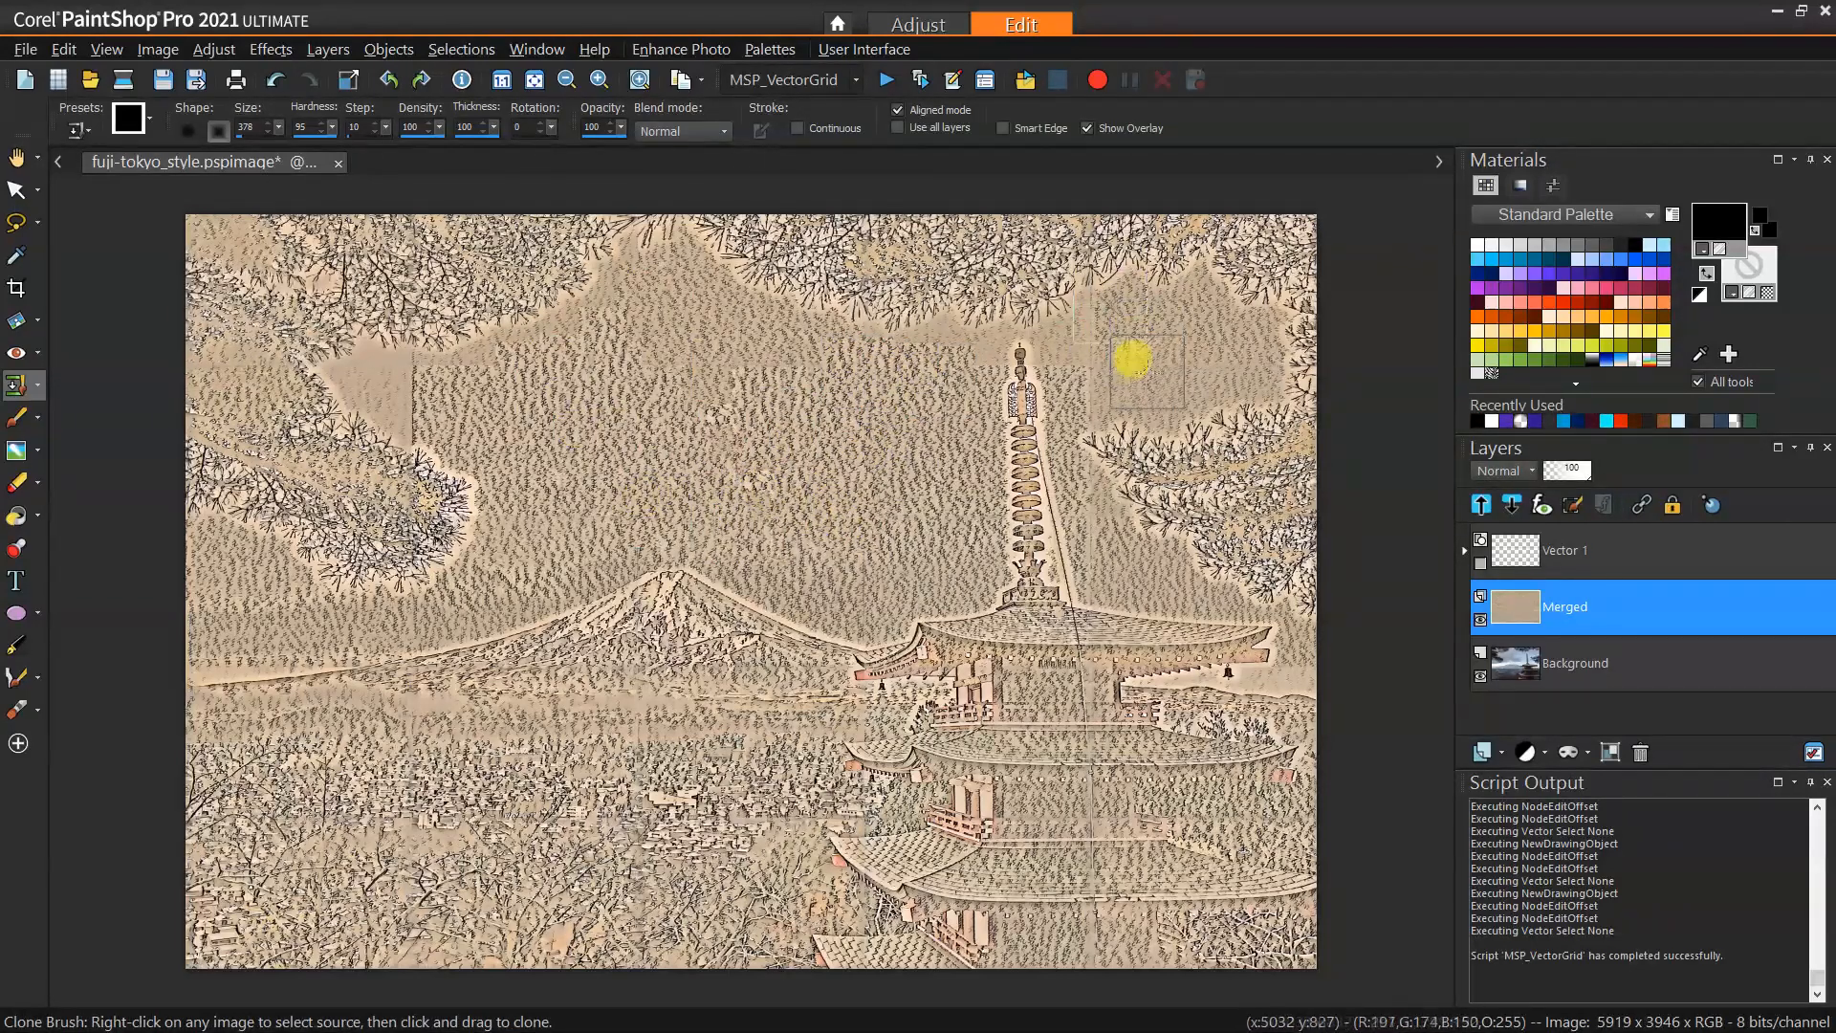
Resample nearby sky texture and clone over the remaining tile edges beside the left branches and the pagoda spire
right_click(617, 466)
mouse_move(578, 422)
alt+mouse_down()
mouse_move(396, 363)
mouse_move(368, 374)
mouse_move(469, 409)
mouse_move(371, 374)
alt+mouse_up()
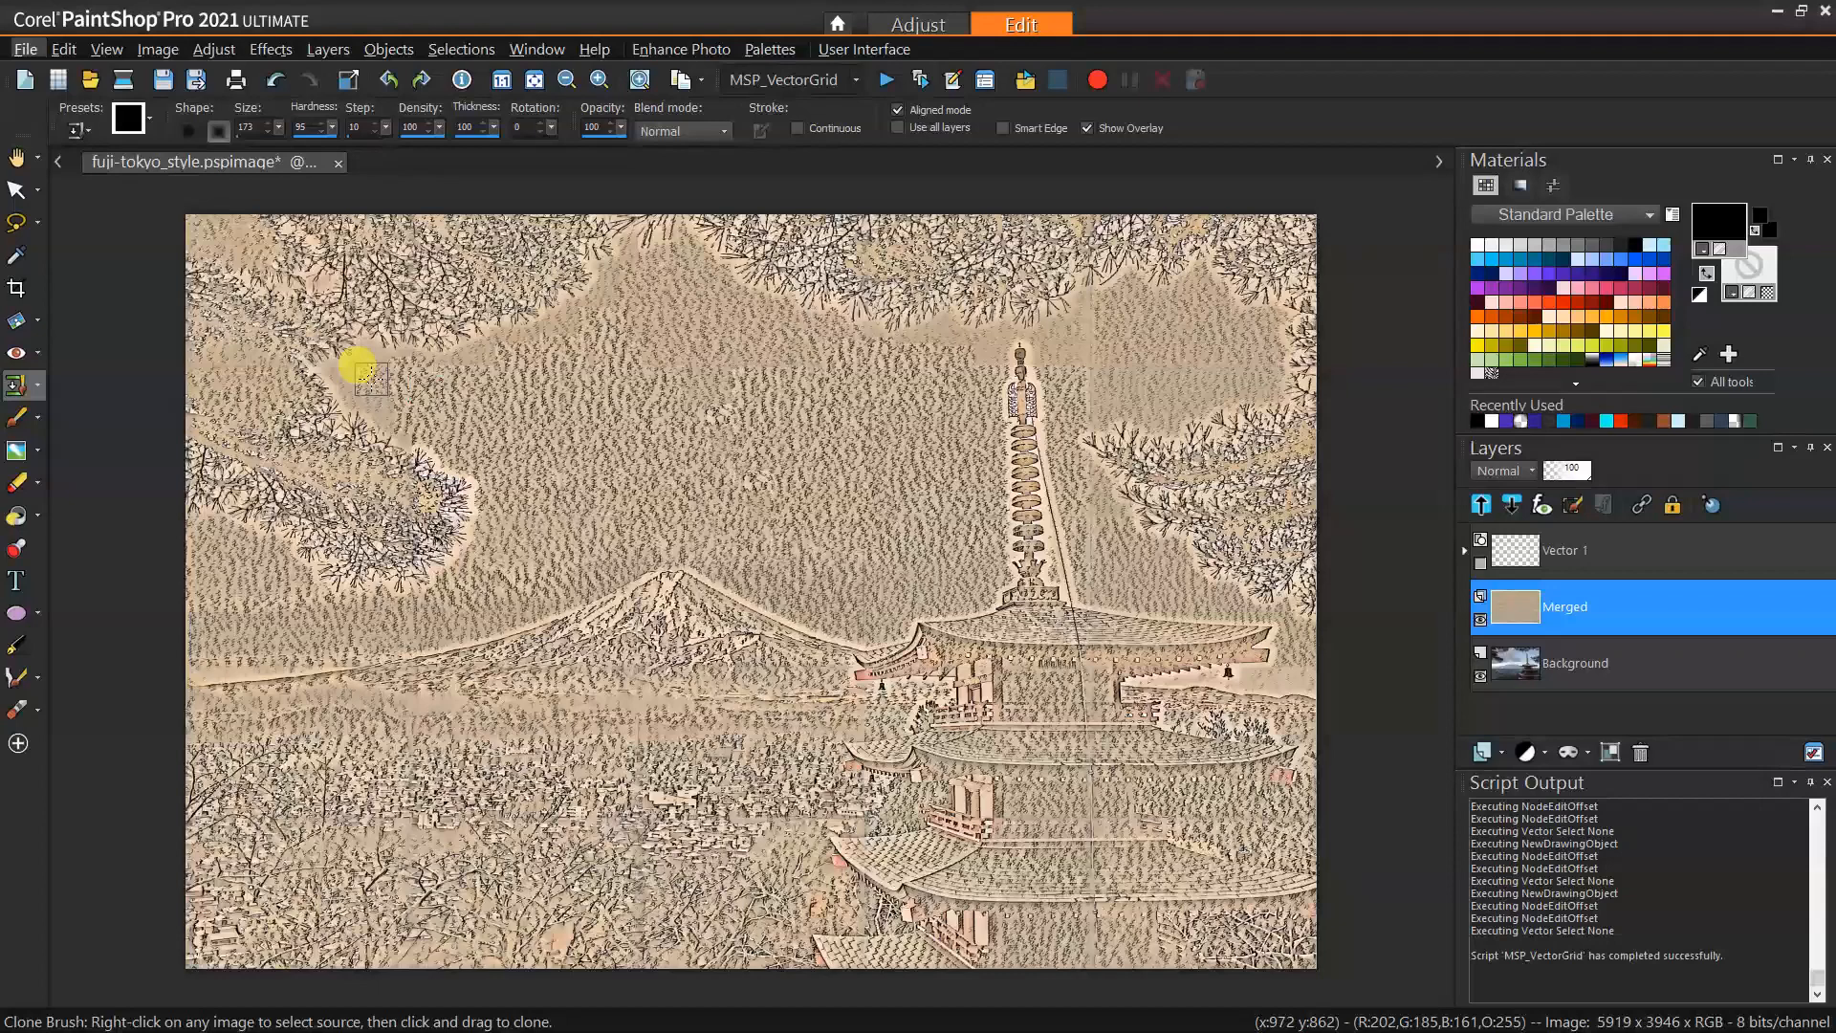
right_click(402, 381)
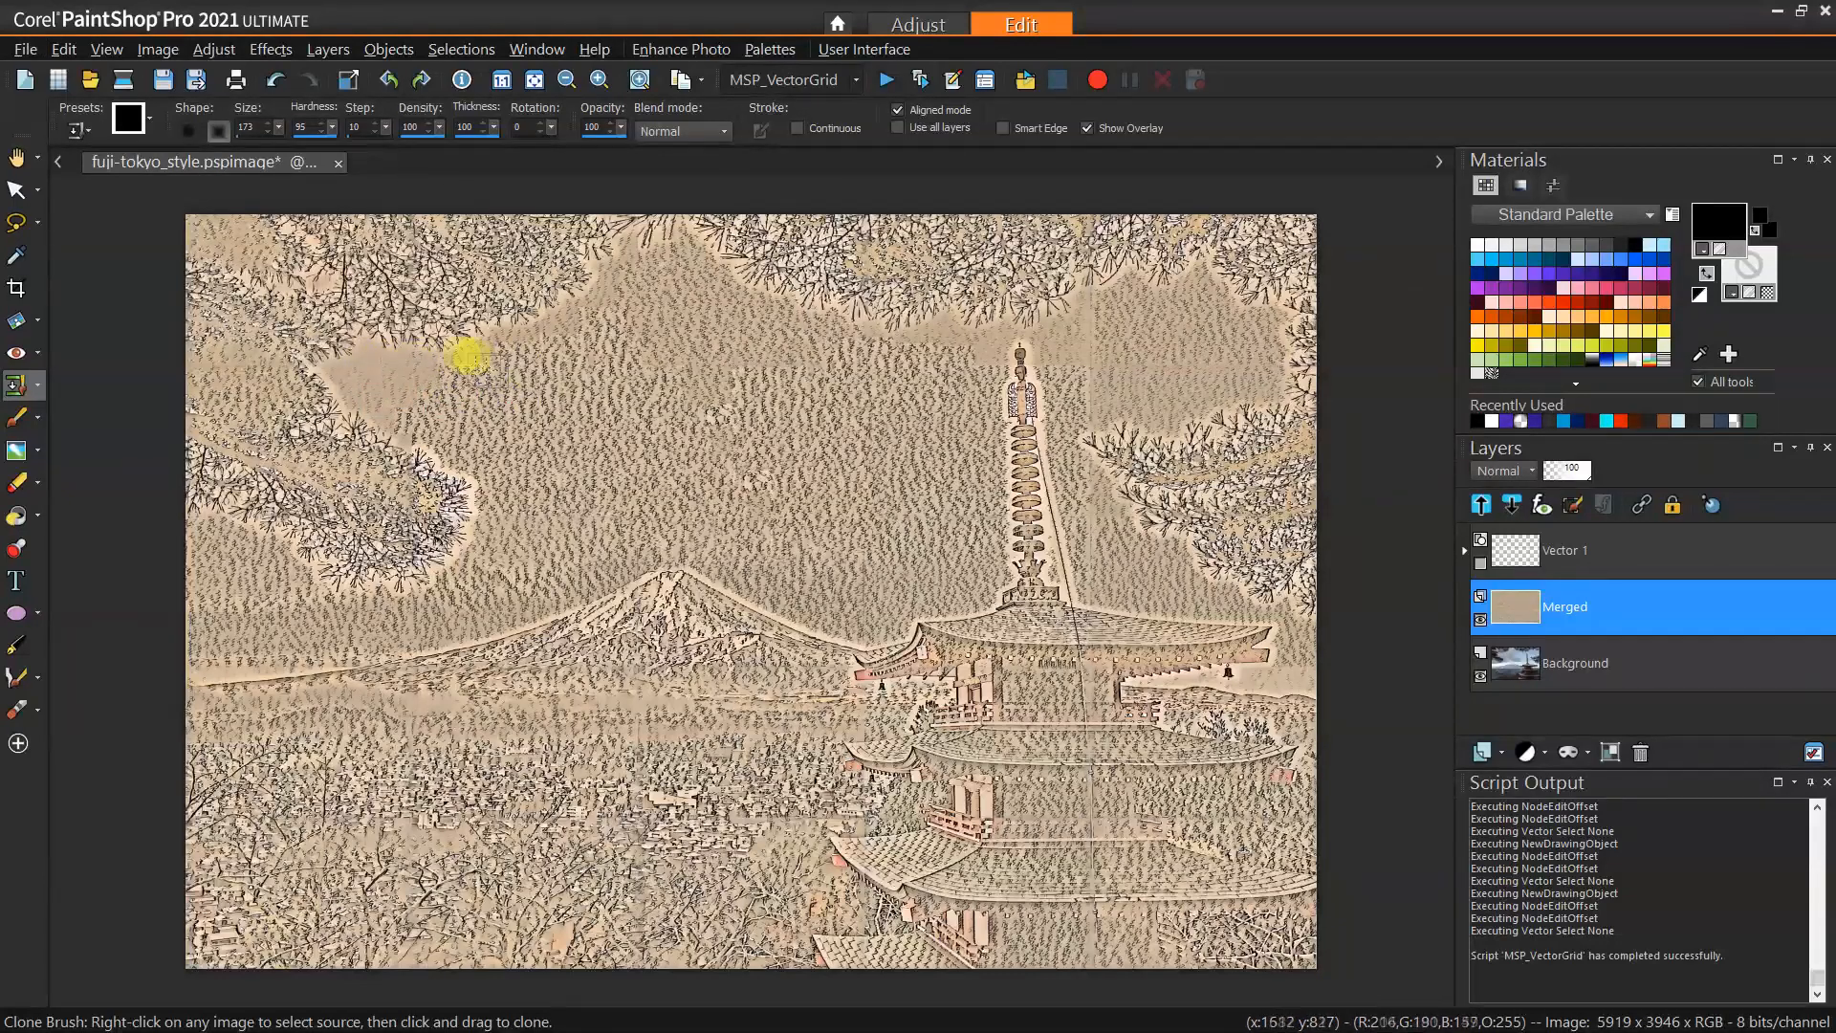
mouse_move(1140, 329)
alt+mouse_down()
mouse_move(1083, 352)
mouse_move(1169, 379)
mouse_move(1115, 345)
mouse_move(1082, 388)
mouse_move(1162, 348)
mouse_move(1153, 332)
mouse_move(1149, 376)
mouse_move(1184, 324)
mouse_move(1193, 351)
mouse_move(1220, 332)
mouse_move(1078, 314)
mouse_move(1069, 340)
mouse_move(901, 375)
mouse_move(967, 345)
mouse_move(908, 446)
mouse_move(1117, 569)
mouse_move(1072, 484)
mouse_move(1086, 511)
mouse_move(583, 504)
mouse_move(500, 398)
mouse_move(480, 410)
mouse_move(870, 394)
mouse_move(935, 340)
mouse_move(767, 406)
mouse_move(362, 372)
mouse_move(386, 383)
mouse_move(392, 277)
alt+mouse_up()
Set the Clone Brush hardness to 65 and opacity to 79 while blending the sky texture beside the upper-left branches
drag(332, 127, 304, 131)
mouse_move(440, 394)
mouse_down()
mouse_move(397, 377)
mouse_move(414, 398)
mouse_move(427, 373)
mouse_move(369, 372)
mouse_up()
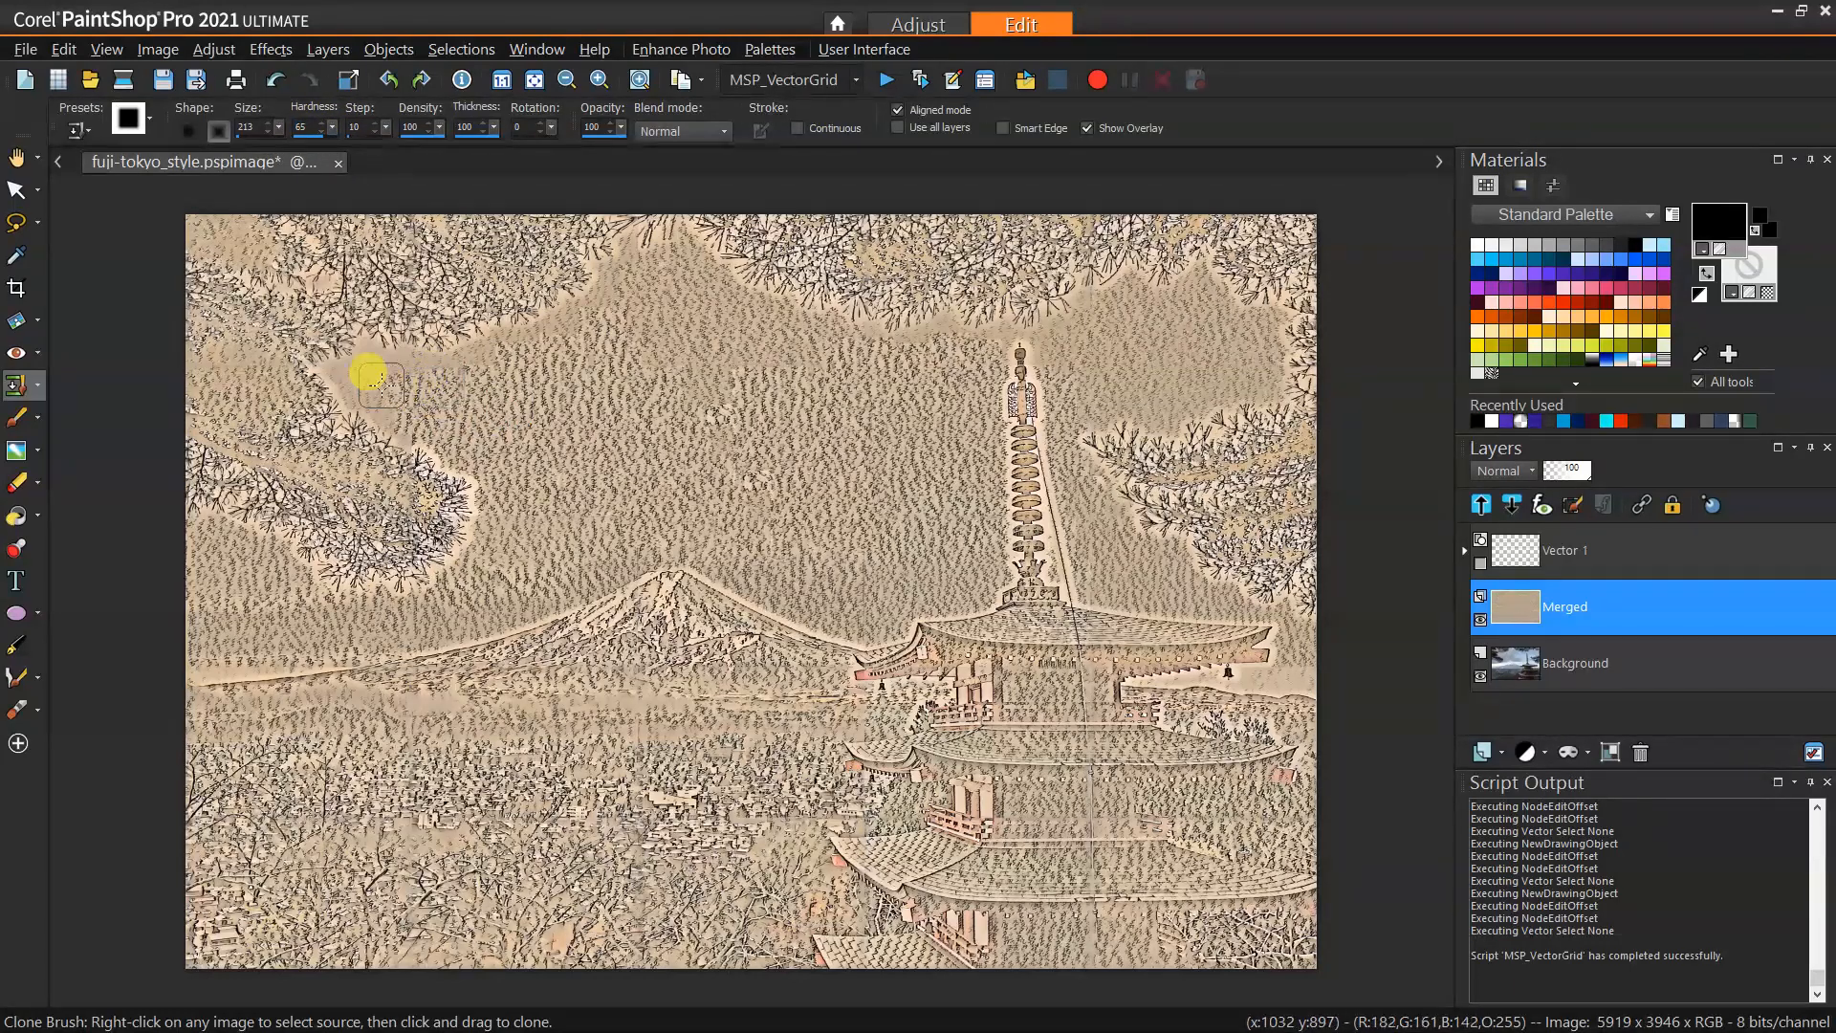
drag(620, 127, 599, 128)
mouse_move(442, 368)
mouse_down()
mouse_move(361, 366)
mouse_move(381, 385)
mouse_move(574, 390)
mouse_up()
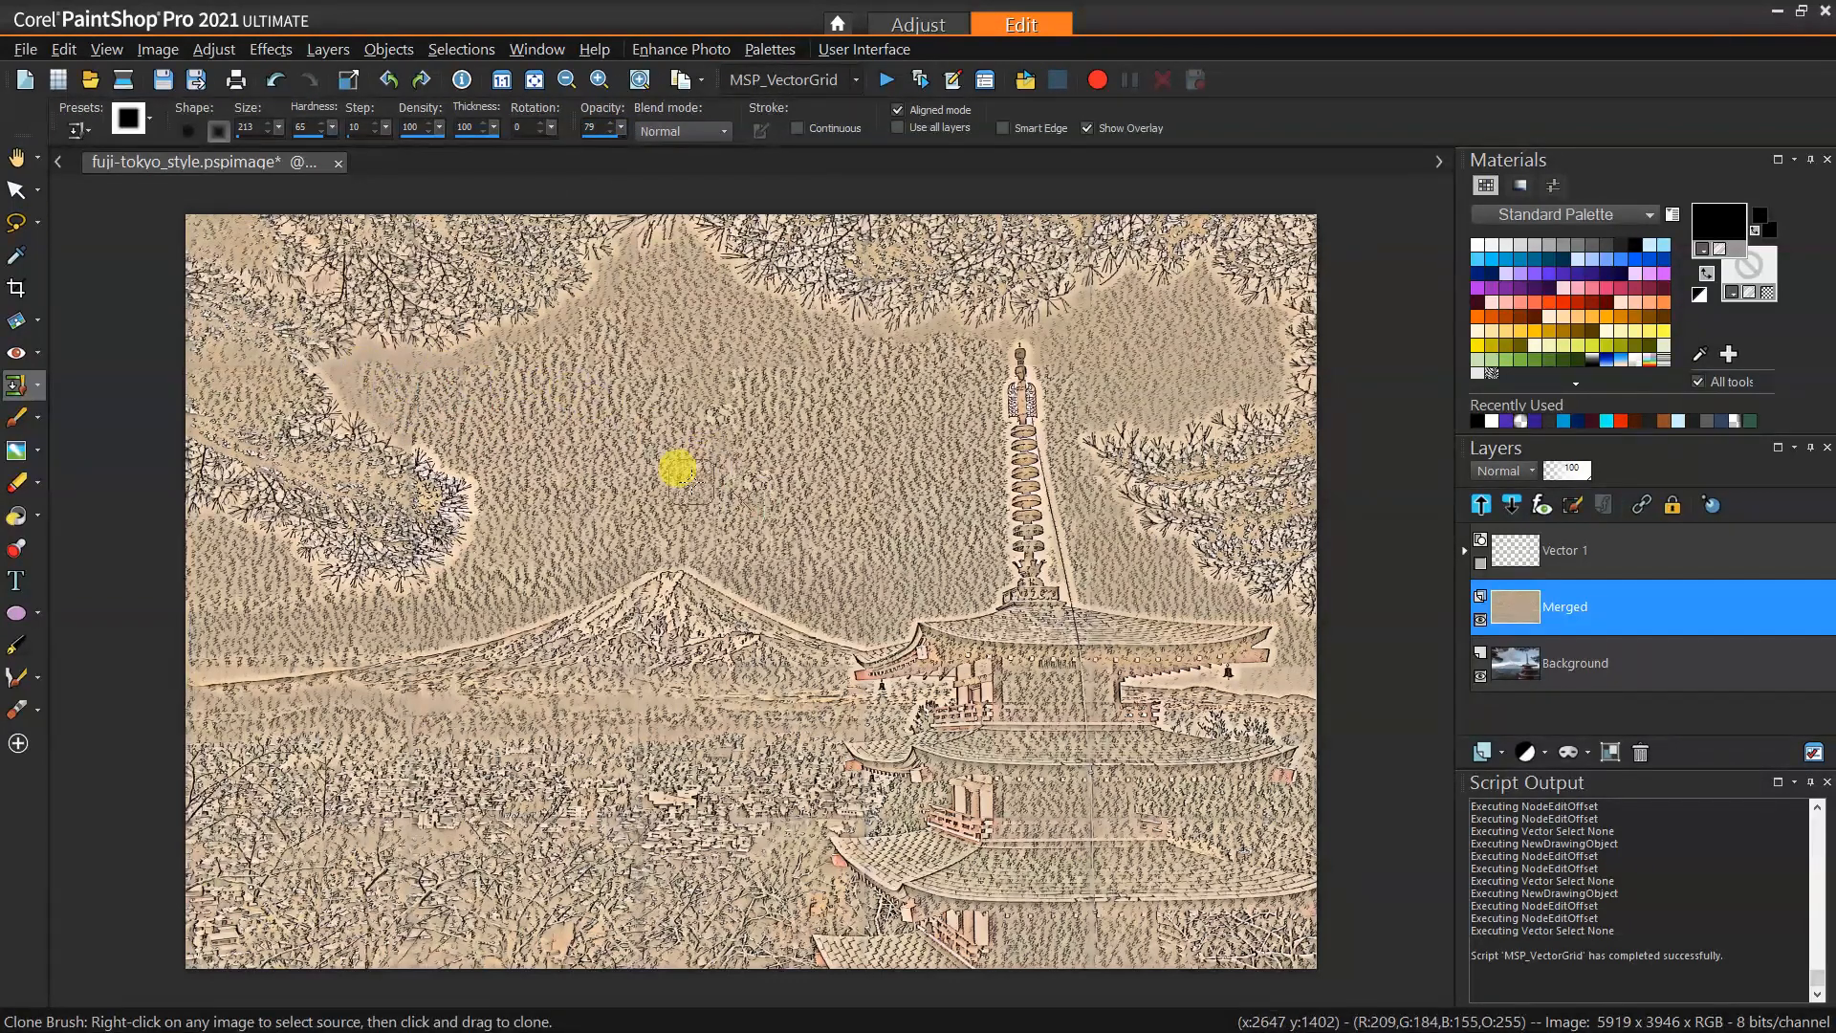
scroll(893, 656, down, 1)
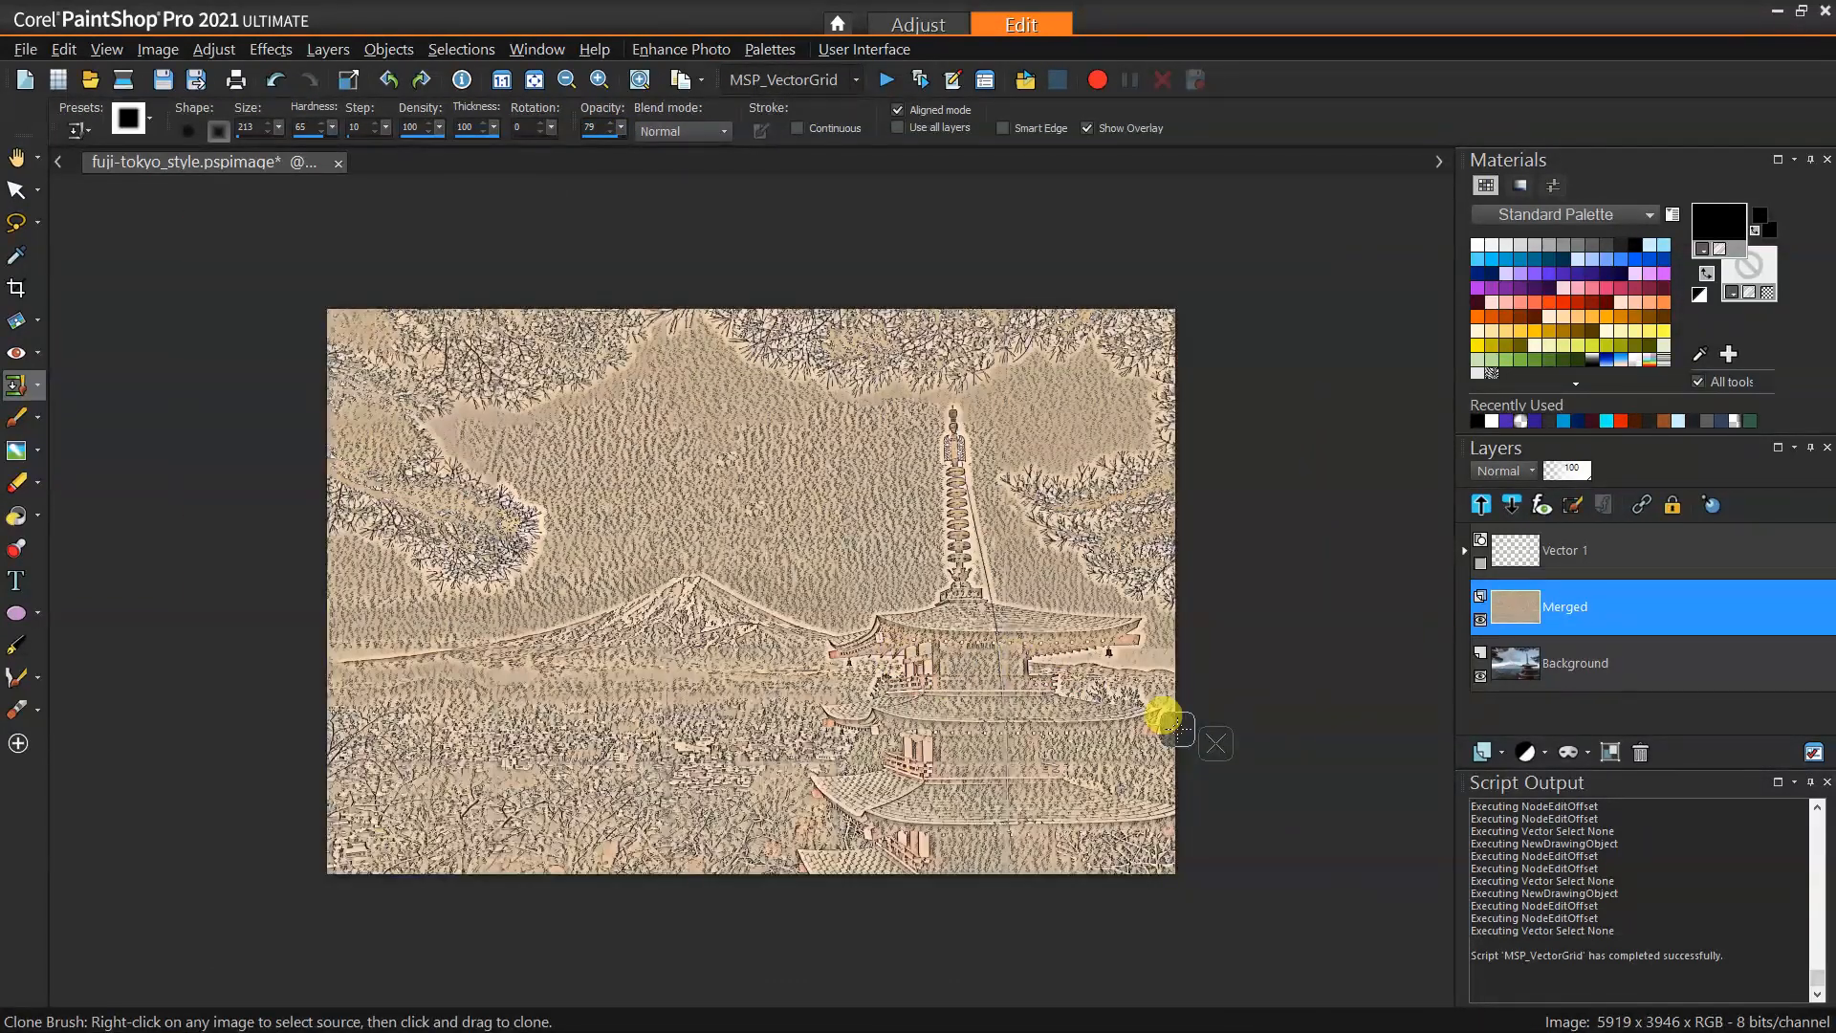